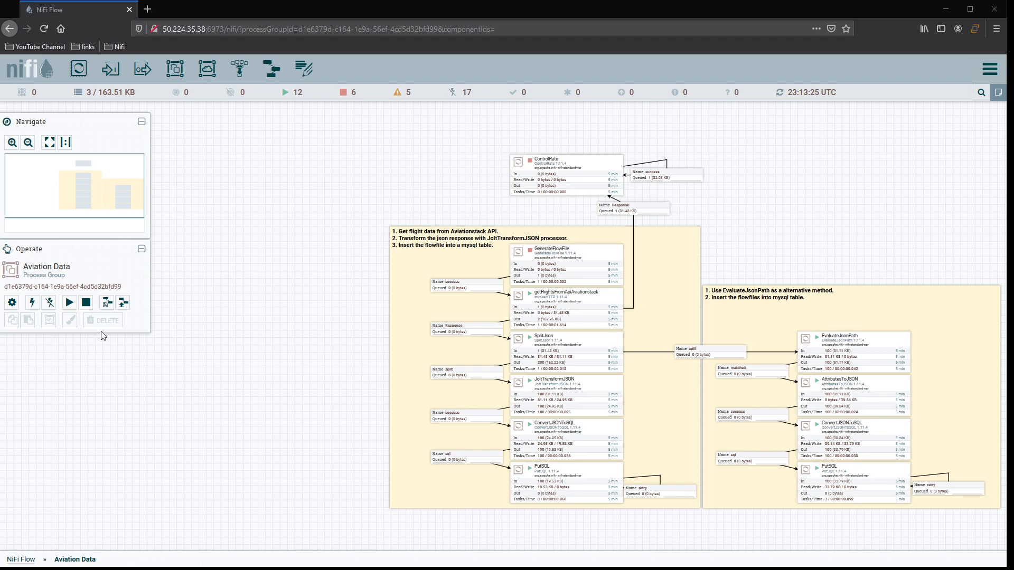
pyautogui.moveTo(214, 255); pyautogui.dragTo(316, 249)
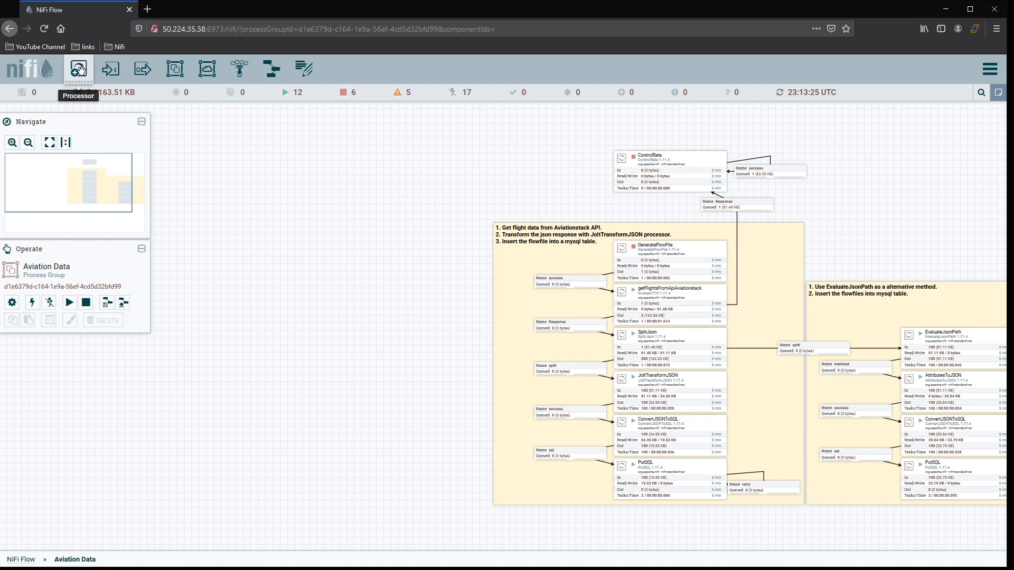
pyautogui.moveTo(80, 70); pyautogui.dragTo(232, 288)
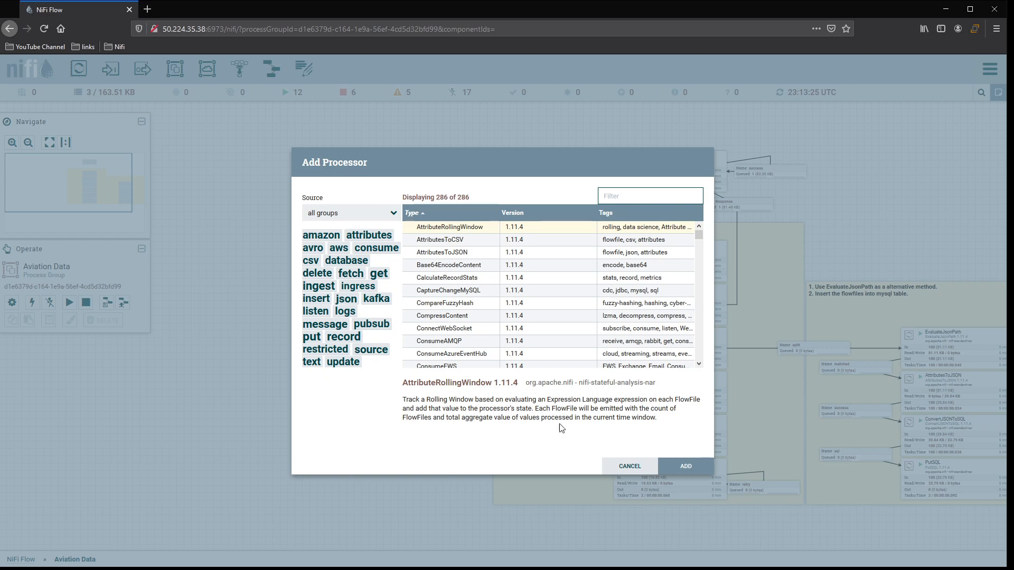
pyautogui.click(609, 468)
# Duplicate the JoltTransformJSON processor and place the copy on the empty canvas beside the Aviationstack flight data group.
pyautogui.click(704, 378)
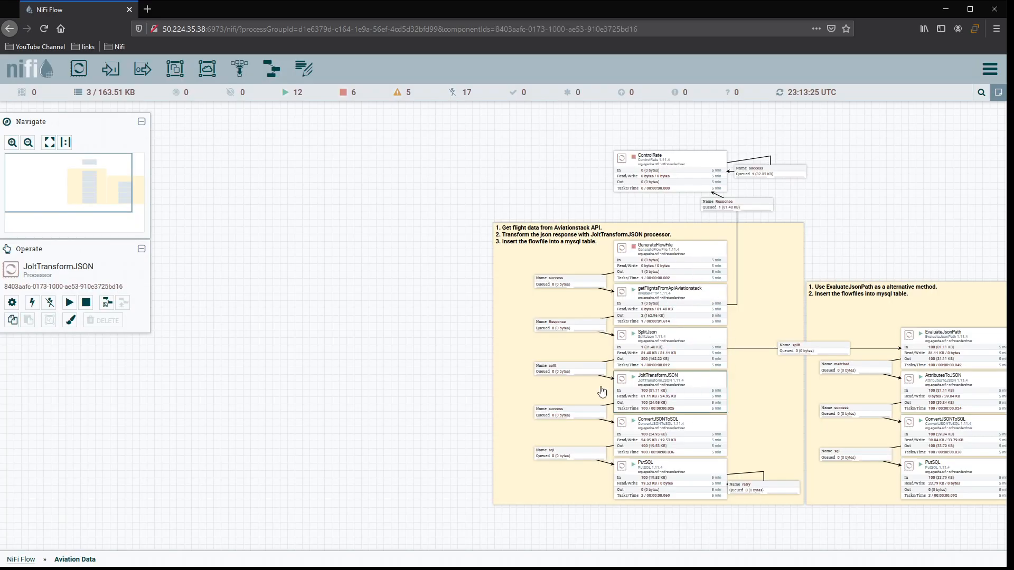
pyautogui.hotkey('ctrl', 'c')
pyautogui.hotkey('ctrl', 'v')
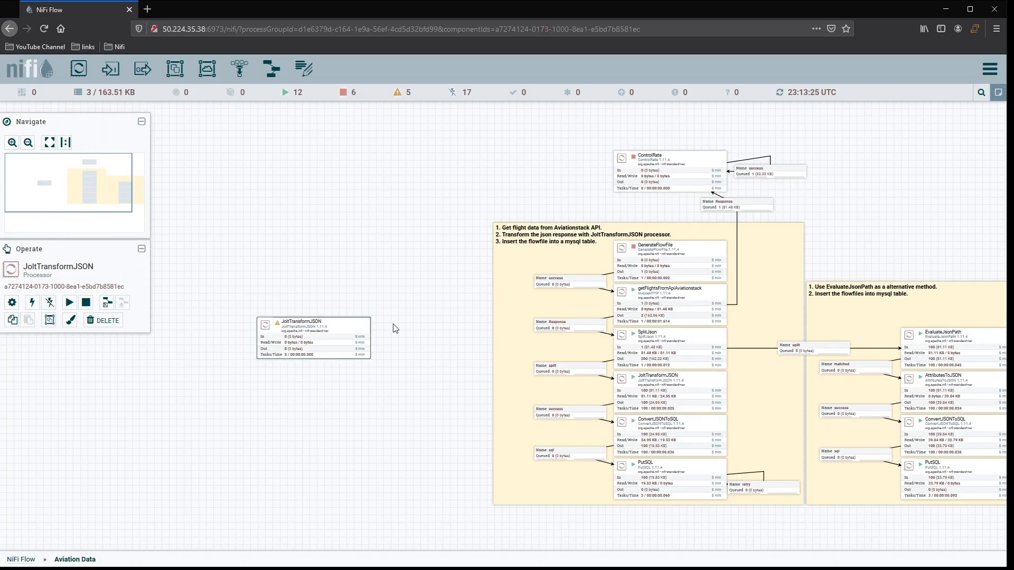
pyautogui.moveTo(353, 328); pyautogui.dragTo(393, 293)
pyautogui.click(697, 343)
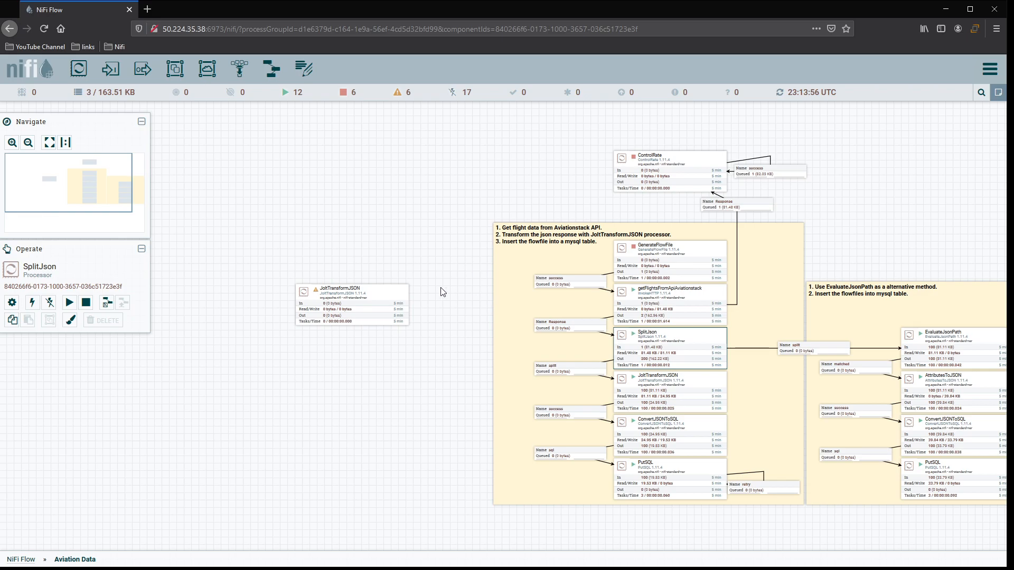
pyautogui.moveTo(441, 291); pyautogui.dragTo(419, 297)
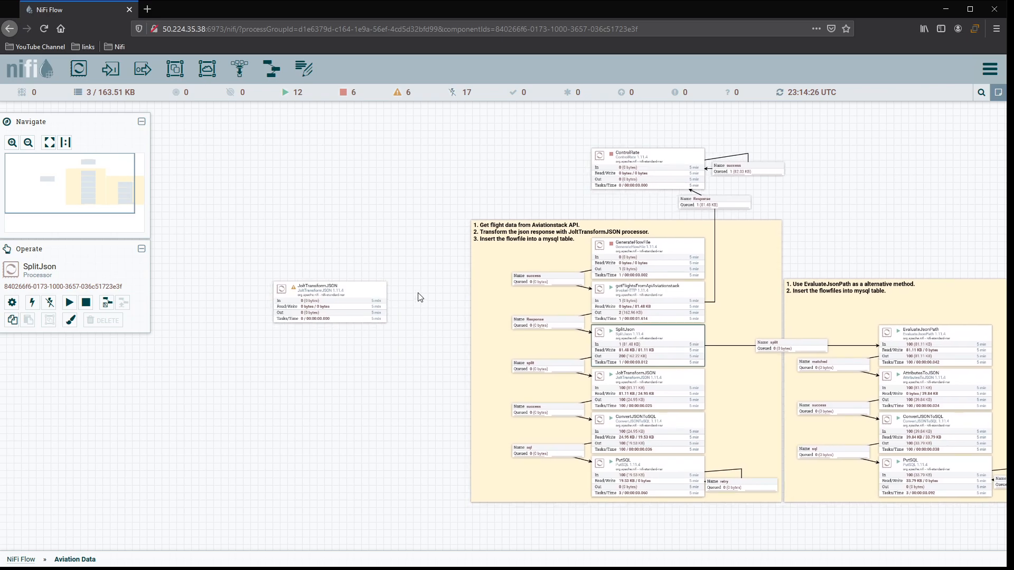
pyautogui.moveTo(419, 255); pyautogui.dragTo(390, 240)
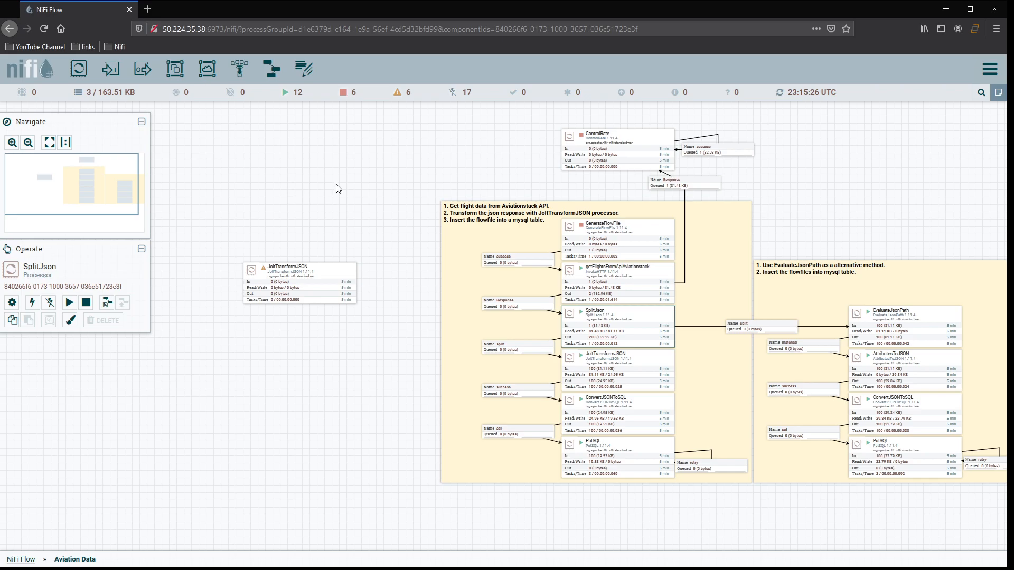
# Connect getFlightsFromApiAviationstack to the copied JoltTransformJSON processor for the Response relationship.
pyautogui.moveTo(618, 287)
pyautogui.moveTo(617, 285); pyautogui.dragTo(296, 288)
pyautogui.click(333, 329)
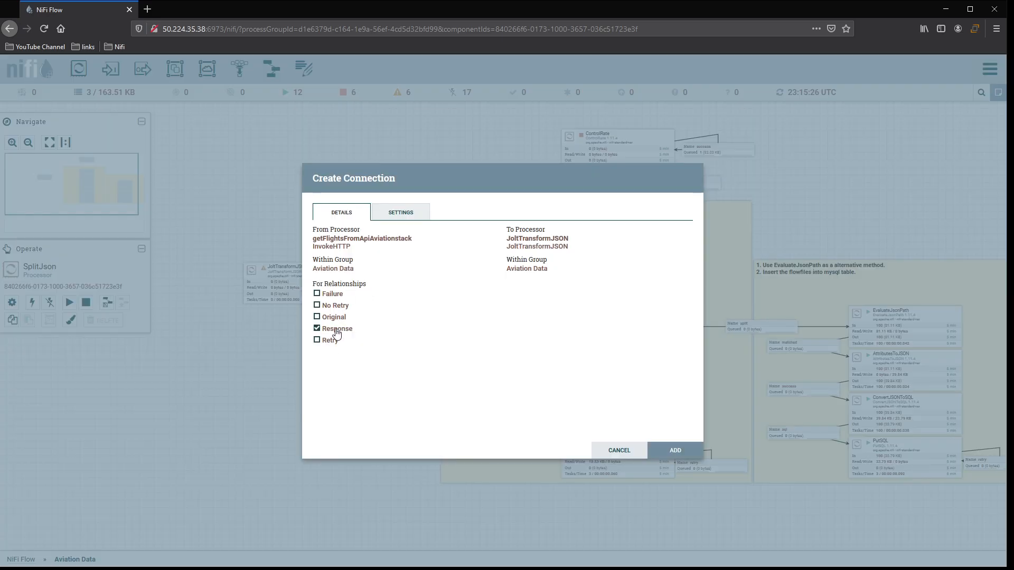
pyautogui.click(674, 450)
# Connect ControlRate to the copied JoltTransformJSON for the success relationship and bend the connection into a right angle above the copy.
pyautogui.moveTo(617, 151)
pyautogui.moveTo(617, 152); pyautogui.dragTo(312, 282)
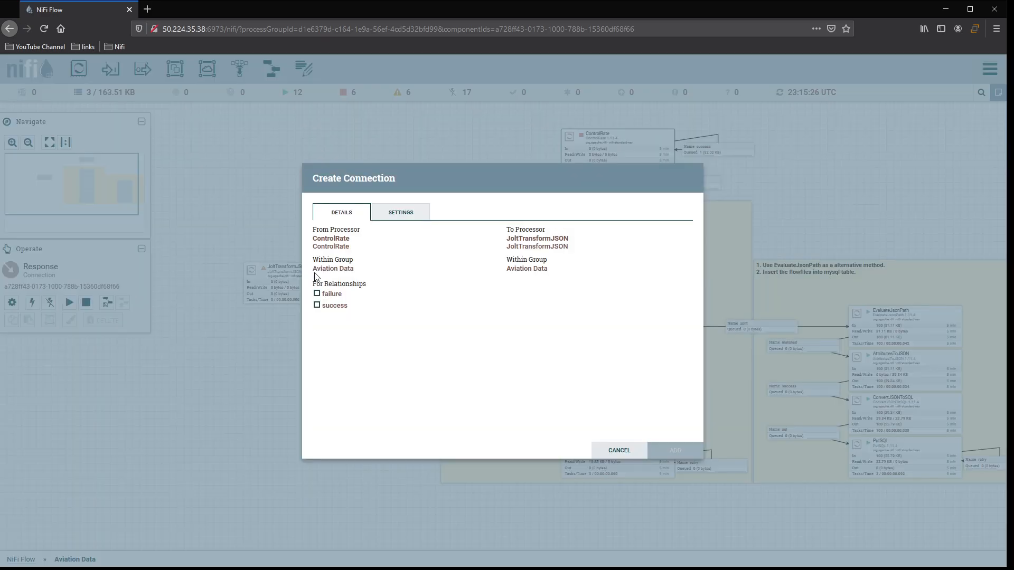
pyautogui.click(341, 306)
pyautogui.click(674, 450)
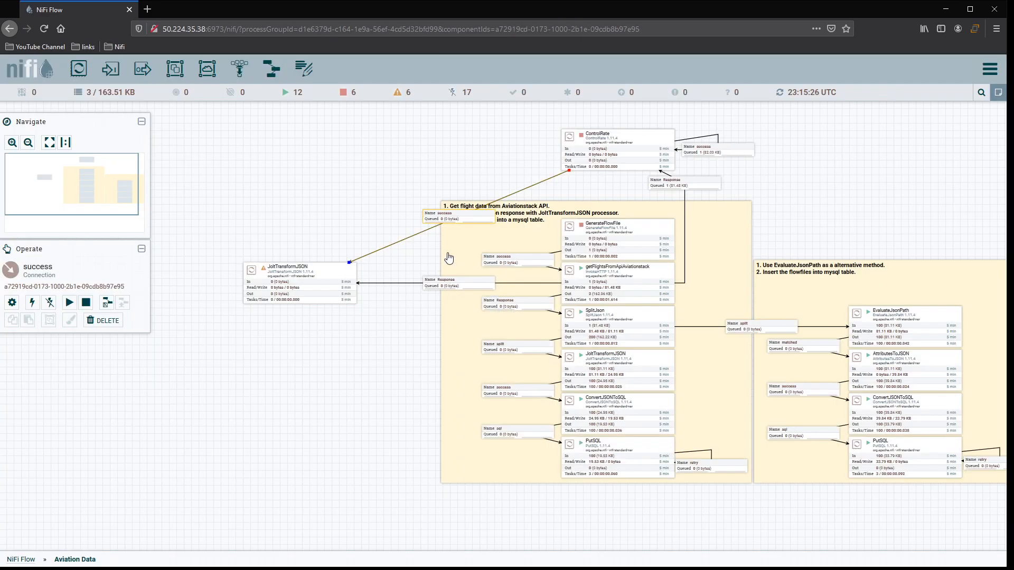
pyautogui.moveTo(431, 220); pyautogui.dragTo(301, 153)
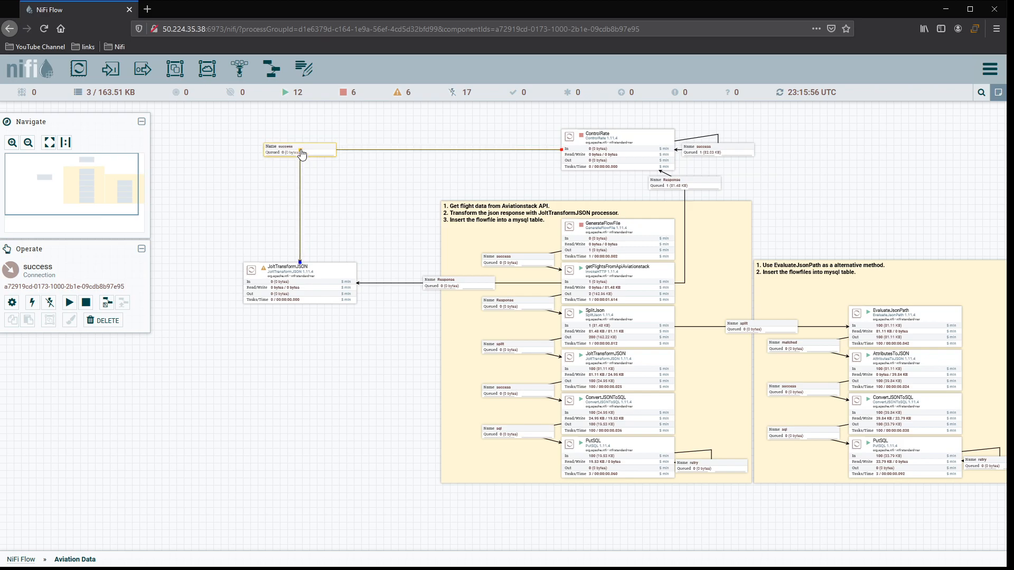
pyautogui.click(365, 198)
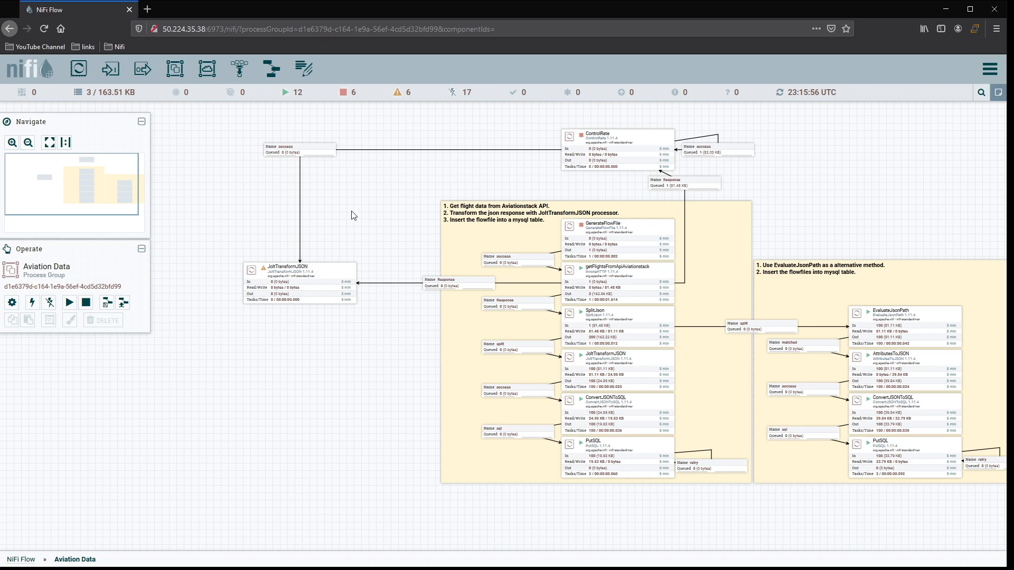
# Add a QueryRecord processor and position it just below the copied JoltTransformJSON processor.
pyautogui.scroll(3, 346, 211)
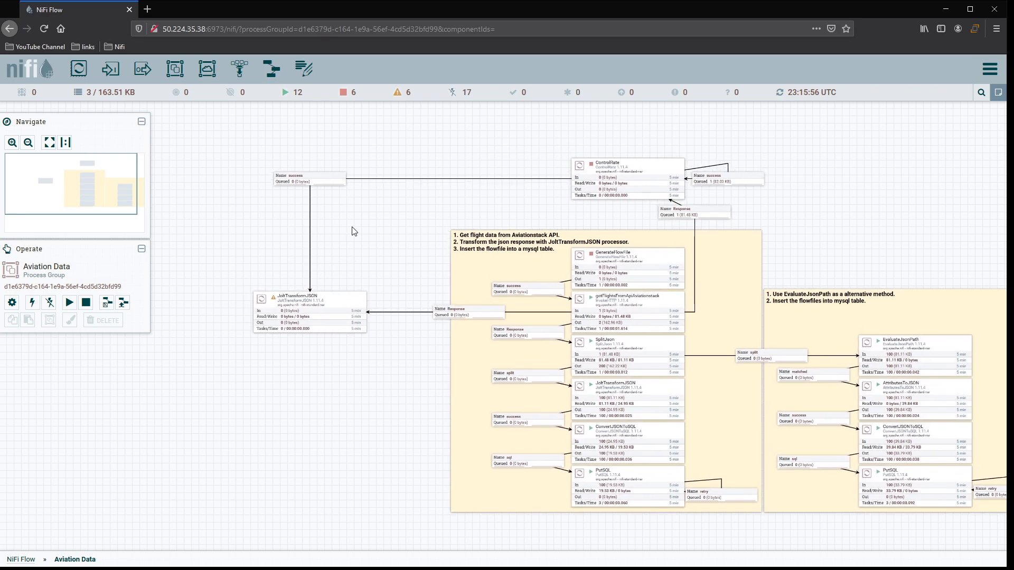
pyautogui.scroll(-4, 361, 235)
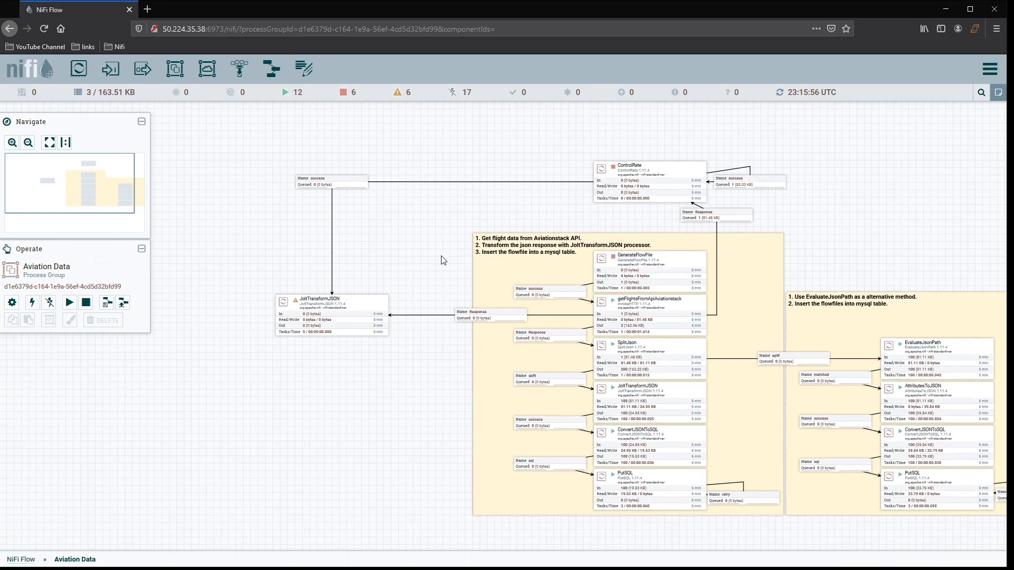
pyautogui.click(361, 308)
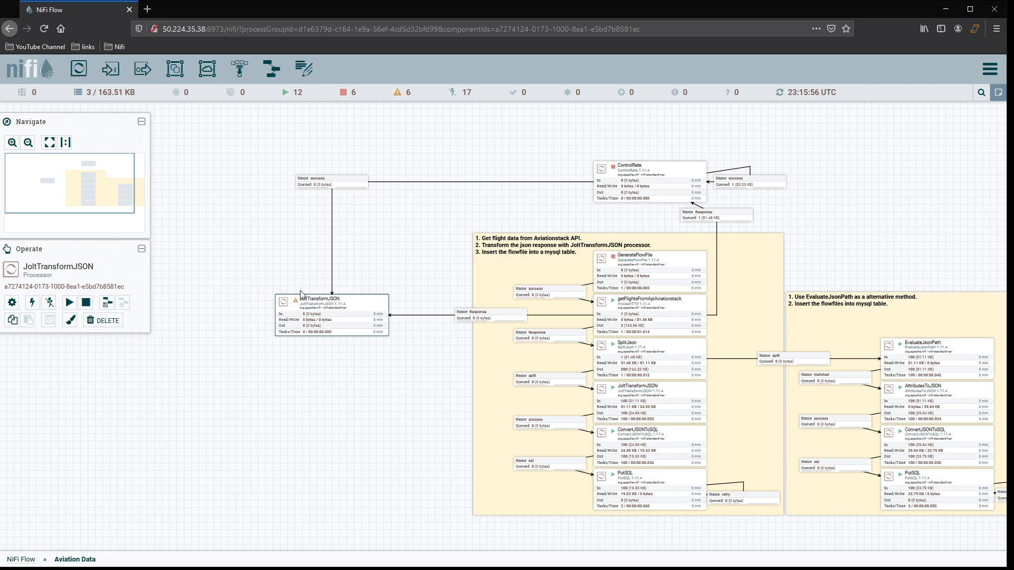
pyautogui.moveTo(79, 69); pyautogui.dragTo(279, 397)
pyautogui.write('query')
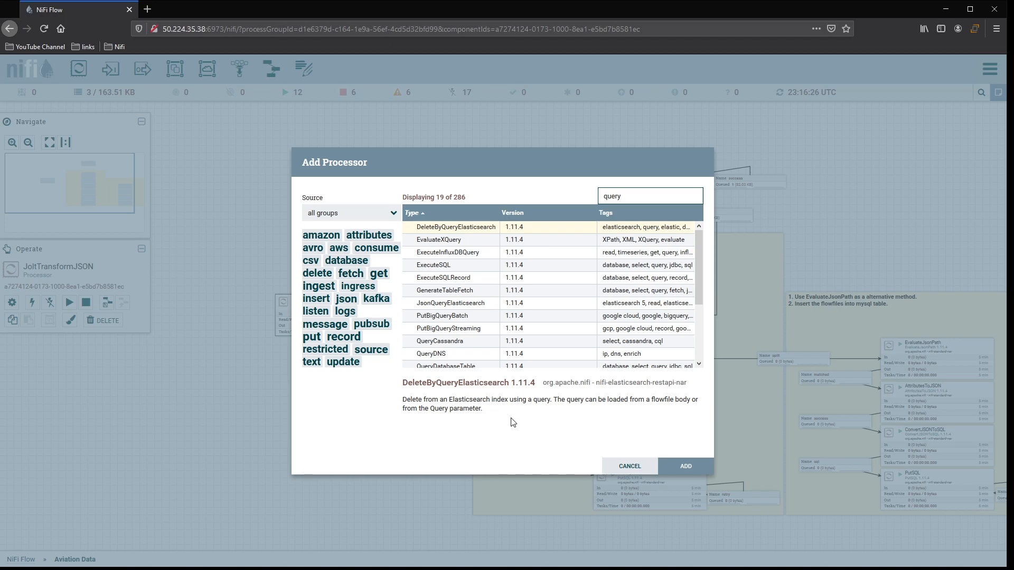
pyautogui.scroll(-2, 499, 343)
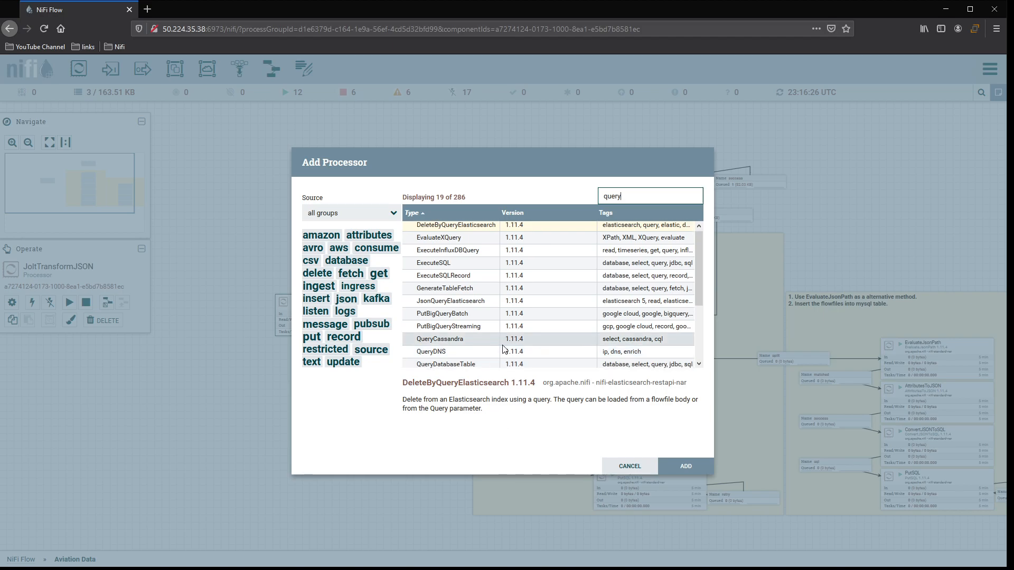
pyautogui.scroll(-2, 498, 340)
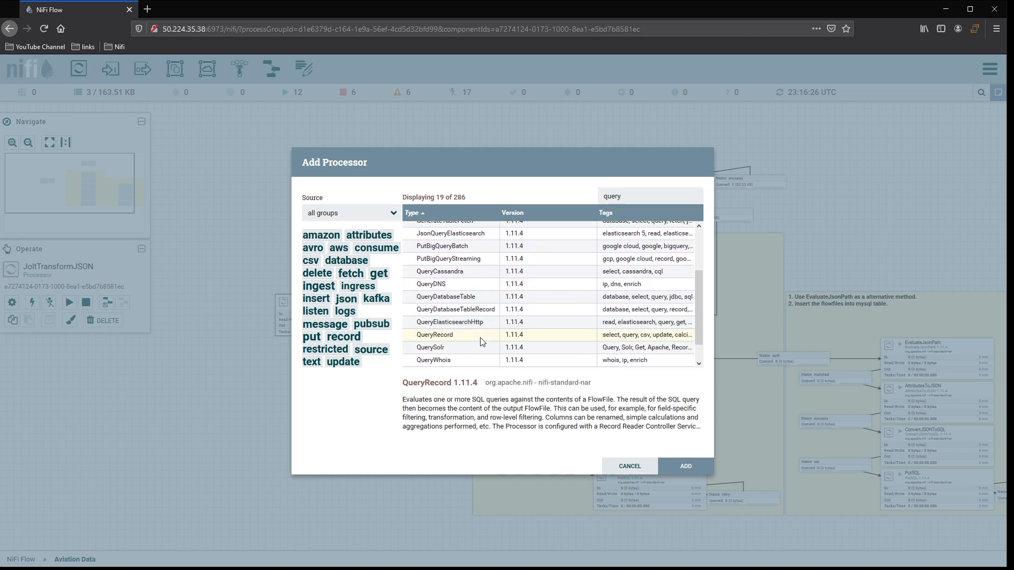
pyautogui.doubleClick(480, 337)
pyautogui.moveTo(331, 317)
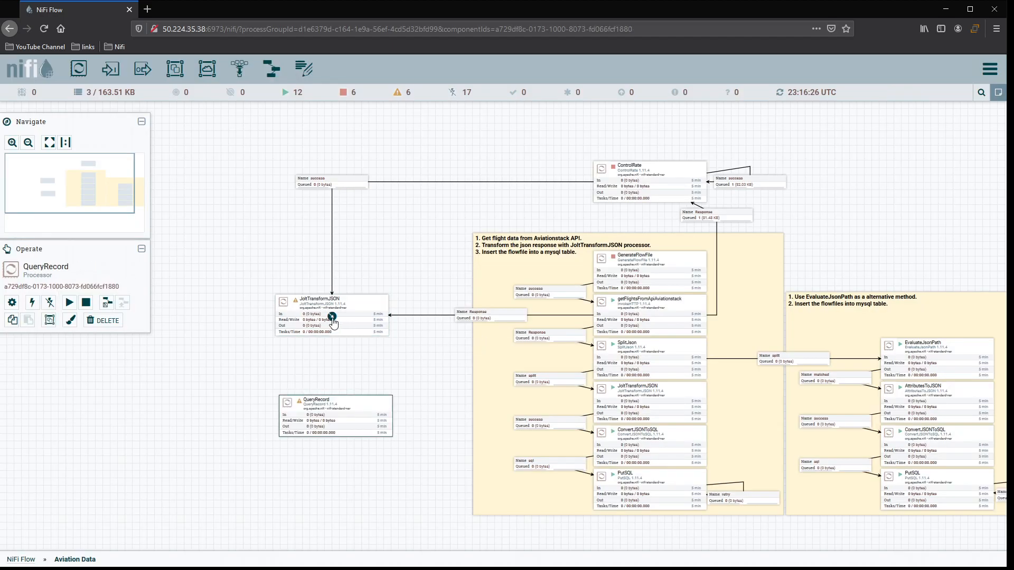
pyautogui.click(367, 311)
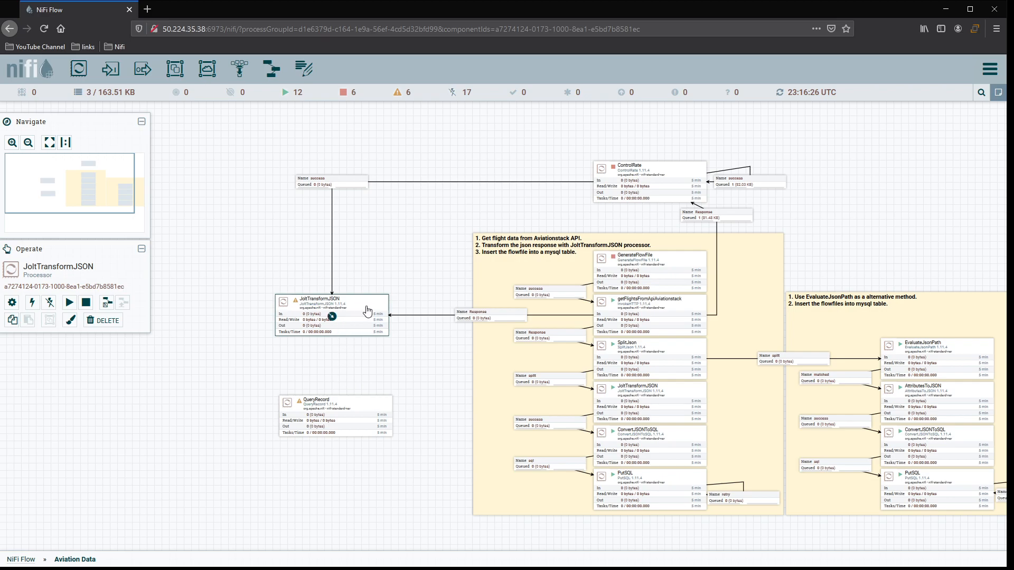
pyautogui.click(359, 412)
pyautogui.moveTo(364, 409); pyautogui.dragTo(359, 384)
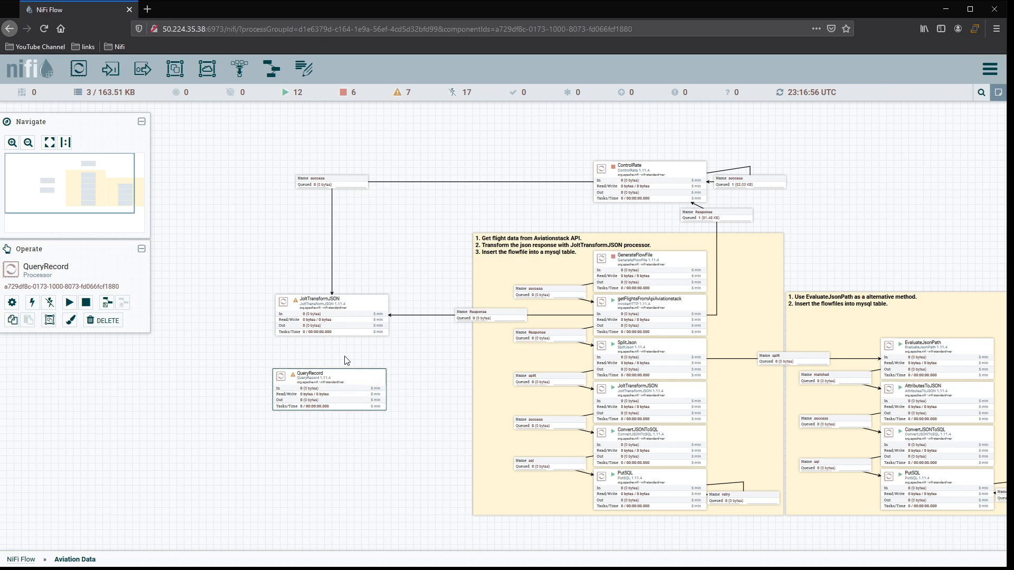
# Connect the copied JoltTransformJSON processor to QueryRecord for the success relationship.
pyautogui.scroll(3, 344, 352)
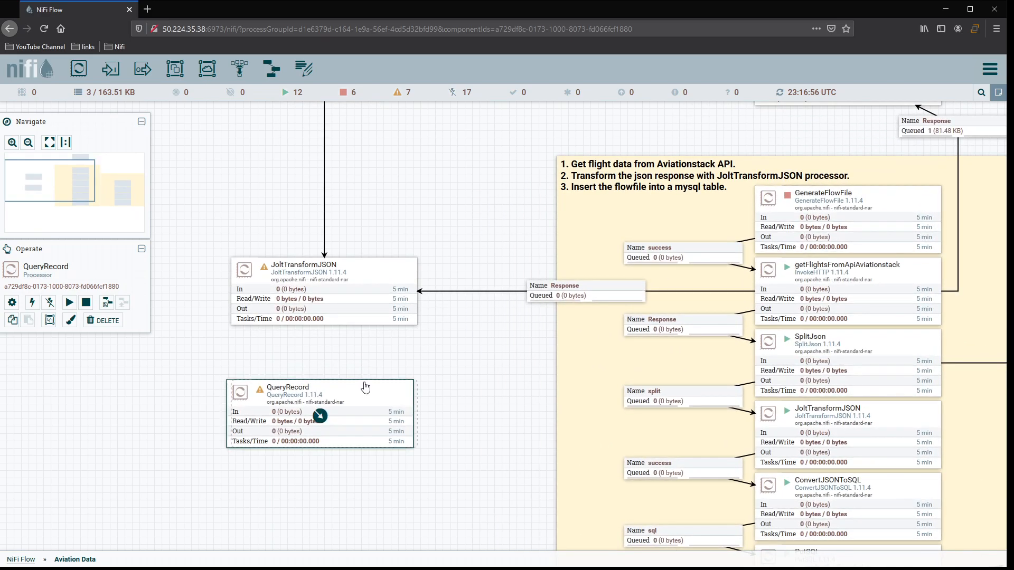
pyautogui.click(328, 305)
pyautogui.moveTo(333, 318); pyautogui.dragTo(330, 409)
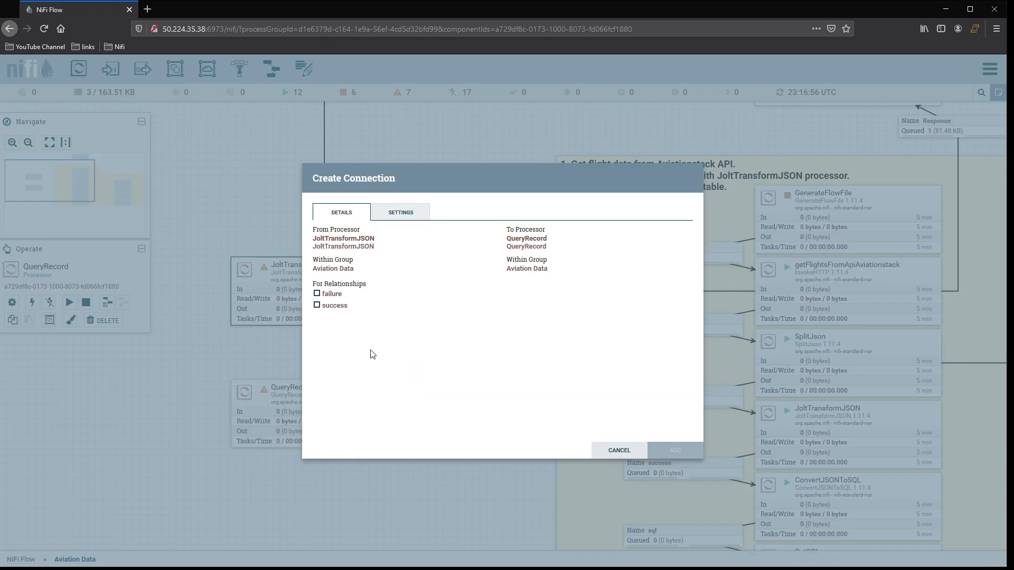
pyautogui.click(334, 311)
pyautogui.click(673, 453)
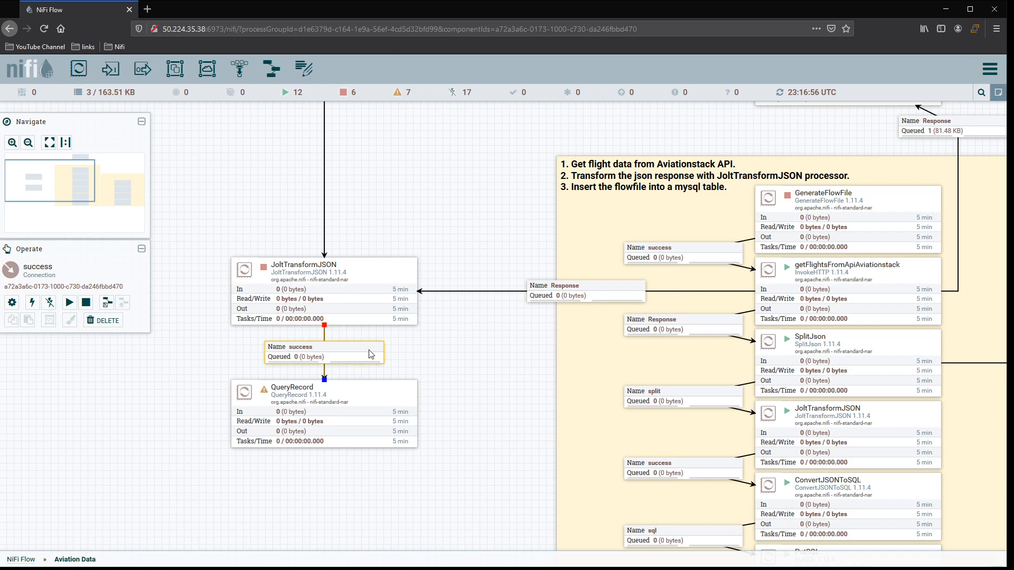
# Move the success connection's label to the left side of the processors and place QueryRecord directly beneath the copied JoltTransformJSON.
pyautogui.moveTo(459, 370); pyautogui.dragTo(532, 361)
pyautogui.moveTo(401, 348); pyautogui.dragTo(240, 322)
pyautogui.moveTo(446, 390); pyautogui.dragTo(430, 340)
pyautogui.click(549, 328)
pyautogui.moveTo(546, 222); pyautogui.dragTo(532, 255)
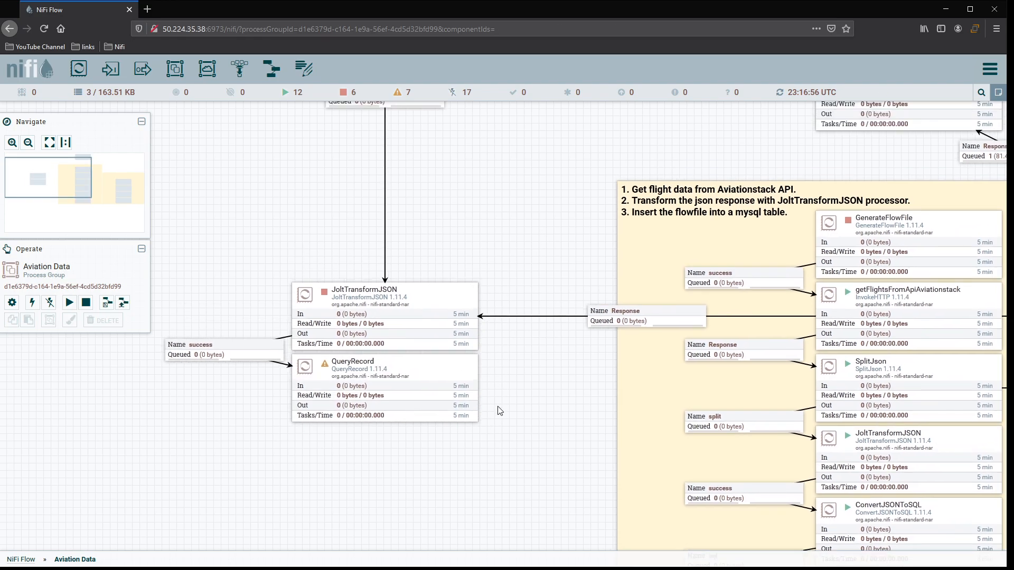
# Add a SplitJson processor and align it below QueryRecord, leaving a gap between them.
pyautogui.moveTo(518, 441); pyautogui.dragTo(526, 350)
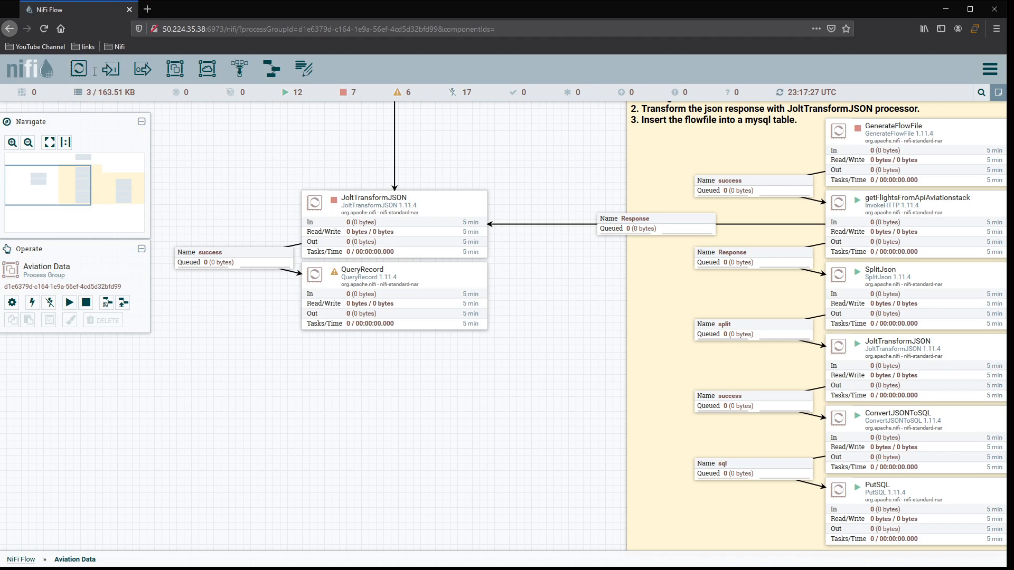
pyautogui.moveTo(83, 71); pyautogui.dragTo(333, 431)
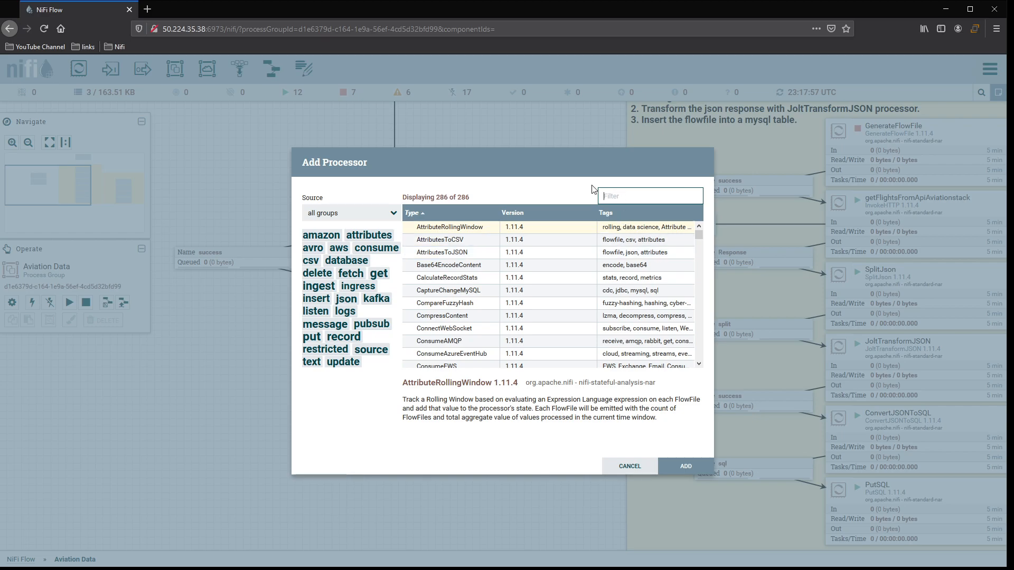
pyautogui.write('spli')
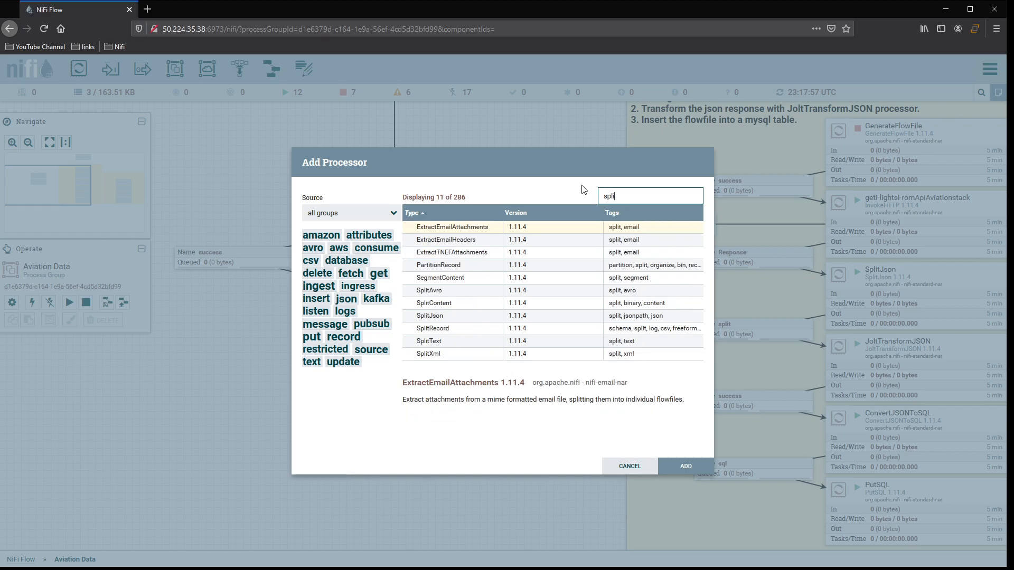
pyautogui.doubleClick(467, 315)
pyautogui.moveTo(465, 446); pyautogui.dragTo(434, 392)
pyautogui.moveTo(397, 295); pyautogui.dragTo(395, 390)
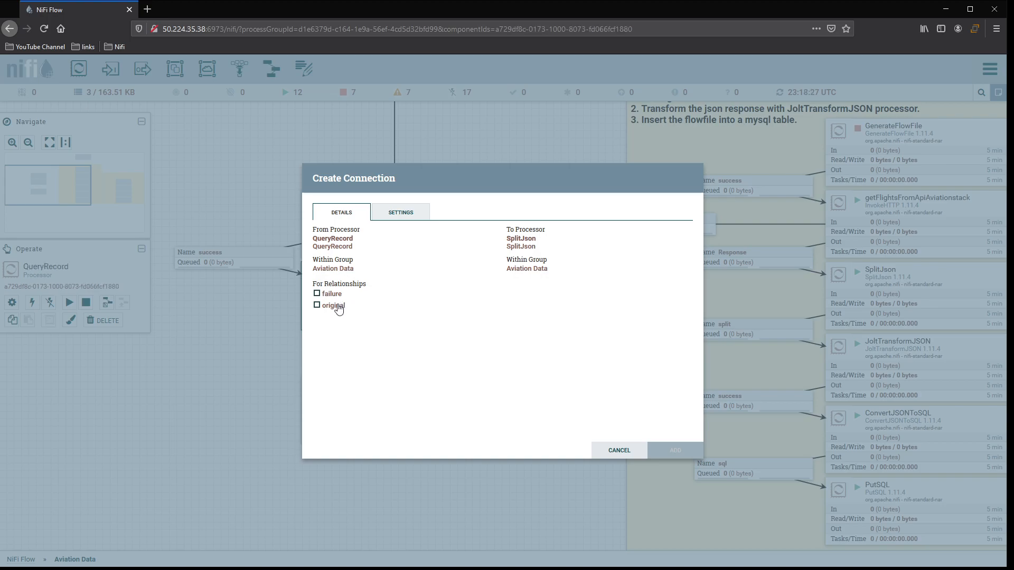
pyautogui.click(620, 452)
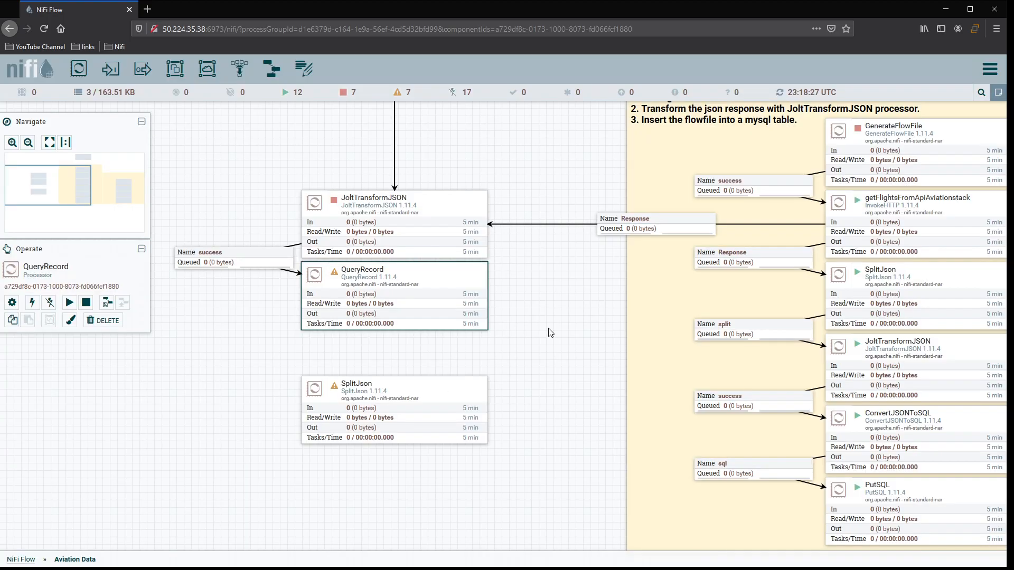
pyautogui.click(438, 413)
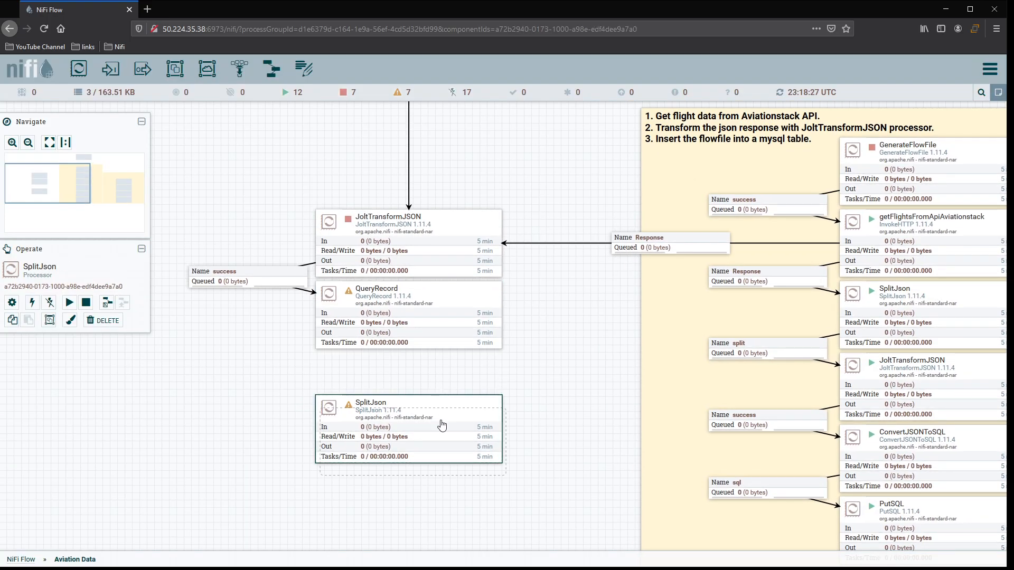
# Add a PutElasticsearchHttp processor on the empty canvas below the new SplitJson processor.
pyautogui.moveTo(78, 69); pyautogui.dragTo(288, 440)
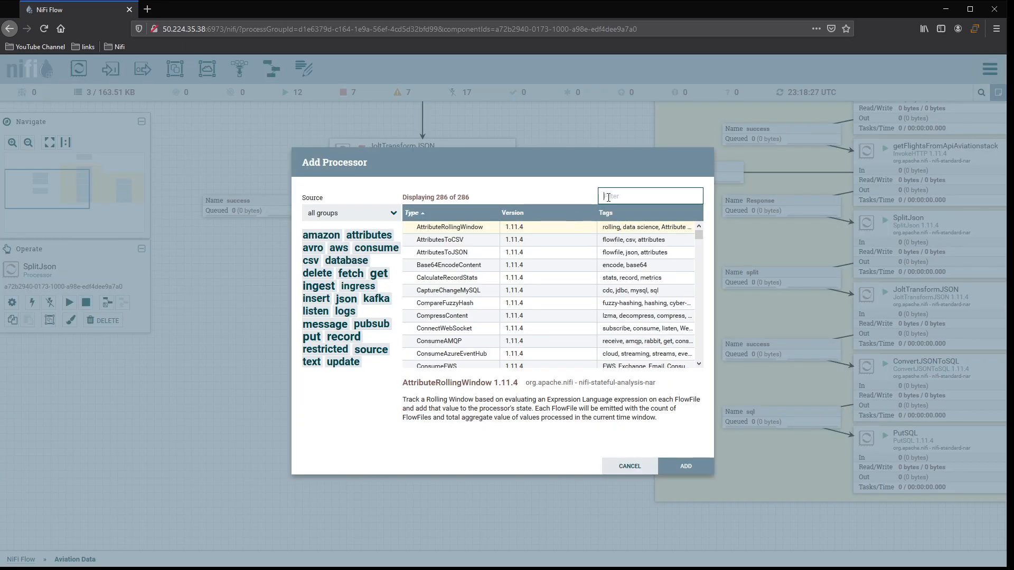
pyautogui.write('putela')
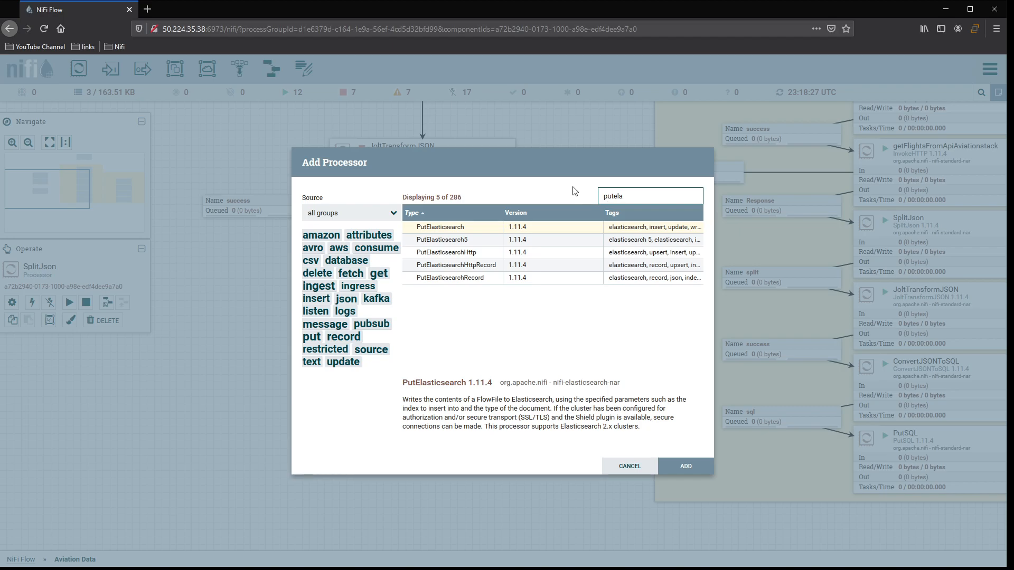
pyautogui.doubleClick(478, 253)
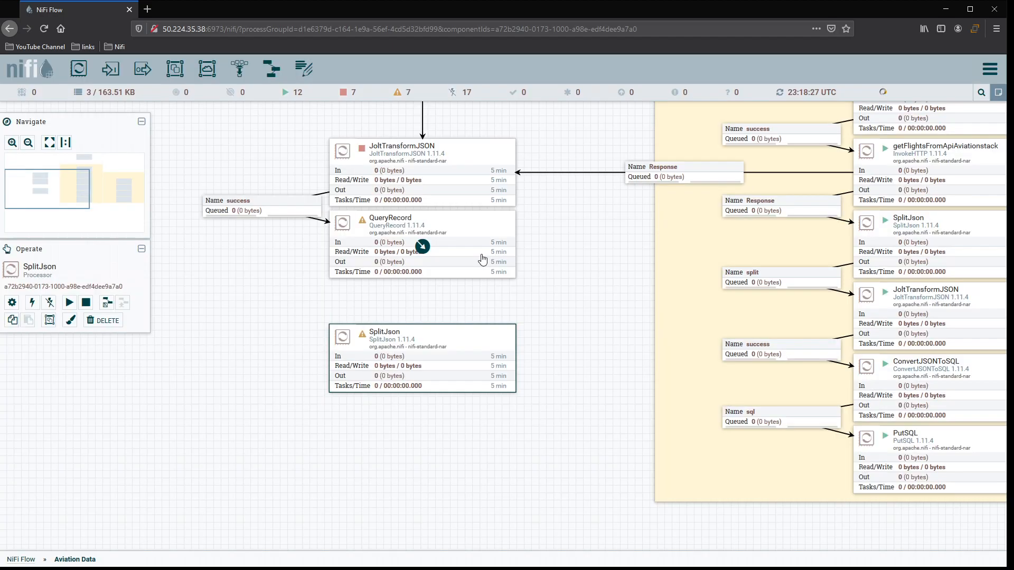
pyautogui.moveTo(559, 385); pyautogui.dragTo(551, 325)
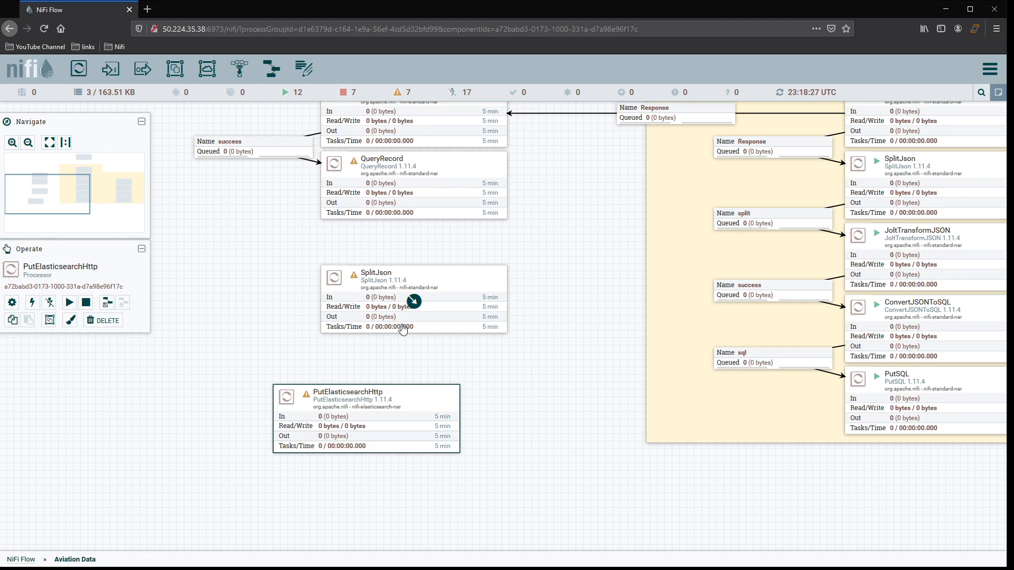
# Move the PutElasticsearchHttp processor into line beneath SplitJson, leaving a gap between them.
pyautogui.moveTo(416, 412); pyautogui.dragTo(474, 408)
pyautogui.click(611, 314)
pyautogui.moveTo(582, 235); pyautogui.dragTo(585, 298)
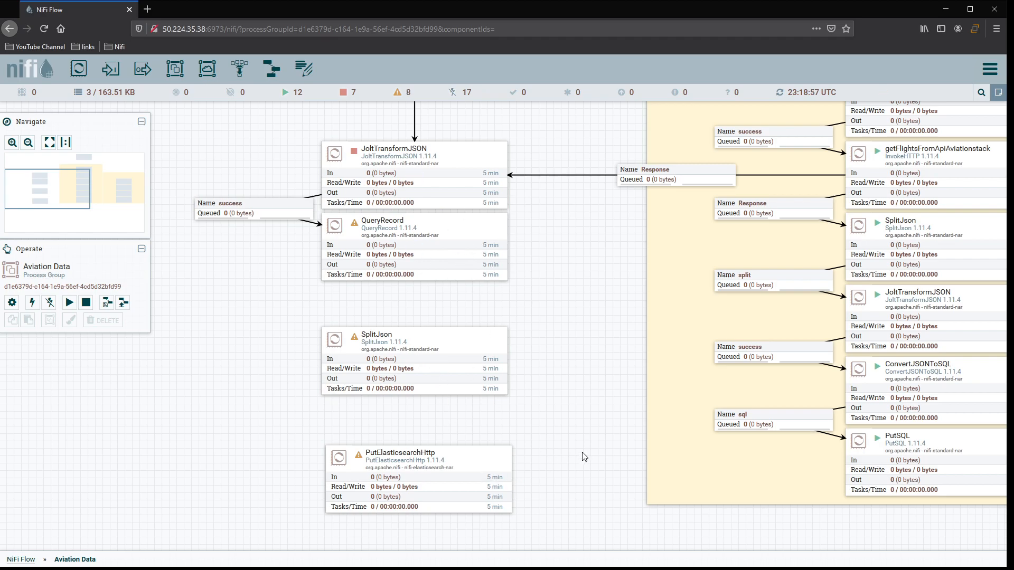
# Open the bookmarked Kibana home page in a new browser tab, look it over and check Index Management for Elasticsearch indices.
pyautogui.click(148, 10)
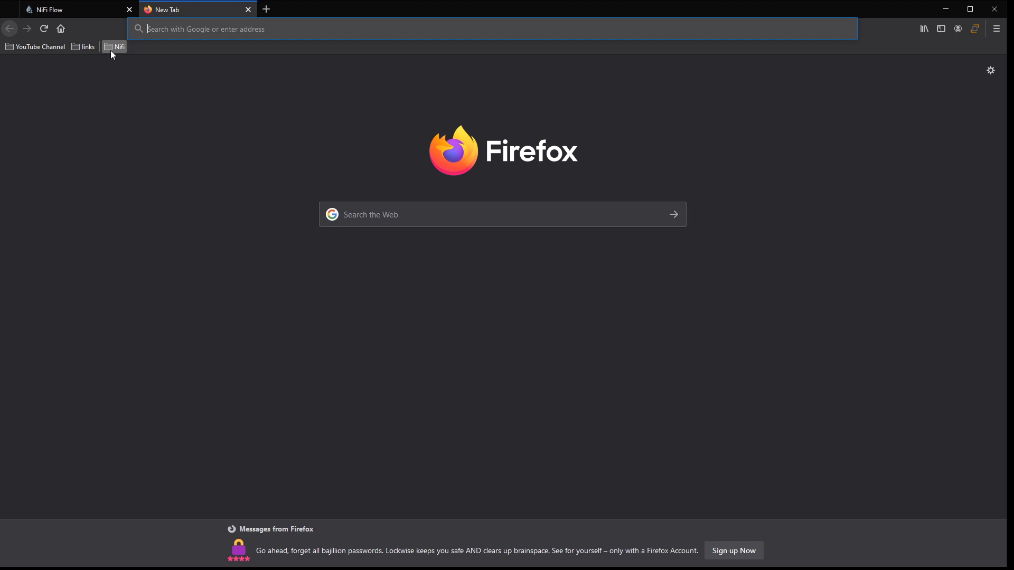
pyautogui.click(144, 106)
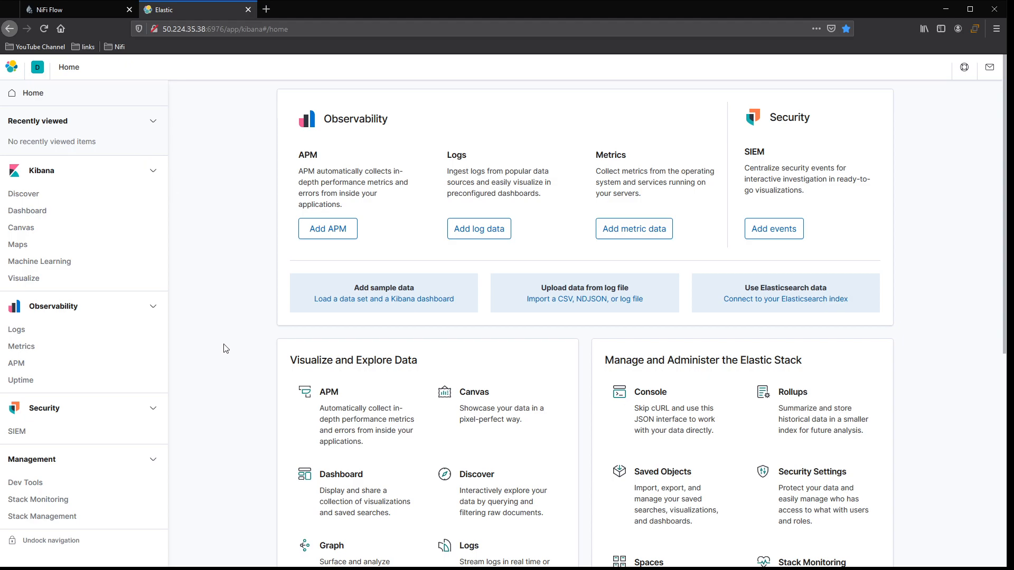
pyautogui.moveTo(224, 382); pyautogui.dragTo(213, 325)
pyautogui.click(222, 291)
pyautogui.scroll(-5, 109, 283)
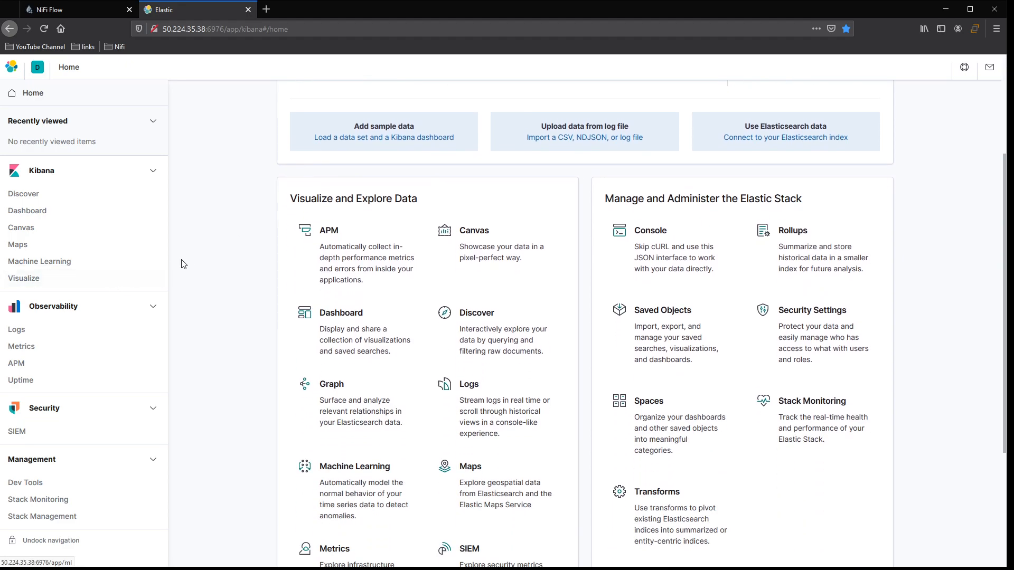
pyautogui.scroll(5, 181, 260)
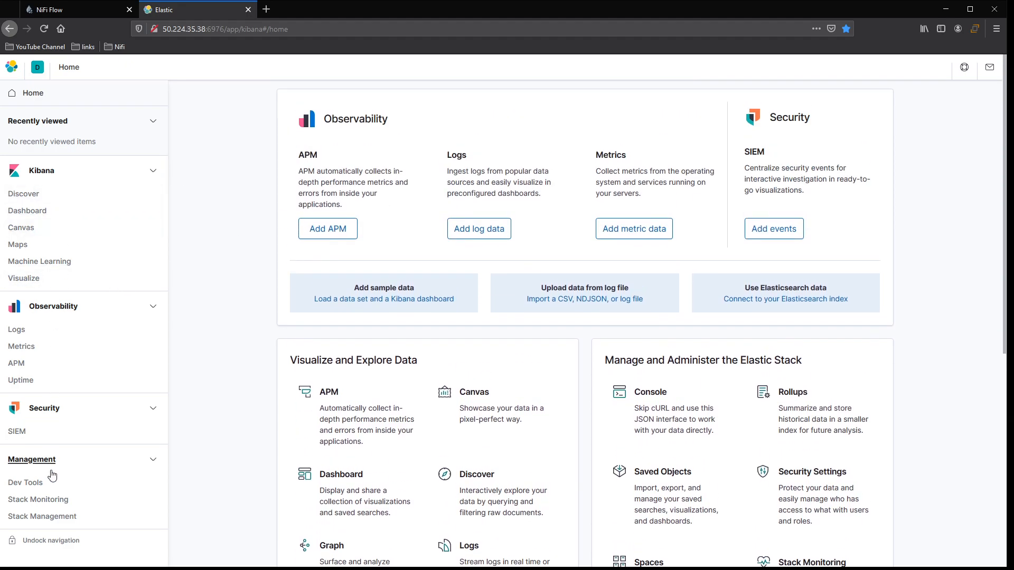
pyautogui.click(23, 521)
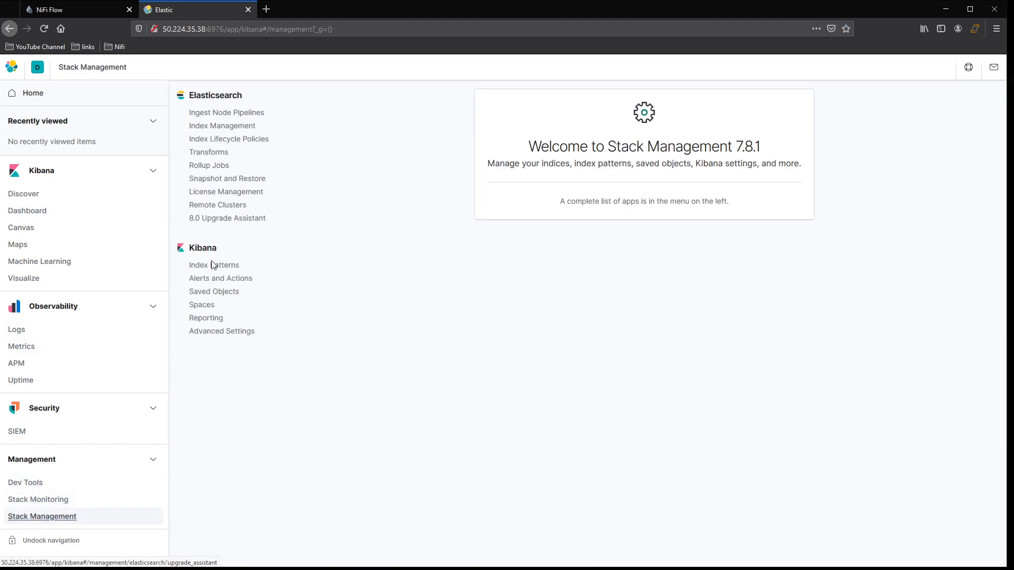
pyautogui.click(223, 128)
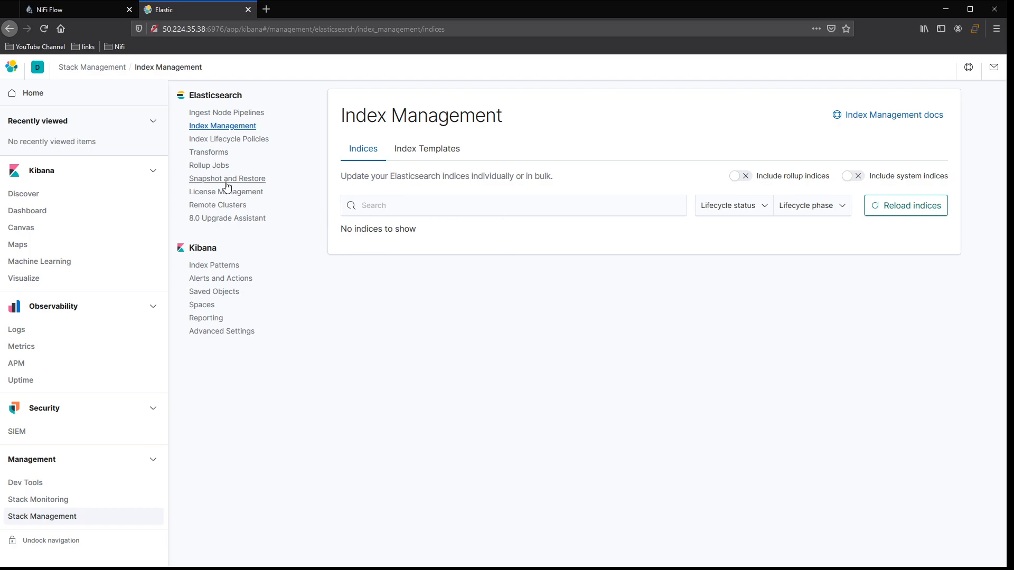
# Return to the NiFi flow and run the ControlRate processor briefly to queue flow files in its success connection, stopping it again.
pyautogui.click(93, 12)
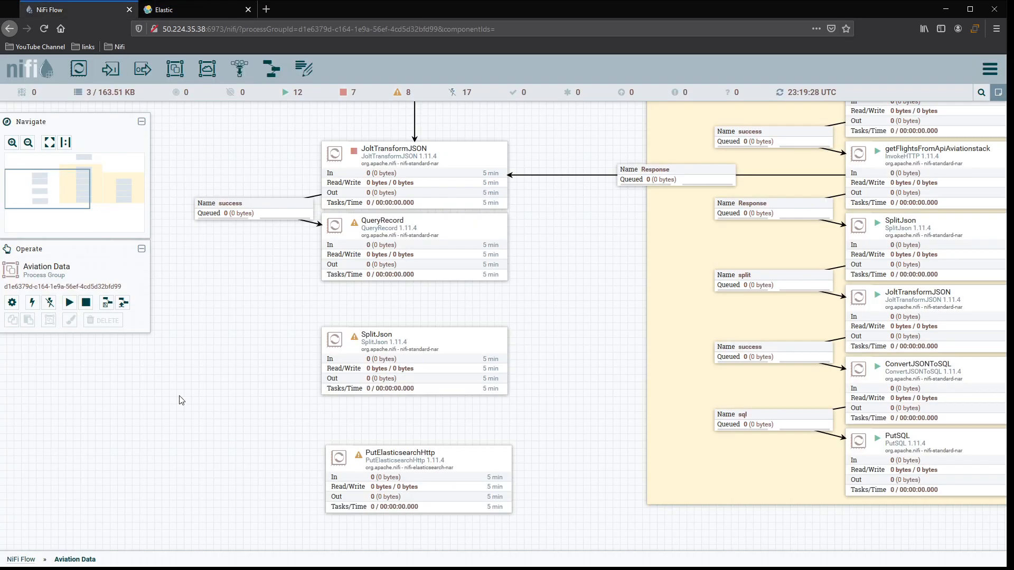
pyautogui.moveTo(593, 287)
pyautogui.mouseDown()
pyautogui.moveTo(557, 317)
pyautogui.moveTo(580, 290)
pyautogui.moveTo(525, 407)
pyautogui.mouseUp()
pyautogui.moveTo(522, 219); pyautogui.dragTo(526, 275)
pyautogui.moveTo(934, 148); pyautogui.dragTo(894, 141)
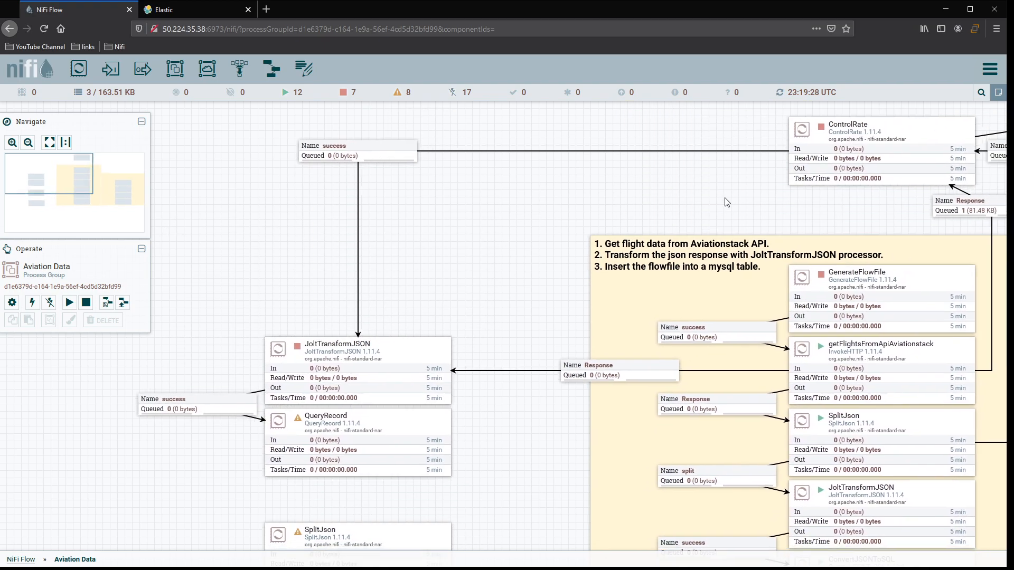
pyautogui.rightClick(892, 142)
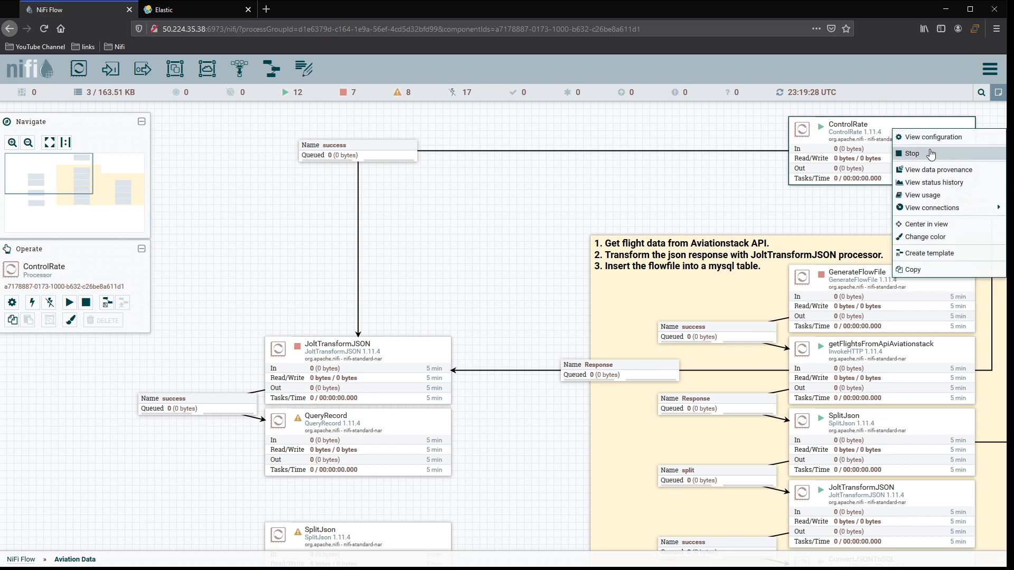
# List the flow files queued between ControlRate and the copied JoltTransformJSON, and inspect the first one's attributes and details.
pyautogui.moveTo(467, 220); pyautogui.dragTo(526, 198)
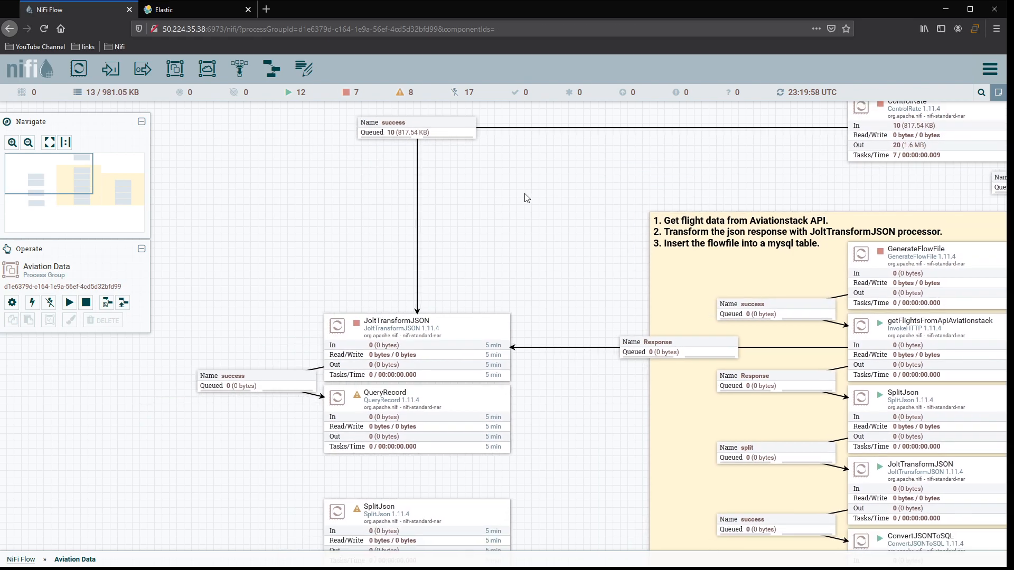
pyautogui.rightClick(450, 128)
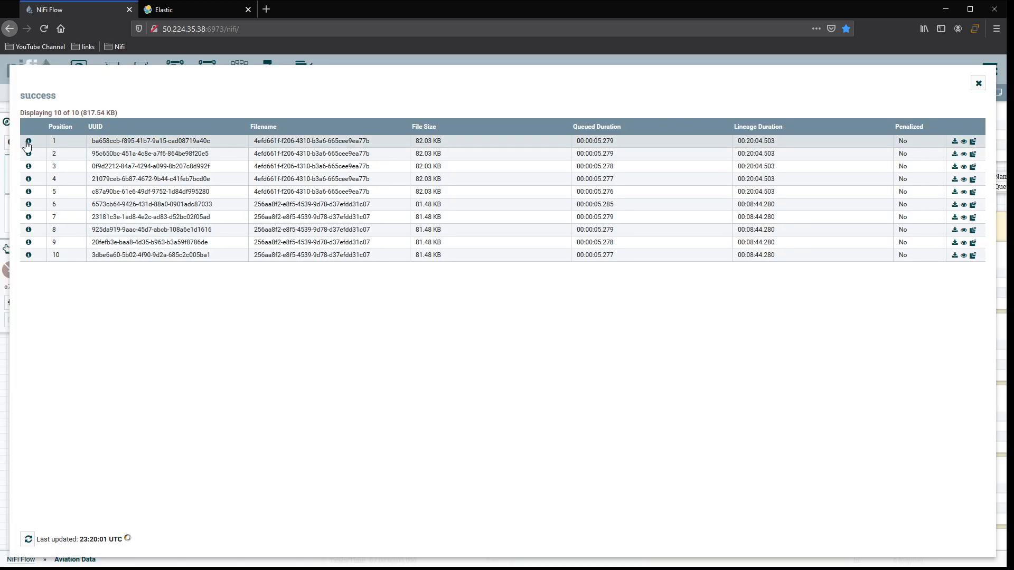
pyautogui.click(29, 142)
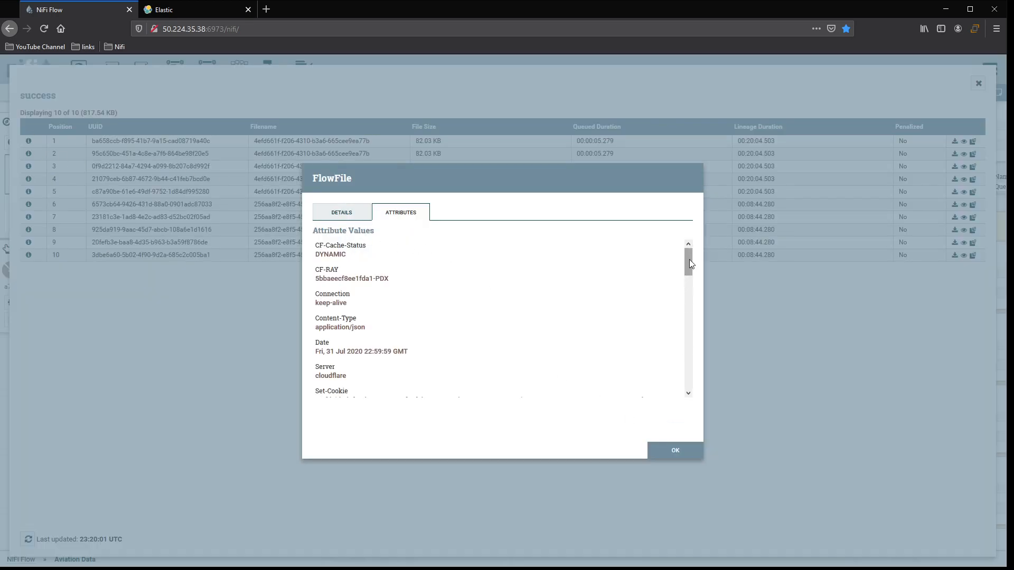
pyautogui.scroll(-10, 690, 261)
pyautogui.click(354, 216)
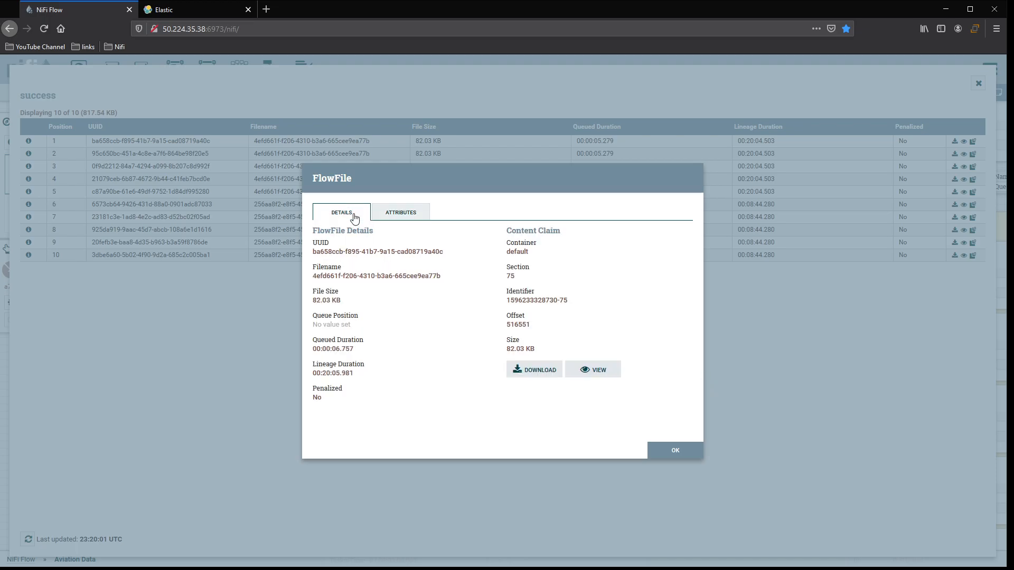
# View the first flow file's content as formatted JSON, examine its pagination and data sections, and close the viewer and queue listing.
pyautogui.click(596, 370)
pyautogui.click(136, 100)
pyautogui.click(99, 134)
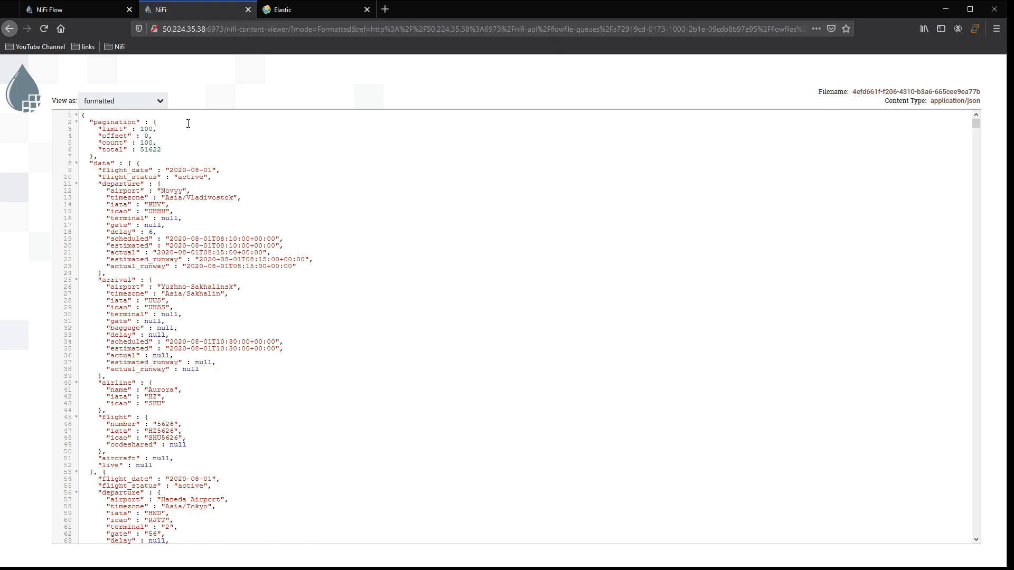
pyautogui.moveTo(93, 117)
pyautogui.mouseDown()
pyautogui.moveTo(159, 143)
pyautogui.moveTo(82, 122)
pyautogui.mouseUp()
pyautogui.click(181, 152)
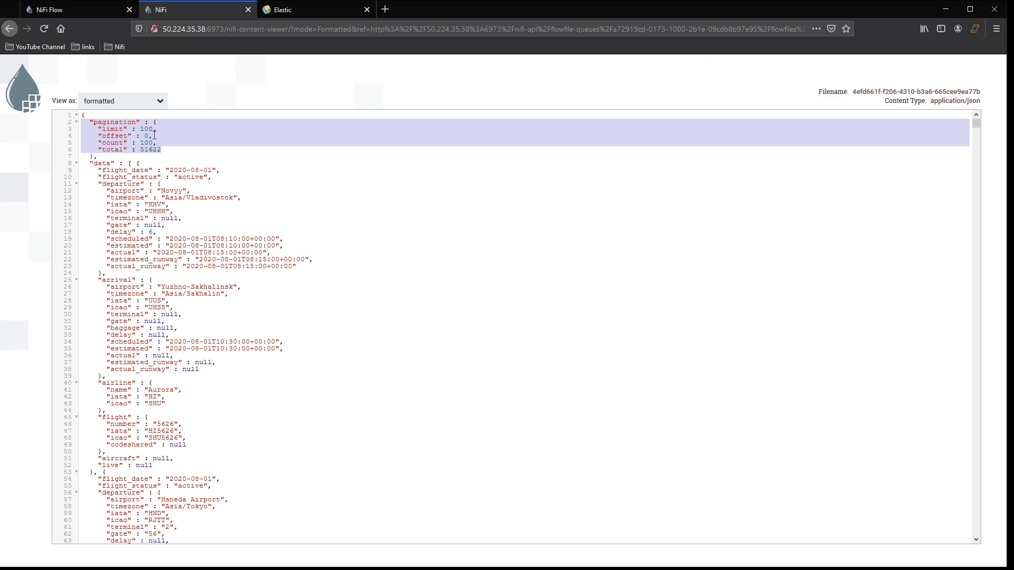
pyautogui.click(259, 175)
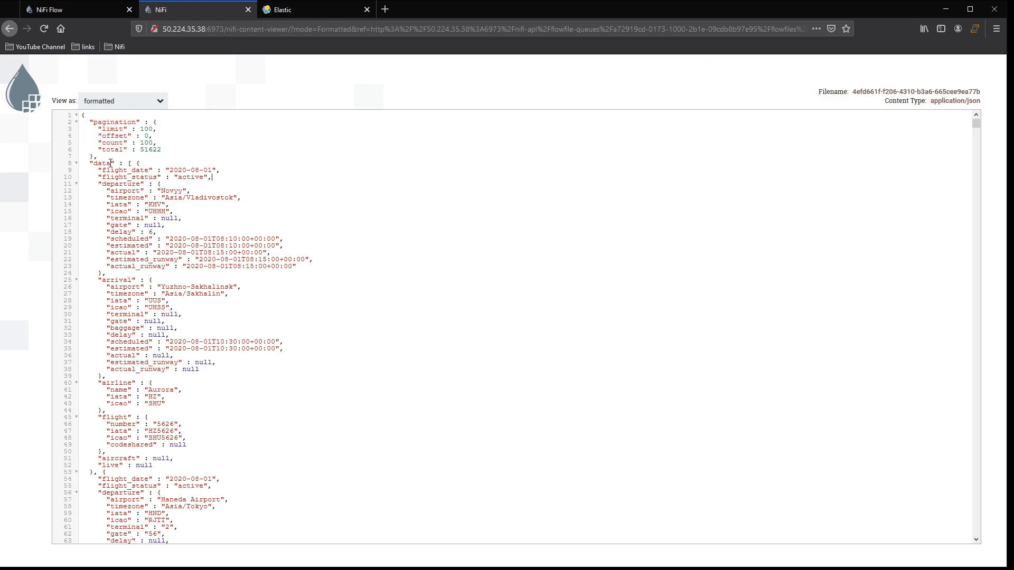
pyautogui.doubleClick(99, 165)
pyautogui.click(248, 9)
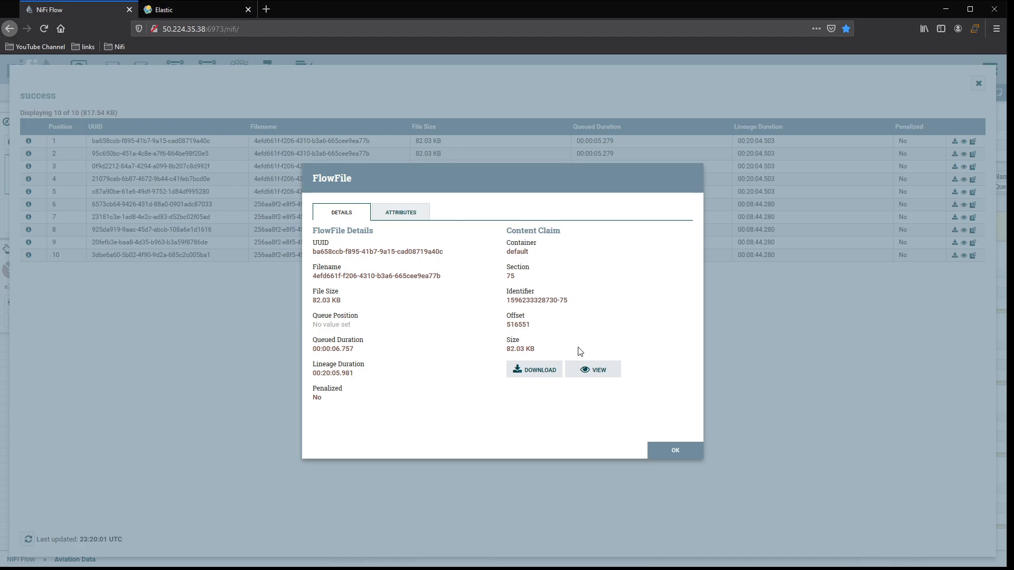
pyautogui.click(677, 451)
pyautogui.click(980, 85)
# Read through the Jolt Specification in the properties of the running JoltTransformJSON in the MySQL branch and close its details.
pyautogui.moveTo(589, 307)
pyautogui.mouseDown()
pyautogui.moveTo(292, 242)
pyautogui.moveTo(371, 210)
pyautogui.mouseUp()
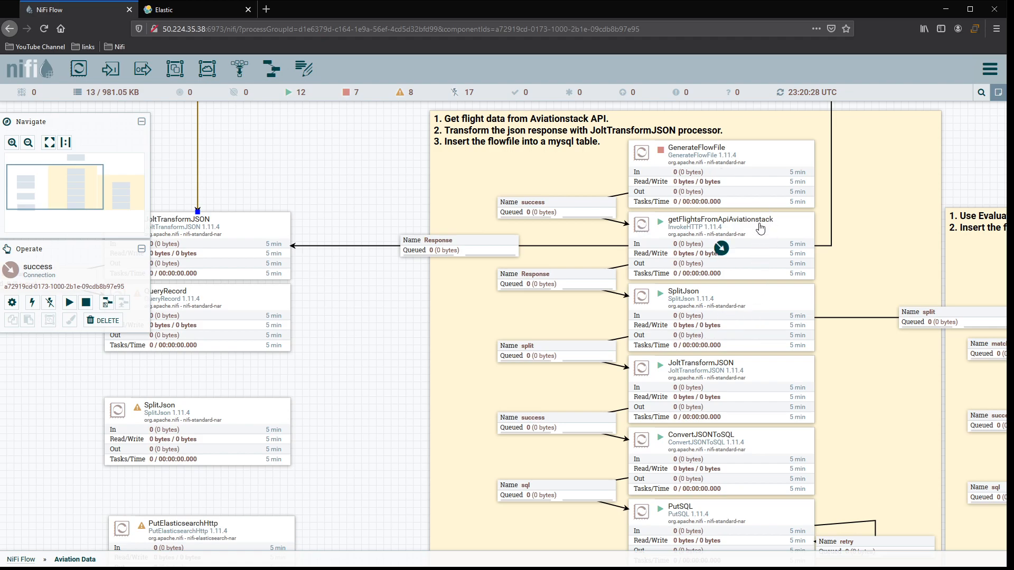
pyautogui.click(767, 312)
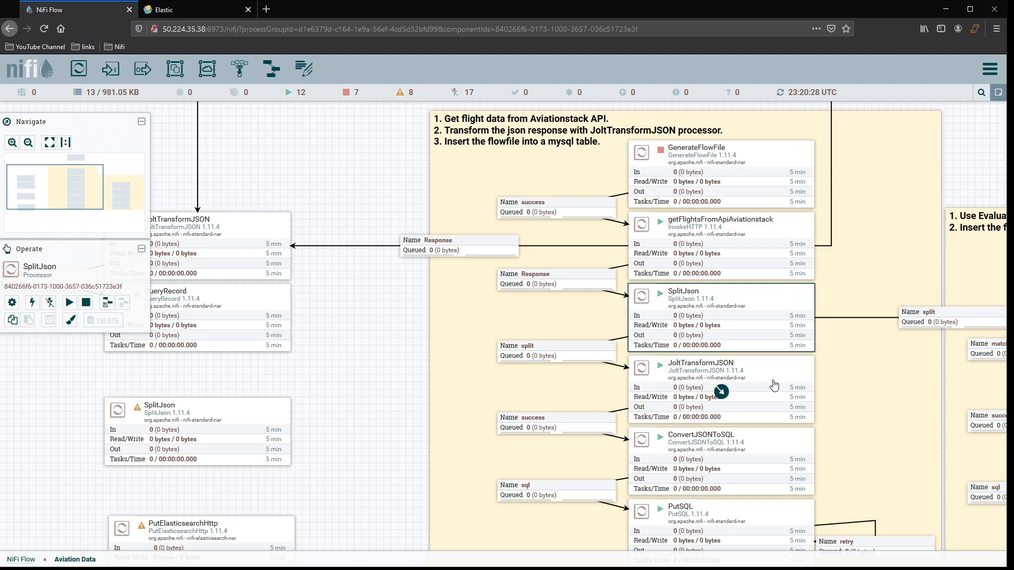
pyautogui.moveTo(403, 415); pyautogui.dragTo(396, 374)
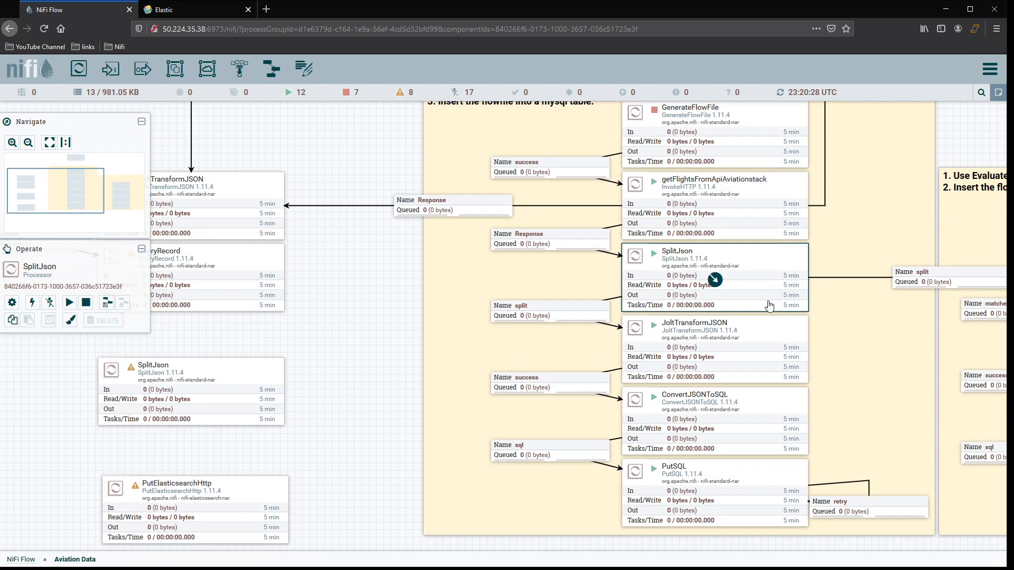
pyautogui.doubleClick(773, 332)
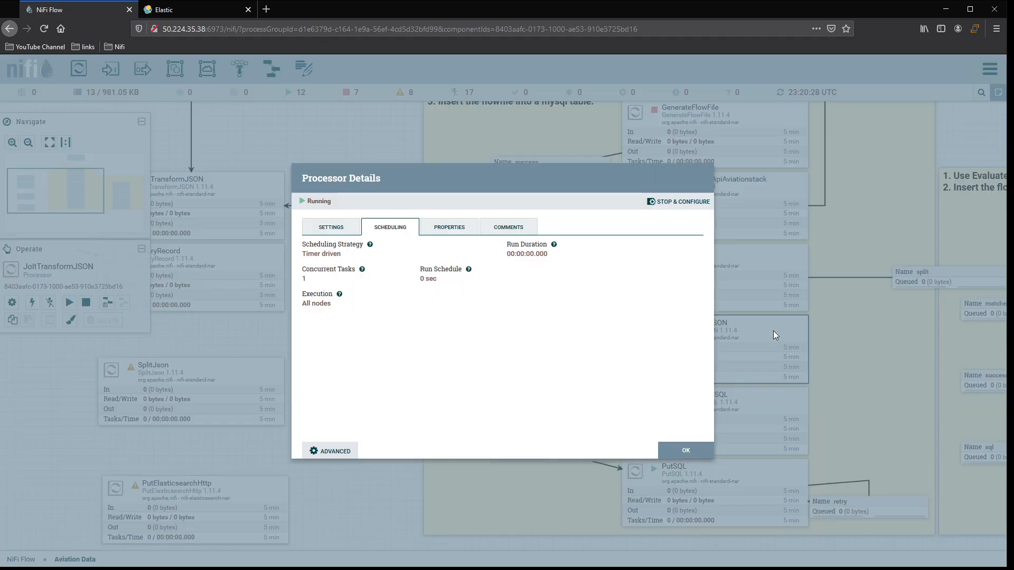
pyautogui.click(446, 228)
pyautogui.click(553, 318)
pyautogui.moveTo(632, 360); pyautogui.dragTo(891, 510)
pyautogui.scroll(-1, 676, 379)
pyautogui.scroll(-2, 676, 380)
pyautogui.scroll(-2, 651, 463)
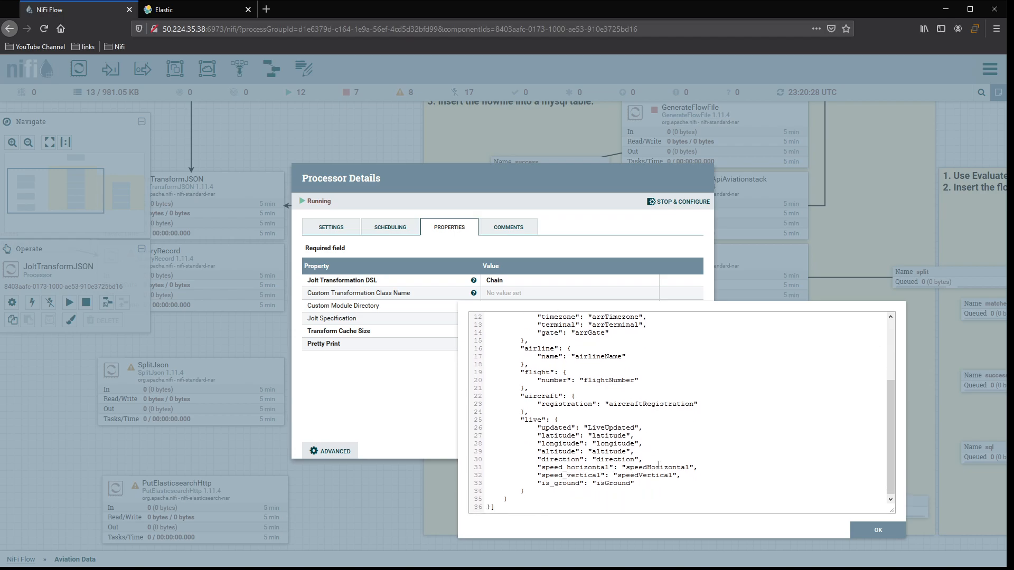
pyautogui.scroll(4, 651, 453)
pyautogui.scroll(-4, 642, 452)
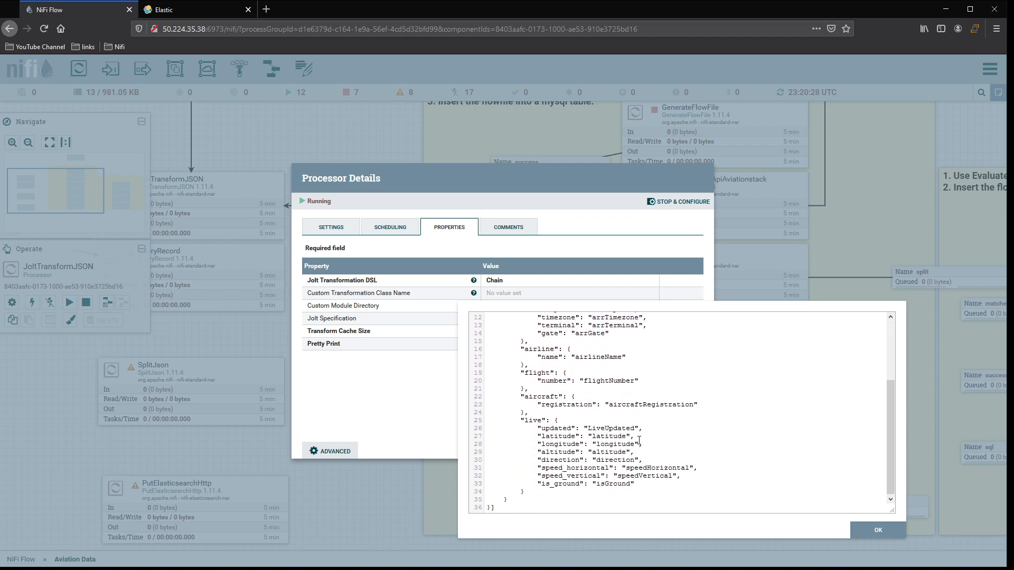
pyautogui.click(878, 530)
pyautogui.click(686, 450)
# Check the properties of the copied JoltTransformJSON above QueryRecord and leave its configuration without applying changes.
pyautogui.scroll(-1, 707, 427)
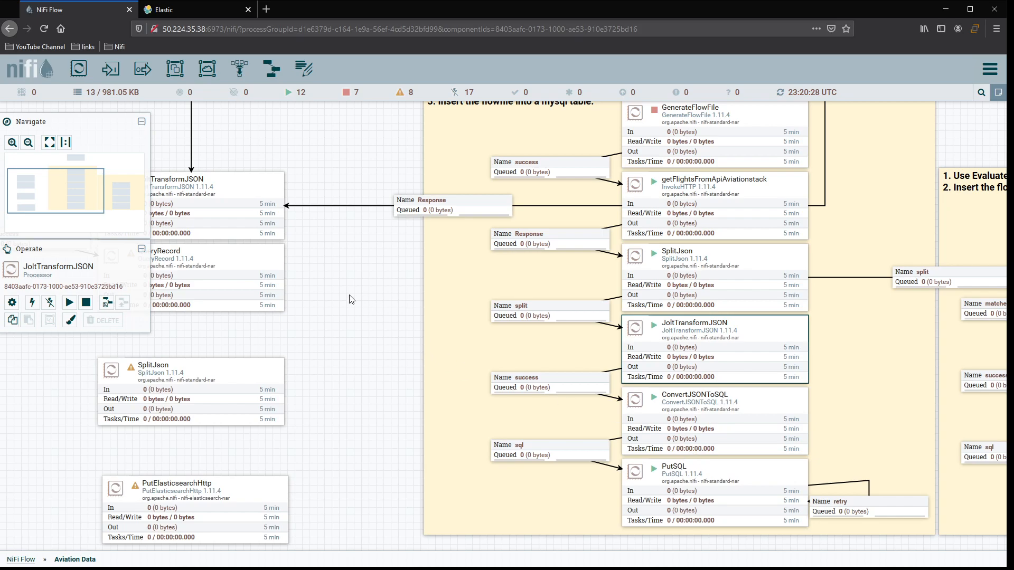
pyautogui.scroll(1, 448, 305)
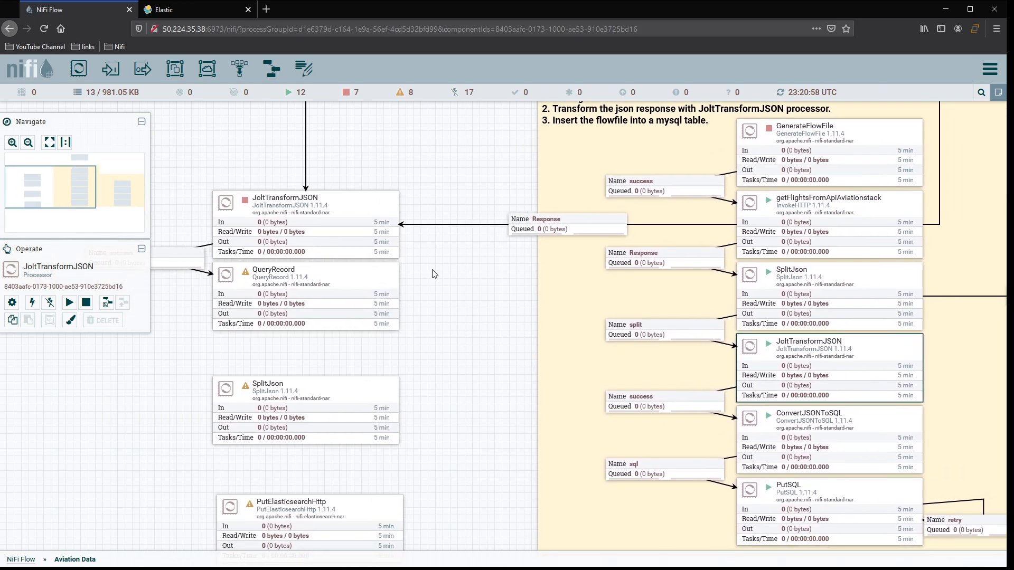
pyautogui.moveTo(430, 267); pyautogui.dragTo(517, 264)
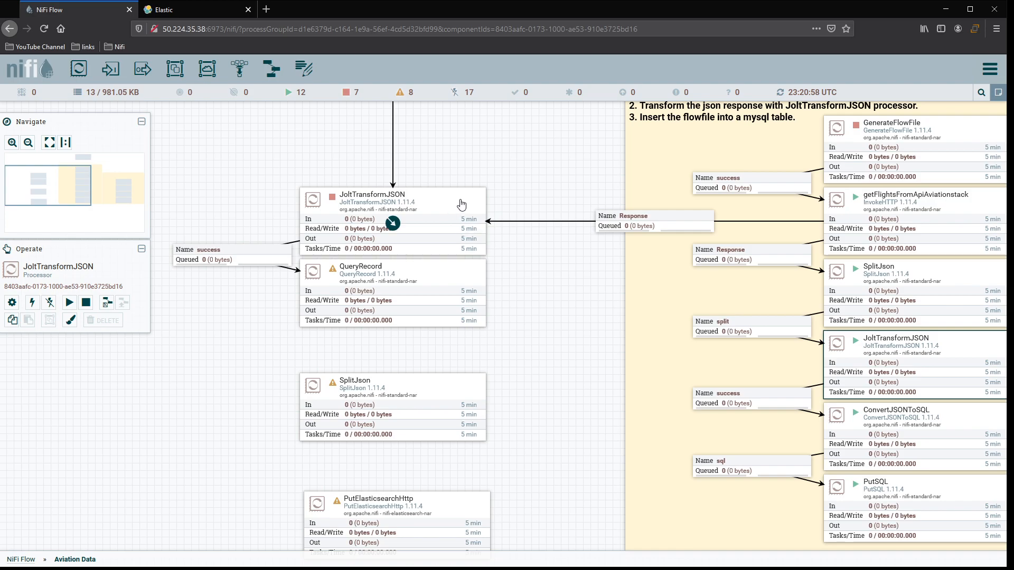
pyautogui.doubleClick(437, 207)
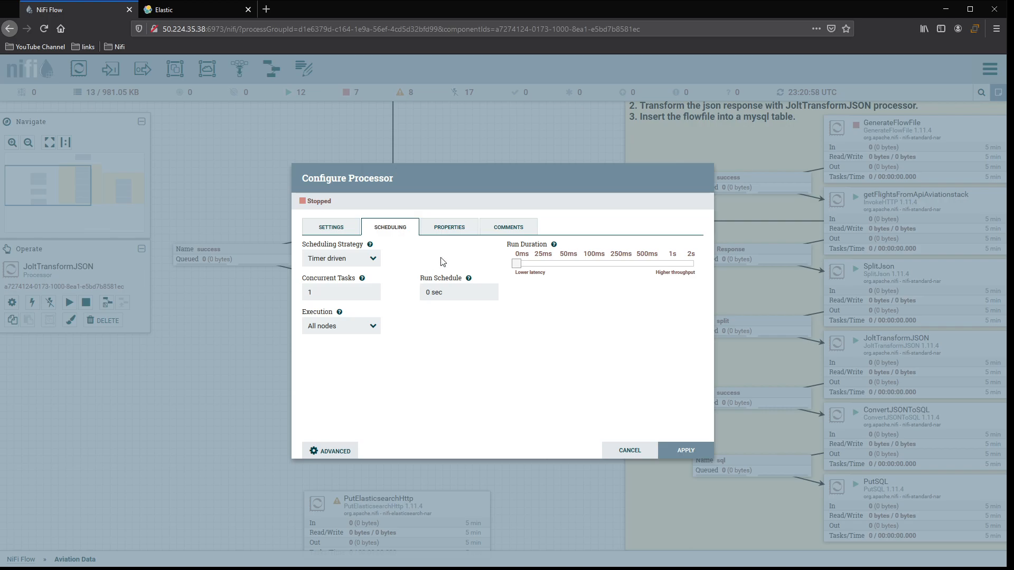
pyautogui.click(442, 228)
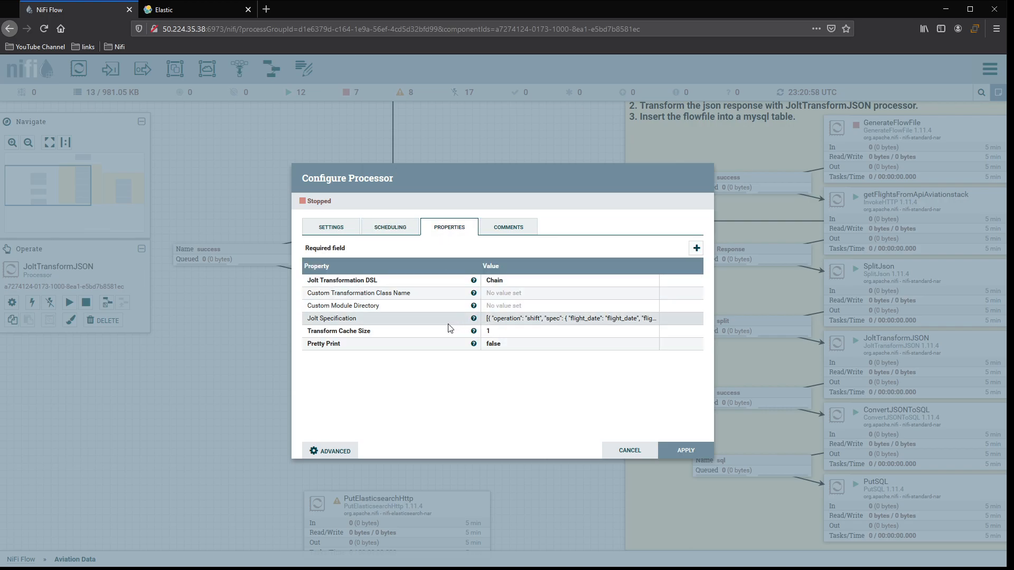
pyautogui.click(634, 451)
# Copy the entire original JSON content of the first flow file in ControlRate's success queue and close the viewer and listing.
pyautogui.moveTo(531, 168); pyautogui.dragTo(504, 366)
pyautogui.rightClick(374, 196)
pyautogui.click(417, 232)
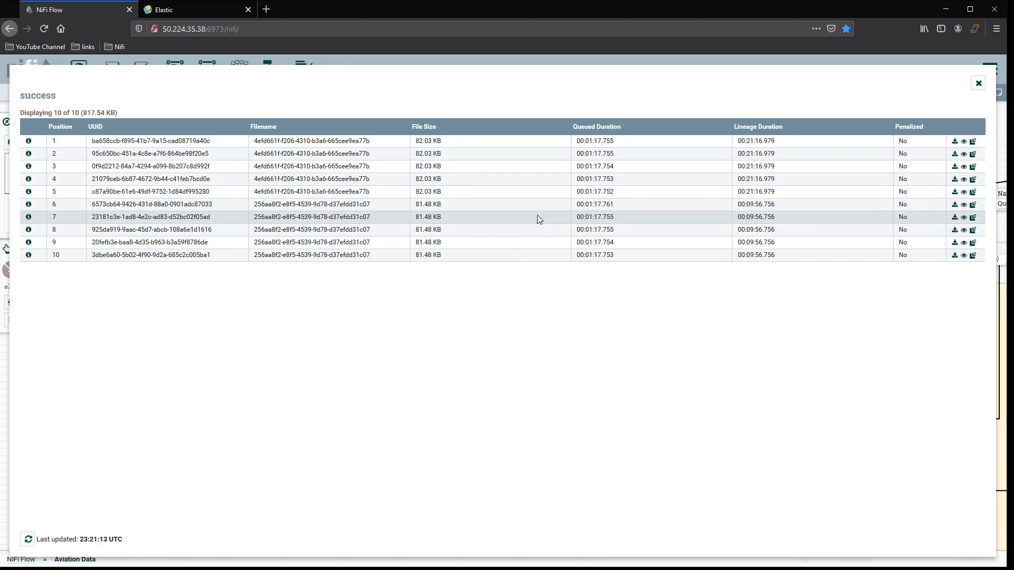
pyautogui.click(962, 141)
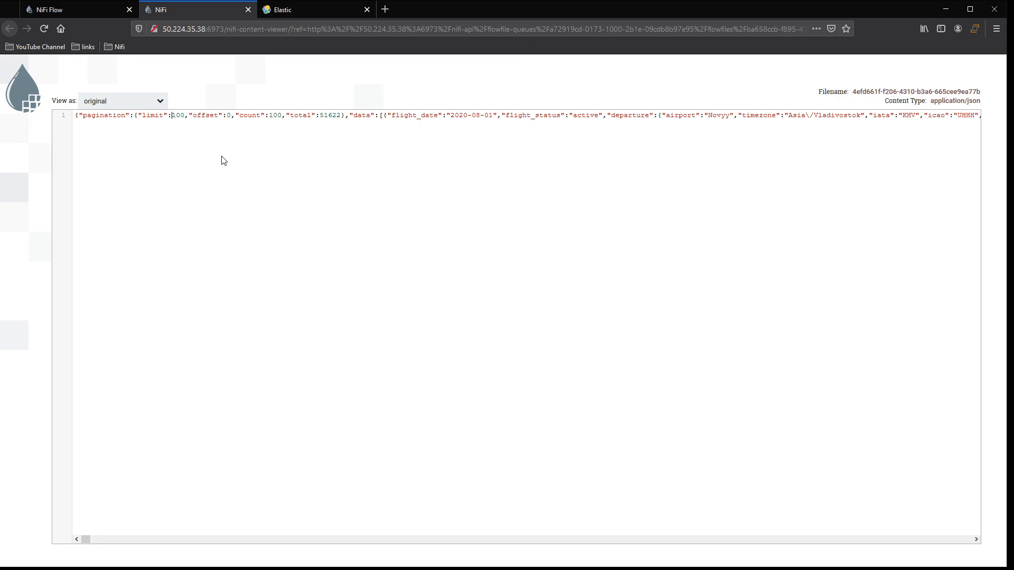
pyautogui.hotkey('ctrl', 'a')
pyautogui.hotkey('ctrl', 'c')
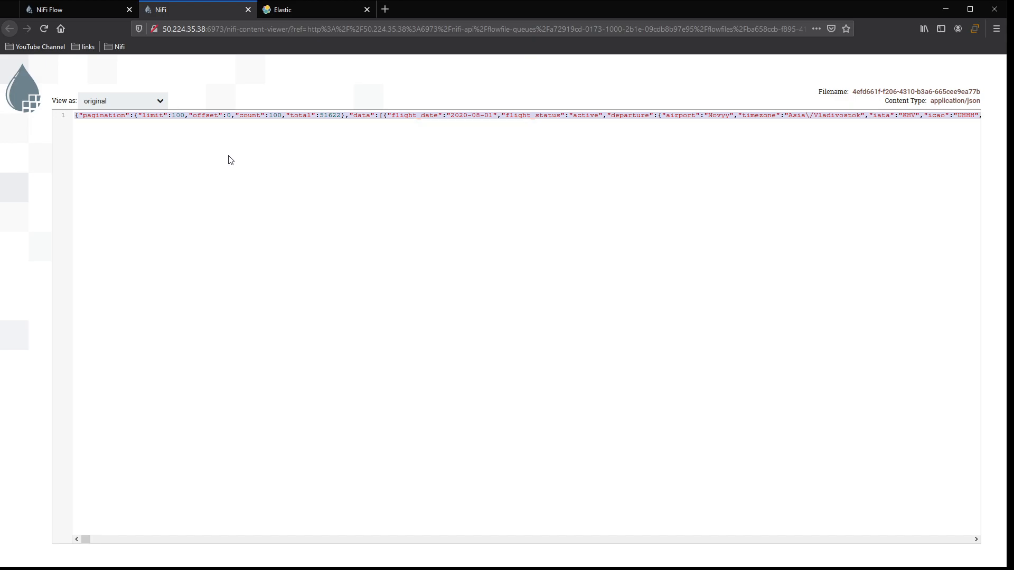
pyautogui.click(248, 9)
pyautogui.click(977, 82)
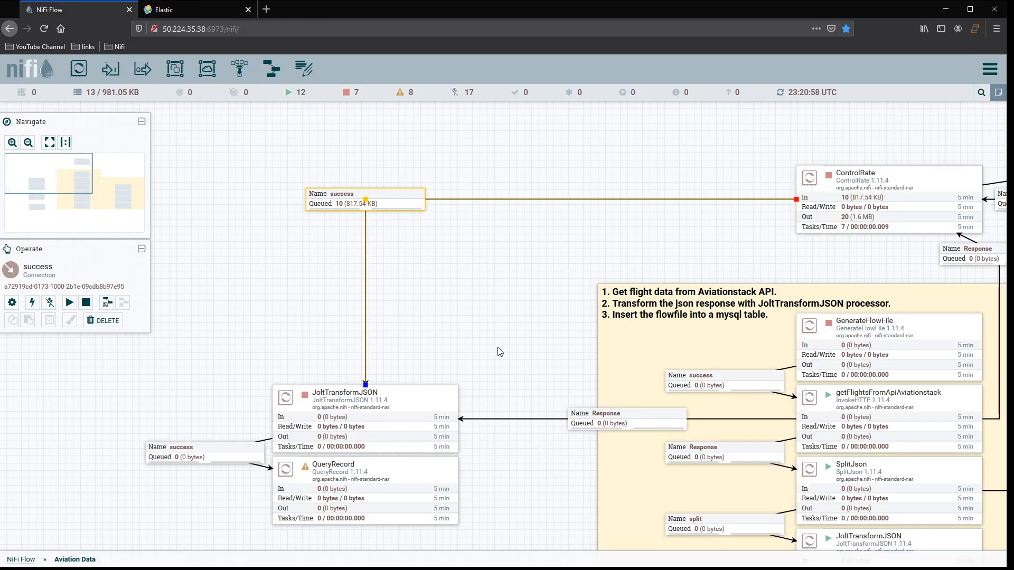
# Open the advanced Jolt editor of the JoltTransformJSON above QueryRecord, paste the copied response as JSON Input and format it.
pyautogui.moveTo(498, 349); pyautogui.dragTo(509, 266)
pyautogui.doubleClick(430, 312)
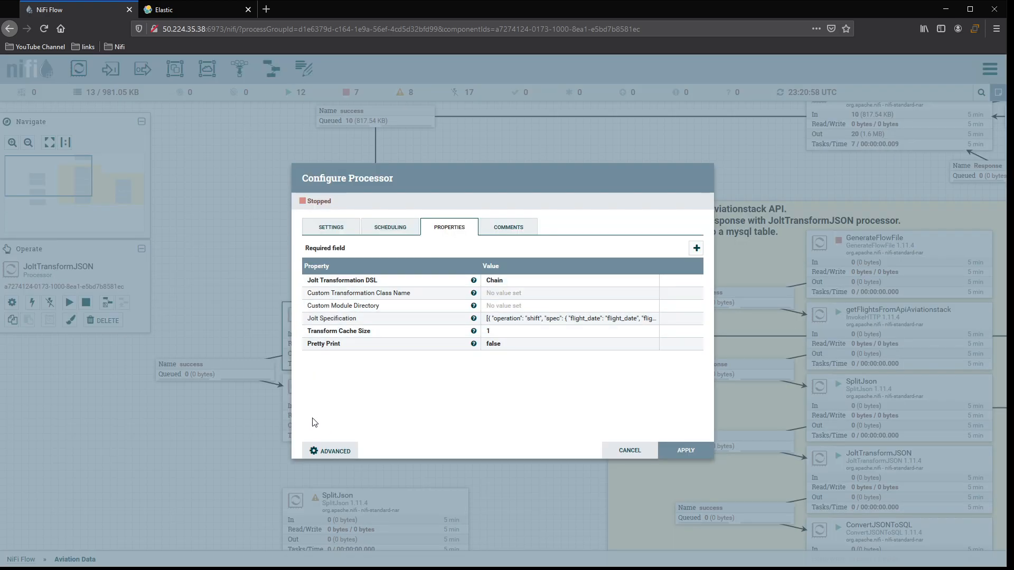
pyautogui.click(338, 451)
pyautogui.click(159, 413)
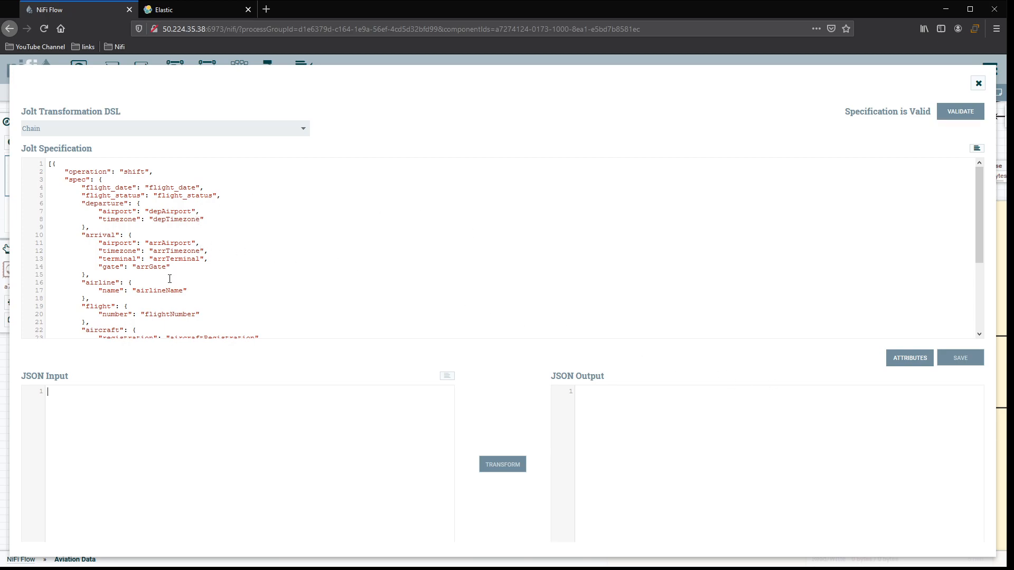
pyautogui.hotkey('ctrl', 'v')
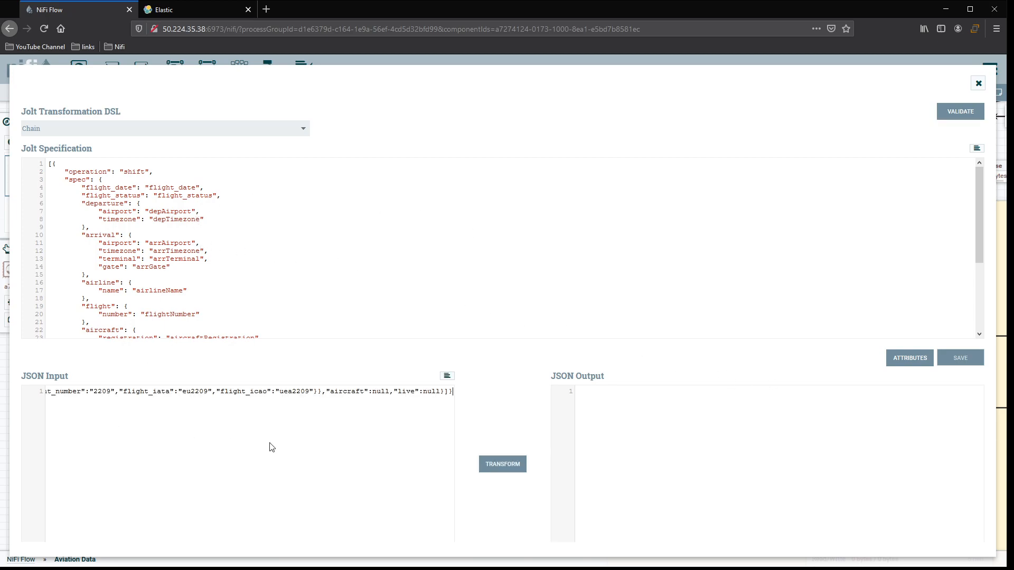
pyautogui.click(447, 376)
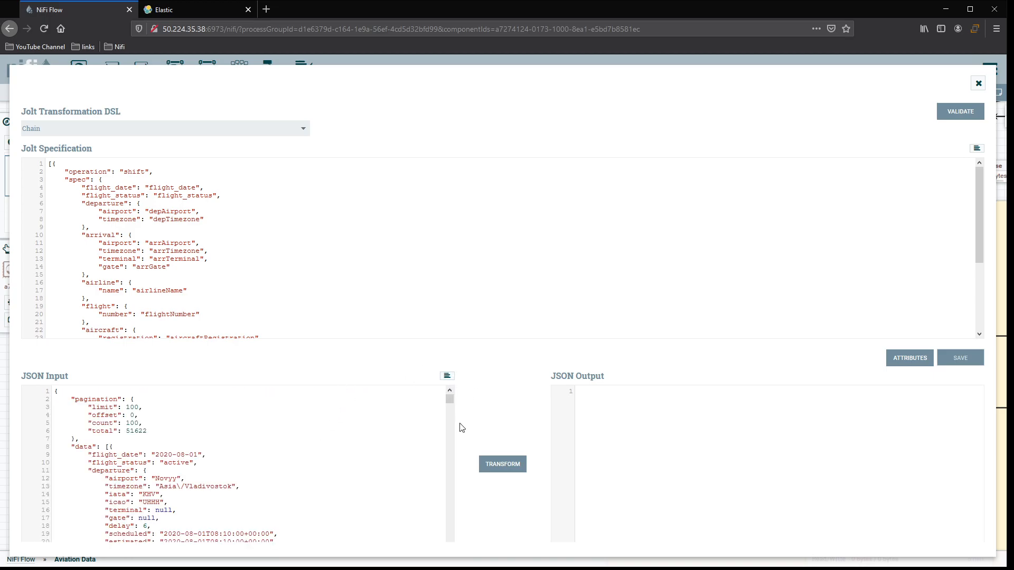
# Compare the JSON Input with the existing Jolt Specification and run a test transform with it.
pyautogui.scroll(-20, 214, 413)
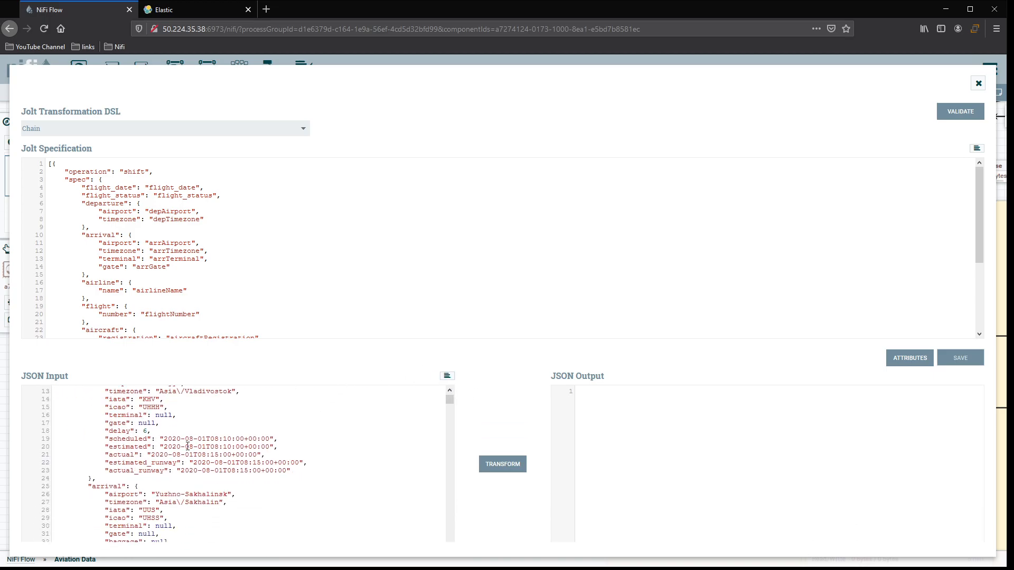
pyautogui.scroll(-5, 189, 452)
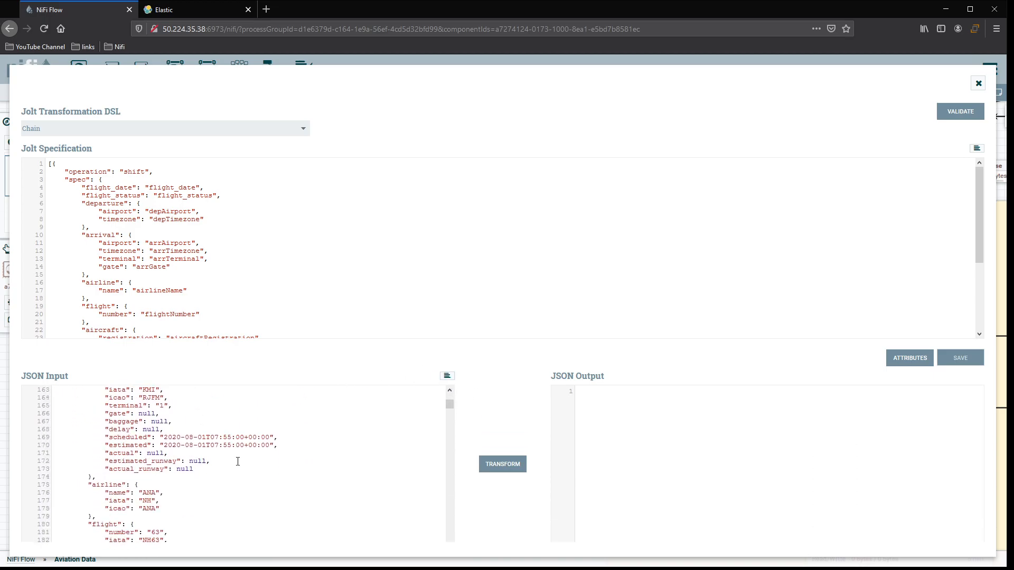
pyautogui.moveTo(450, 407)
pyautogui.mouseDown()
pyautogui.moveTo(442, 533)
pyautogui.moveTo(450, 397)
pyautogui.mouseUp()
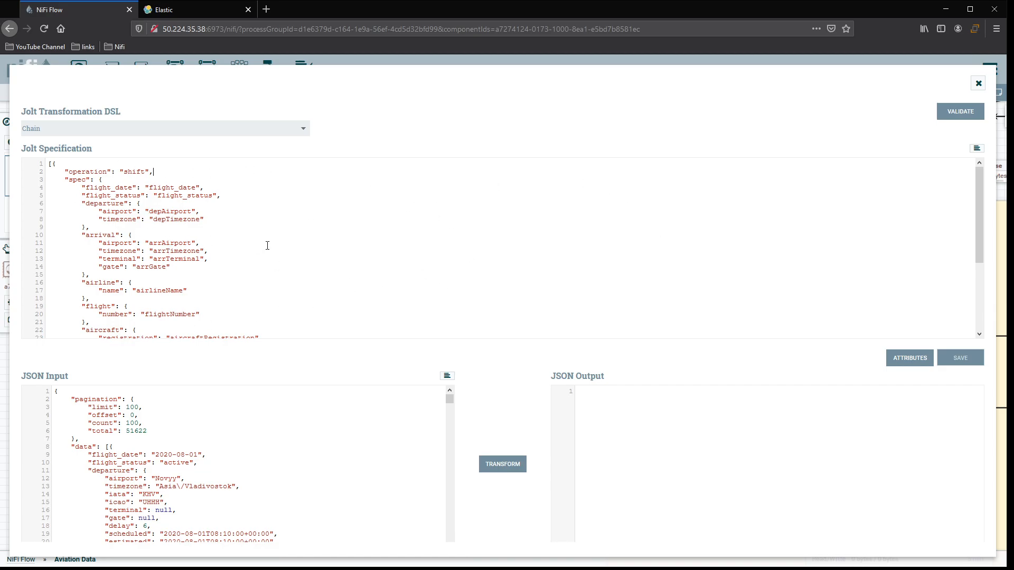
pyautogui.scroll(-4, 280, 245)
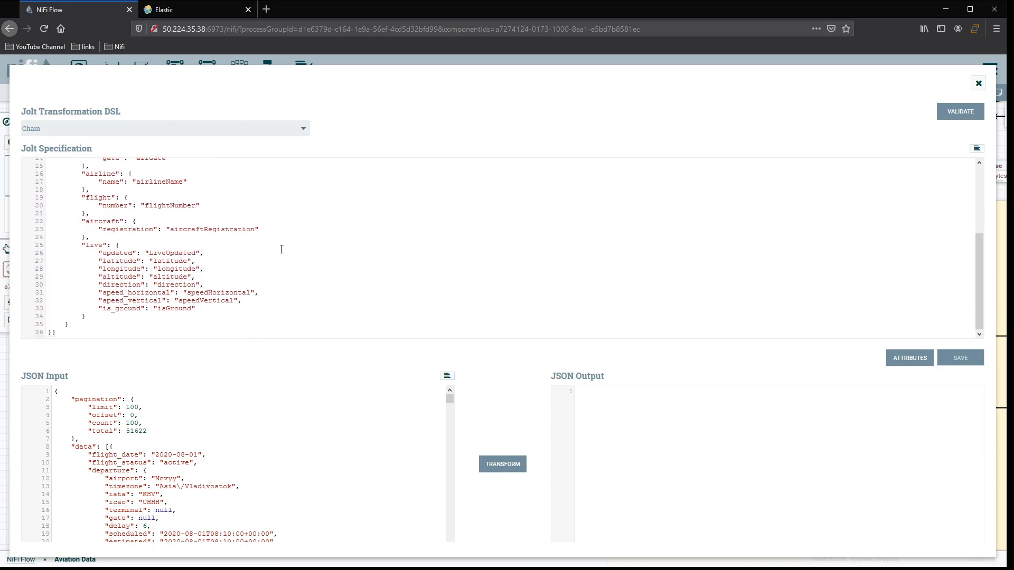
pyautogui.scroll(4, 283, 248)
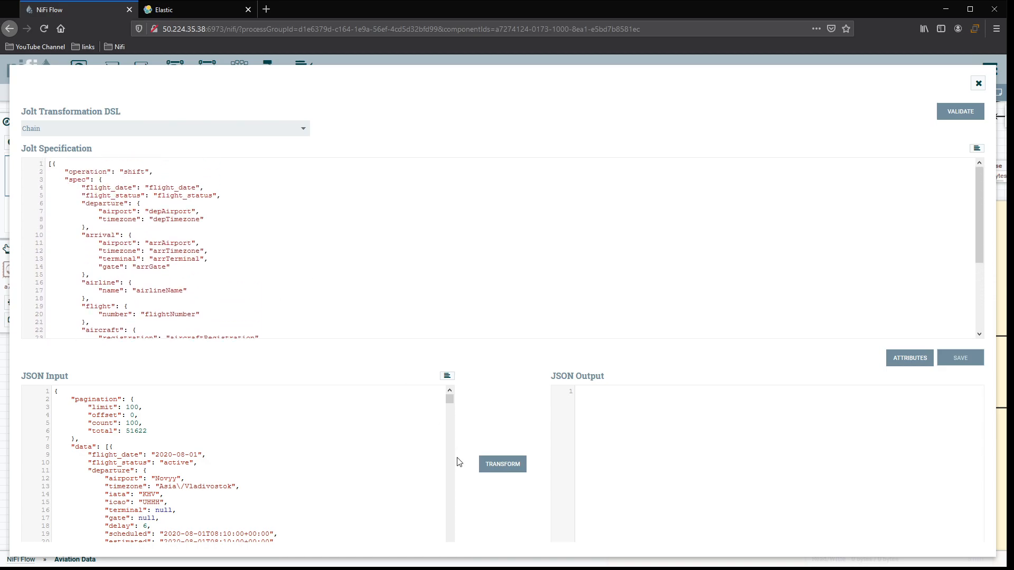
pyautogui.click(503, 466)
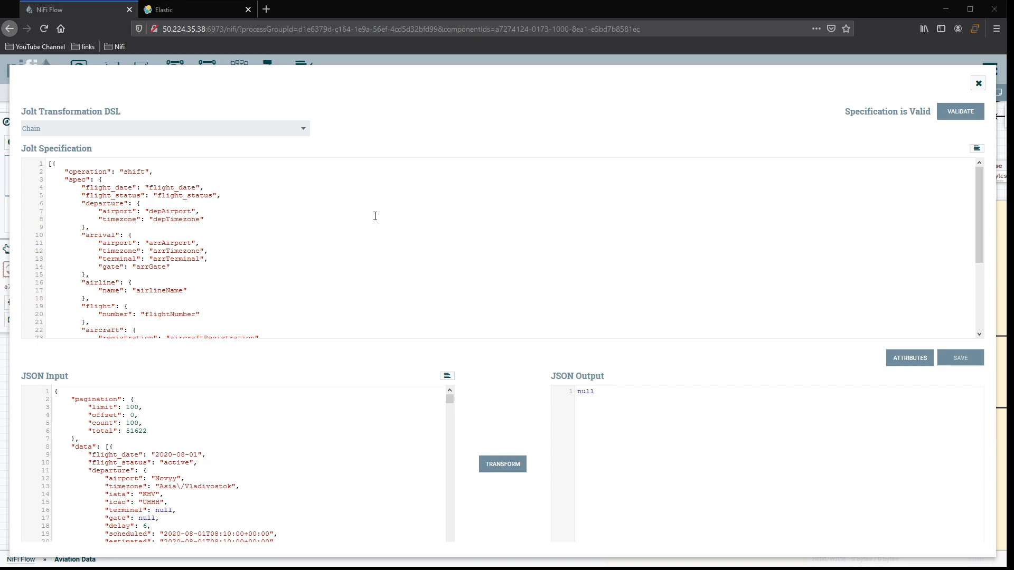
# Replace the whole Jolt Specification with the copied shift version that iterates over data and "*" using [&1] and [&2] output prefixes.
pyautogui.click(266, 204)
pyautogui.scroll(-4, 256, 263)
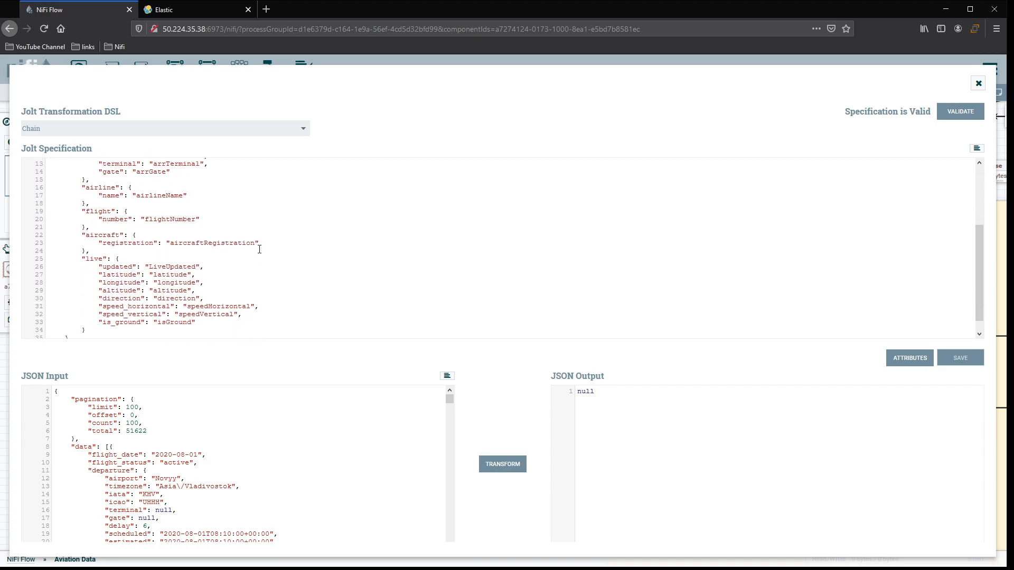
pyautogui.scroll(-1, 308, 276)
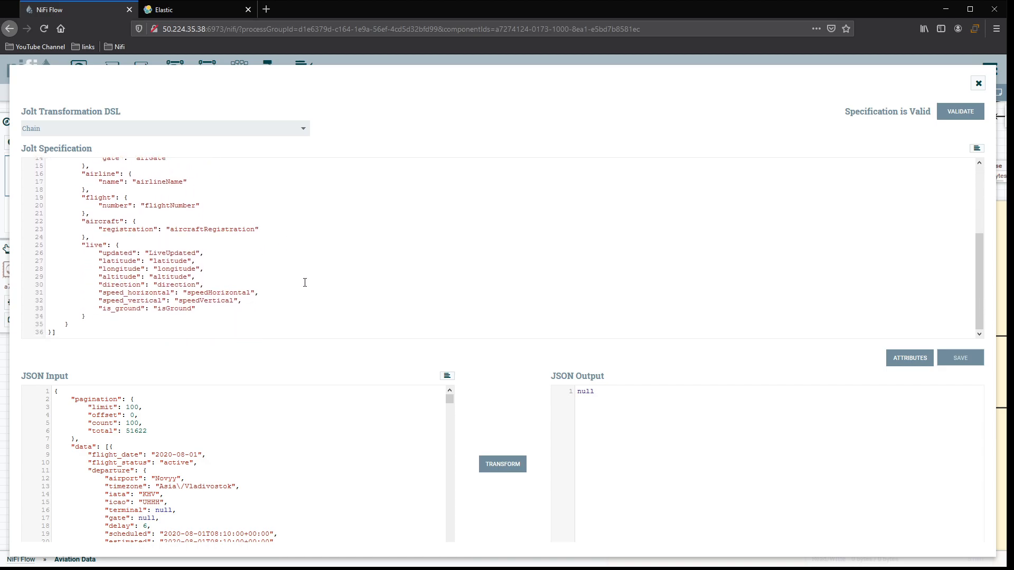
pyautogui.scroll(5, 314, 230)
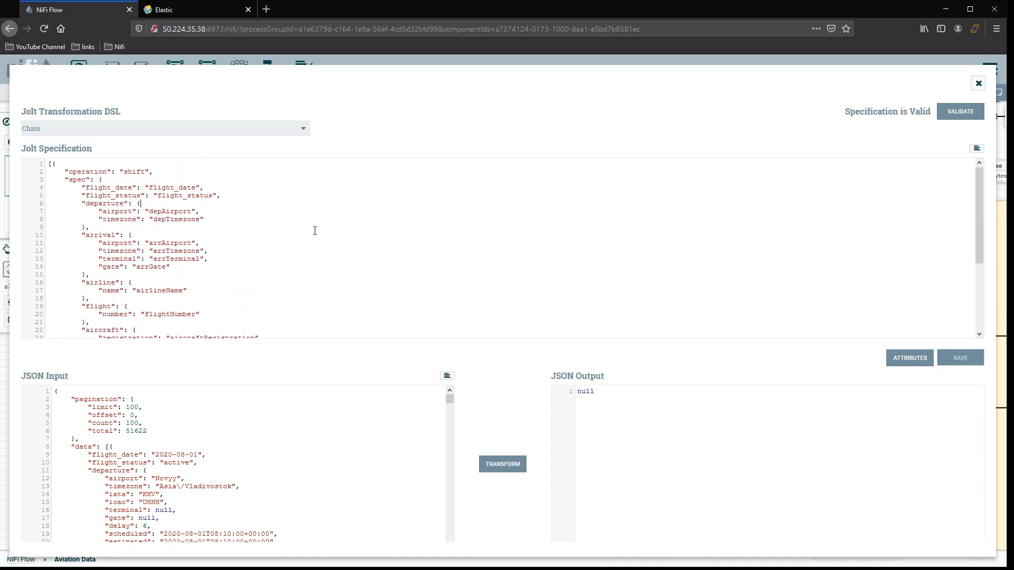
pyautogui.click(151, 188)
pyautogui.hotkey('ctrl', 'a')
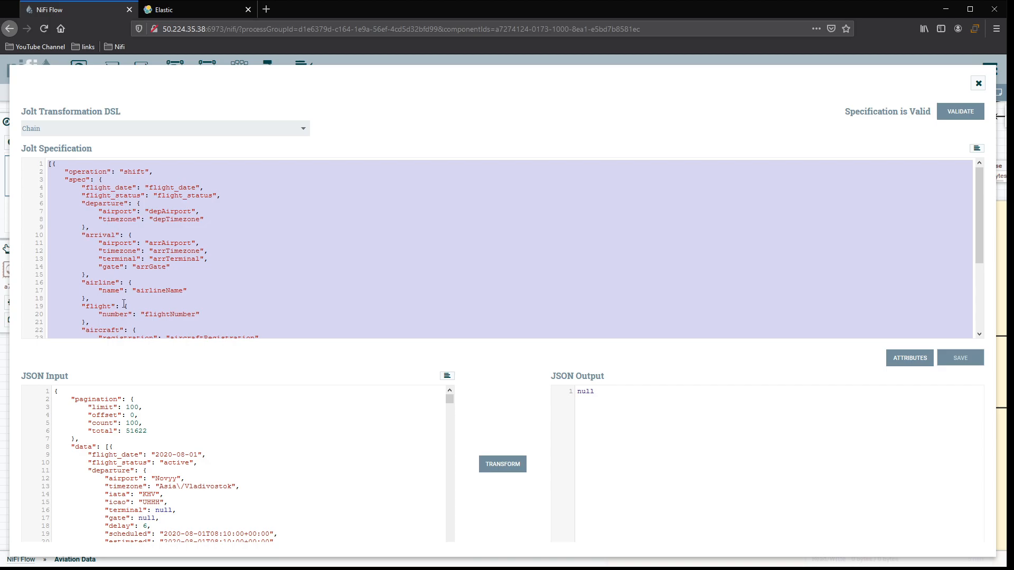
pyautogui.hotkey('ctrl', 'v')
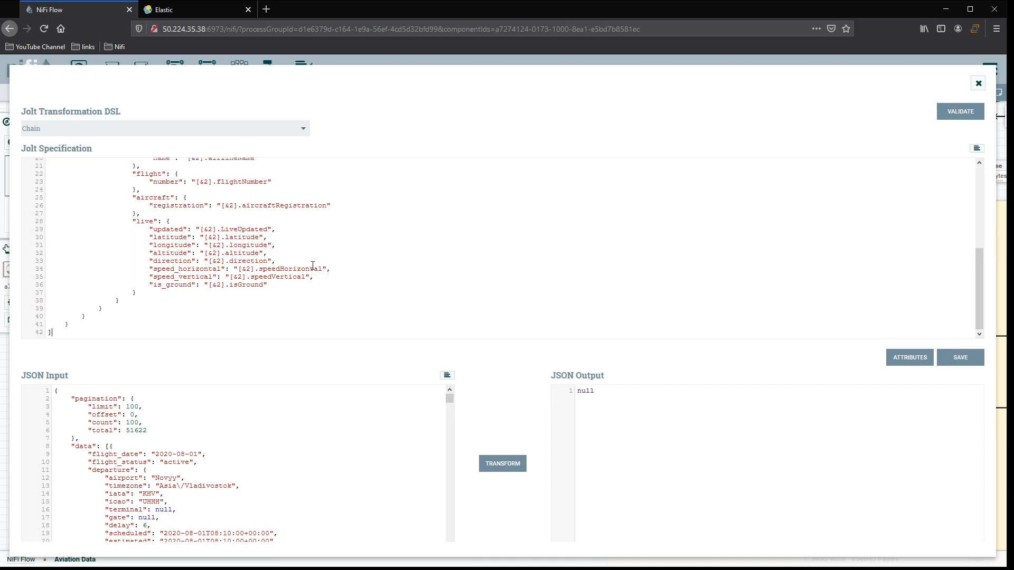
pyautogui.scroll(5, 309, 263)
pyautogui.click(200, 180)
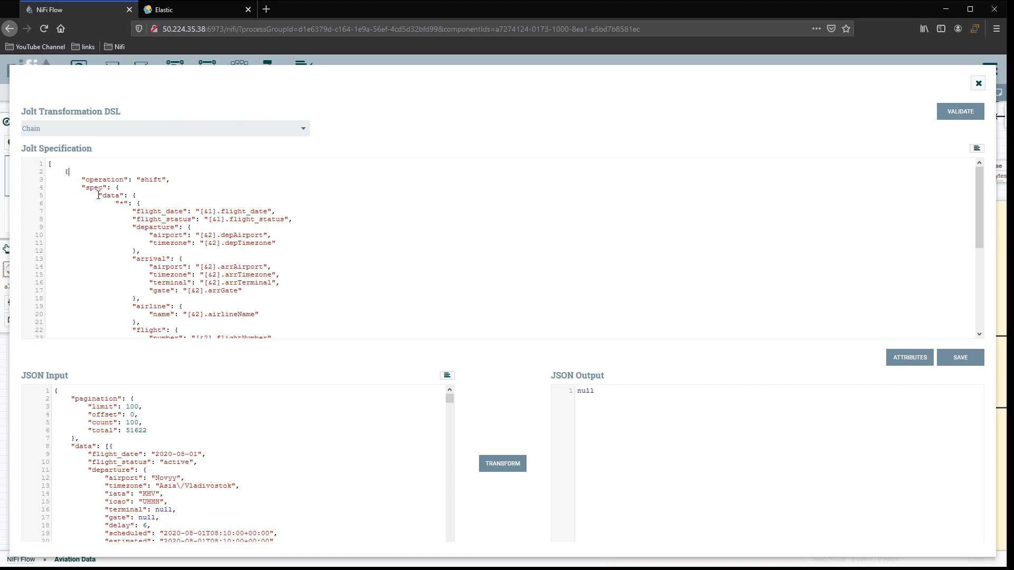
# Check the specification's data and "*" levels against the data array in the JSON Input and run the test transform.
pyautogui.click(116, 196)
pyautogui.doubleClick(121, 203)
pyautogui.click(212, 211)
pyautogui.doubleClick(110, 446)
pyautogui.scroll(-2, 217, 465)
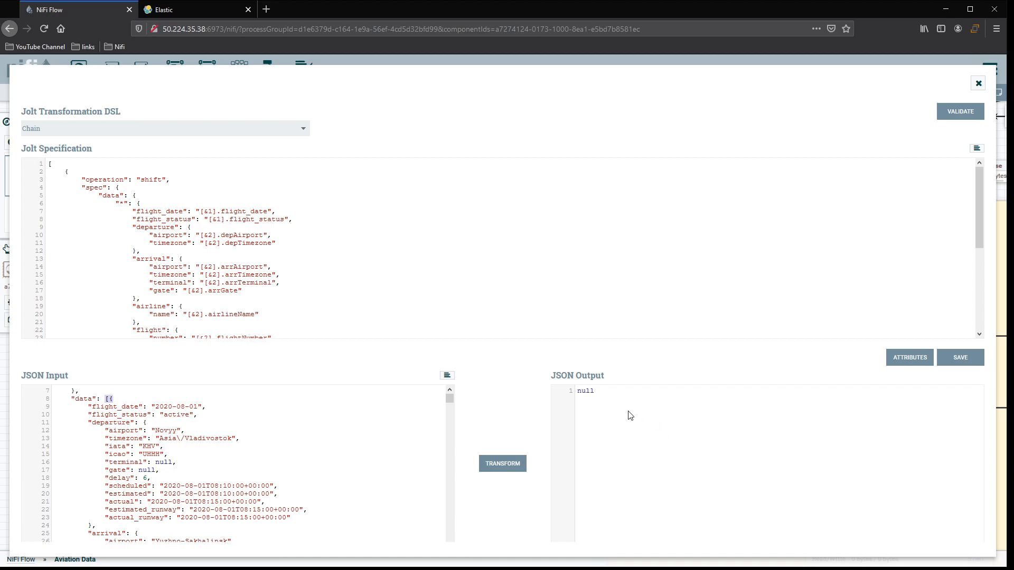
pyautogui.click(496, 478)
pyautogui.click(319, 420)
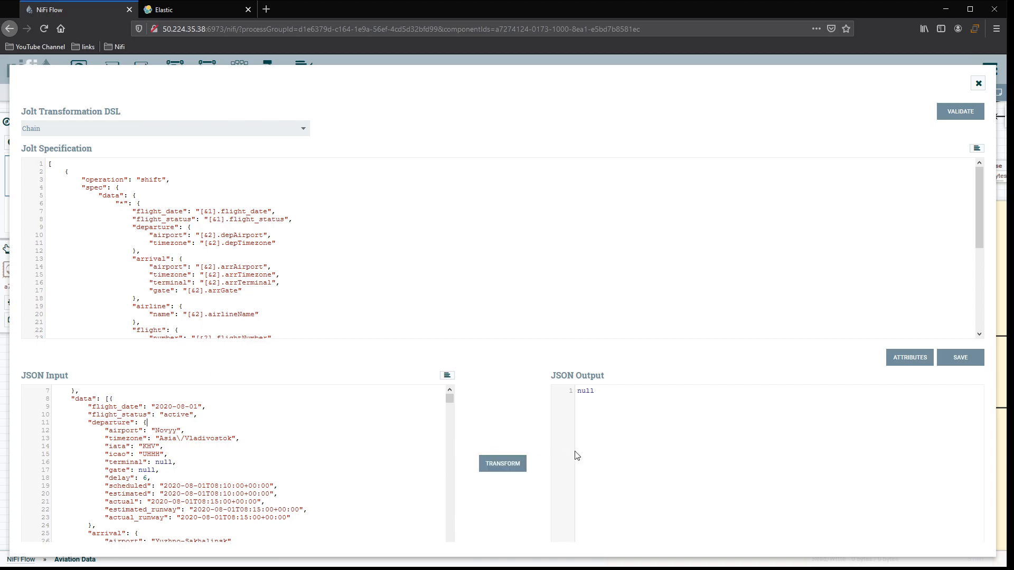
pyautogui.click(513, 464)
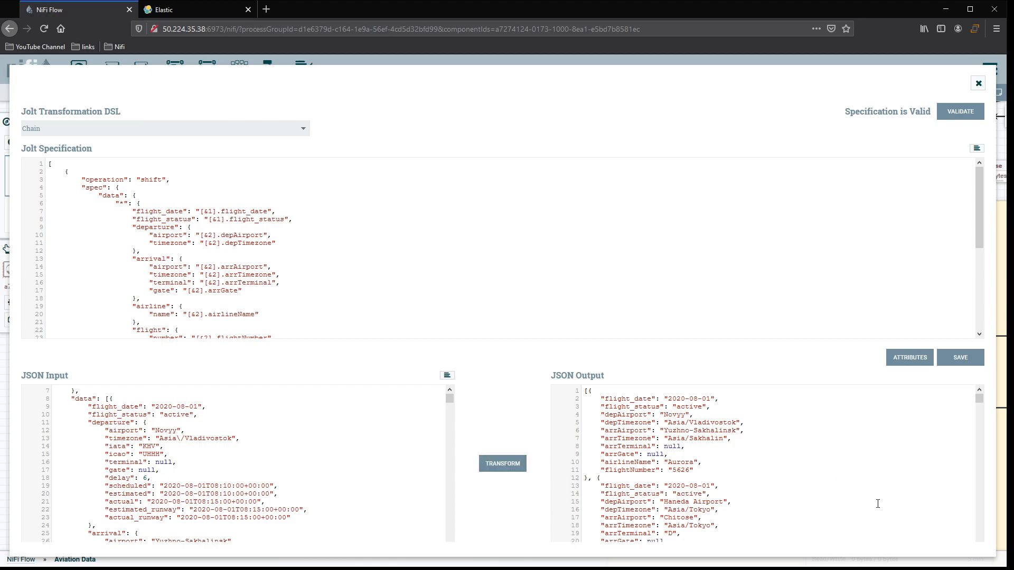
# Examine the flattened flight records in the JSON Output and compare their fields with the specification.
pyautogui.moveTo(979, 400); pyautogui.dragTo(980, 399)
pyautogui.moveTo(626, 400); pyautogui.dragTo(590, 399)
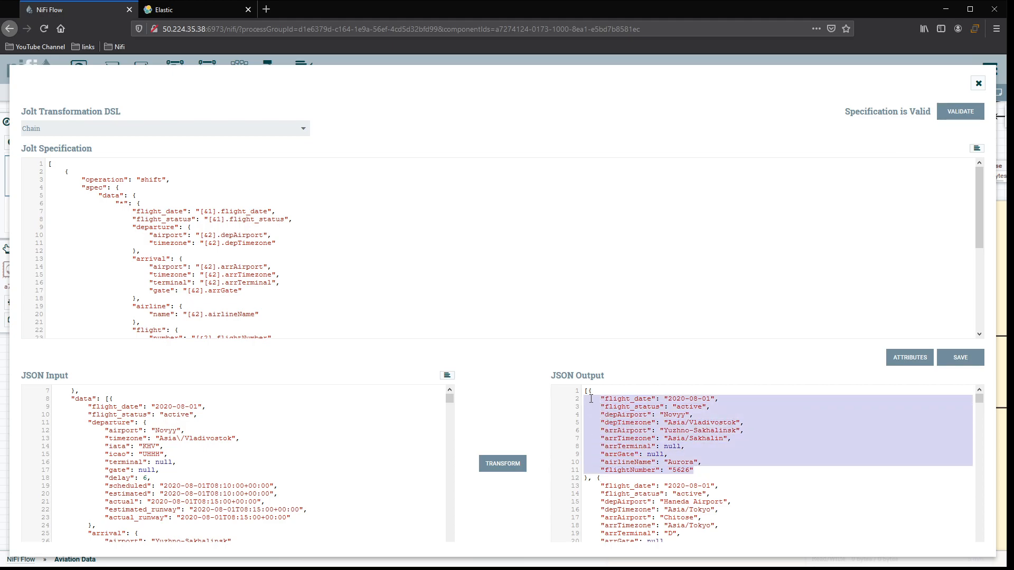
pyautogui.click(736, 402)
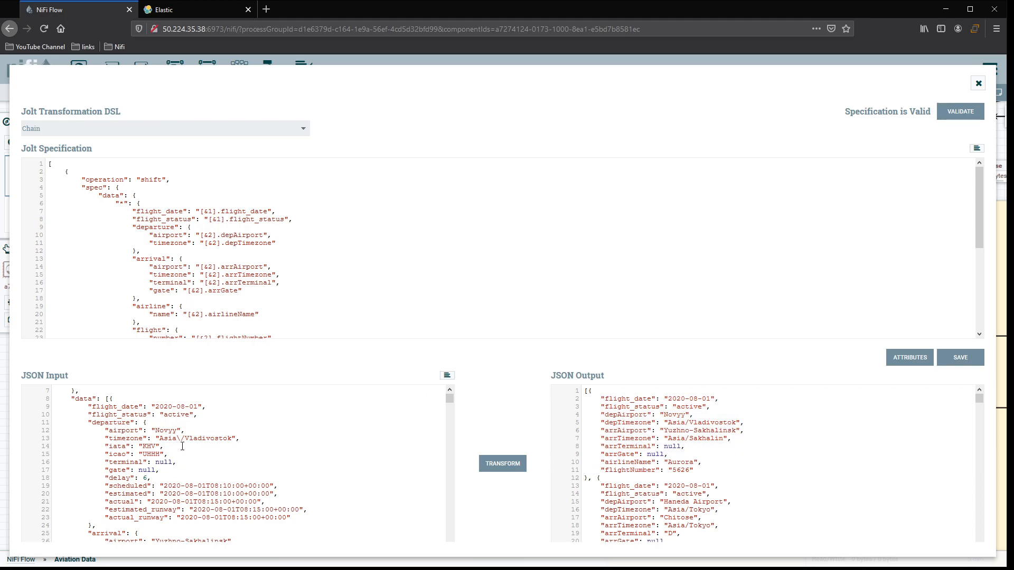
pyautogui.click(751, 439)
pyautogui.doubleClick(655, 408)
pyautogui.click(638, 414)
pyautogui.click(203, 236)
pyautogui.scroll(-5, 693, 448)
pyautogui.scroll(-20, 693, 448)
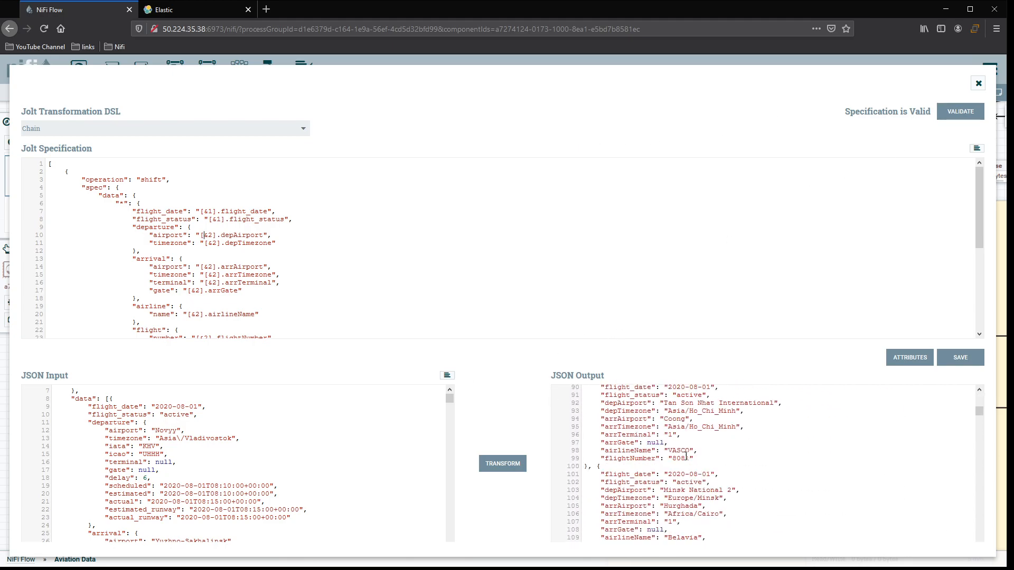
pyautogui.scroll(-20, 704, 500)
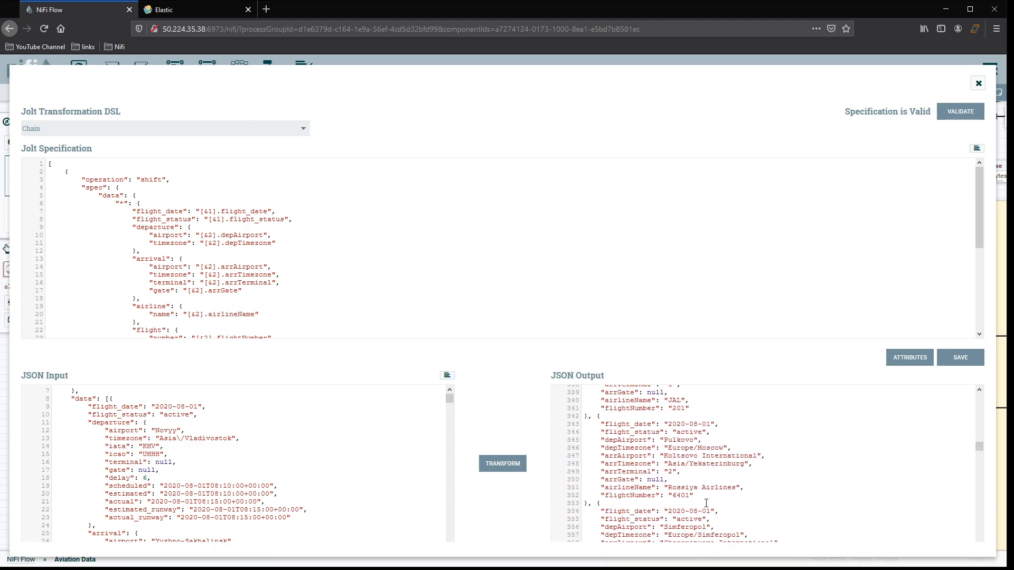
pyautogui.scroll(-5, 705, 505)
# Save the new Jolt Specification and close the advanced editor.
pyautogui.moveTo(977, 466); pyautogui.dragTo(992, 396)
pyautogui.click(961, 357)
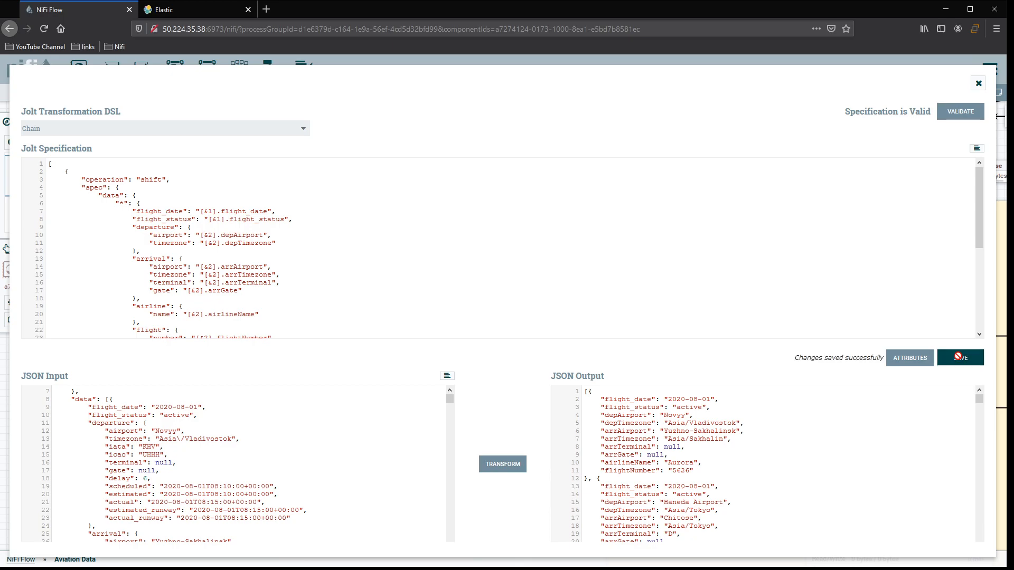
pyautogui.click(977, 84)
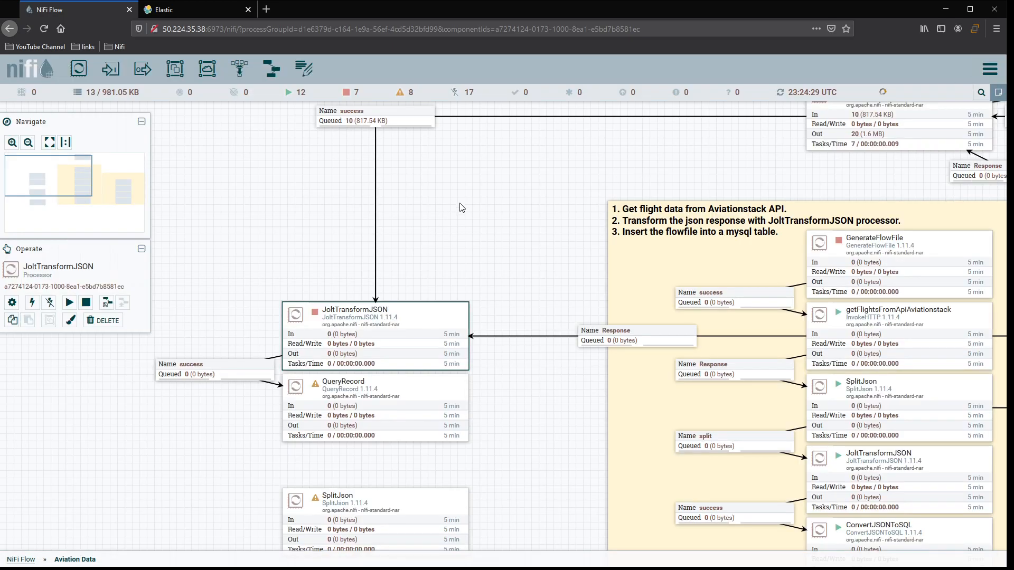
# Set the Run Schedule of the JoltTransformJSON above QueryRecord to 2 sec and apply the configuration.
pyautogui.moveTo(430, 320)
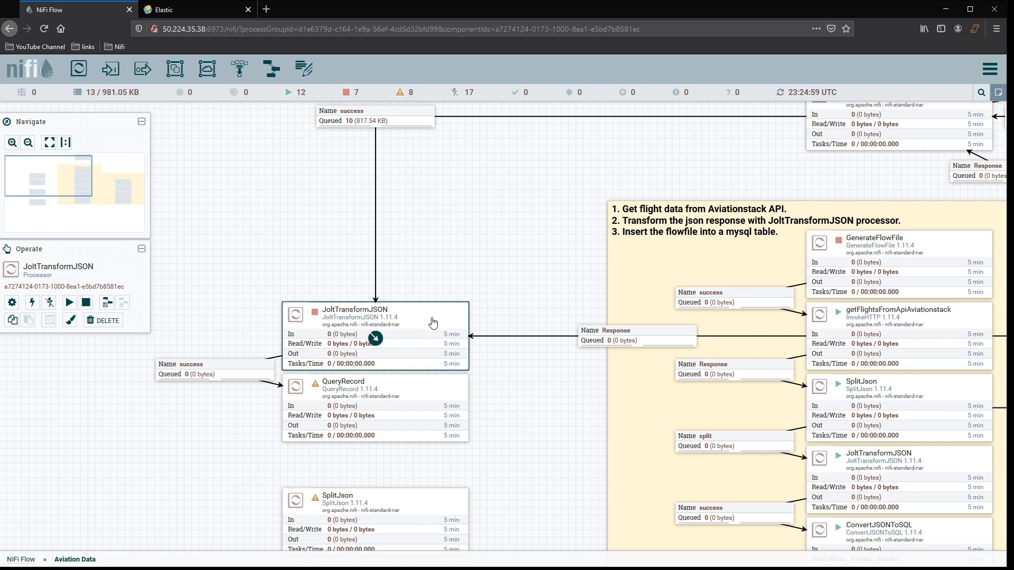
pyautogui.doubleClick(432, 323)
pyautogui.click(377, 228)
pyautogui.click(421, 294)
pyautogui.click(406, 294)
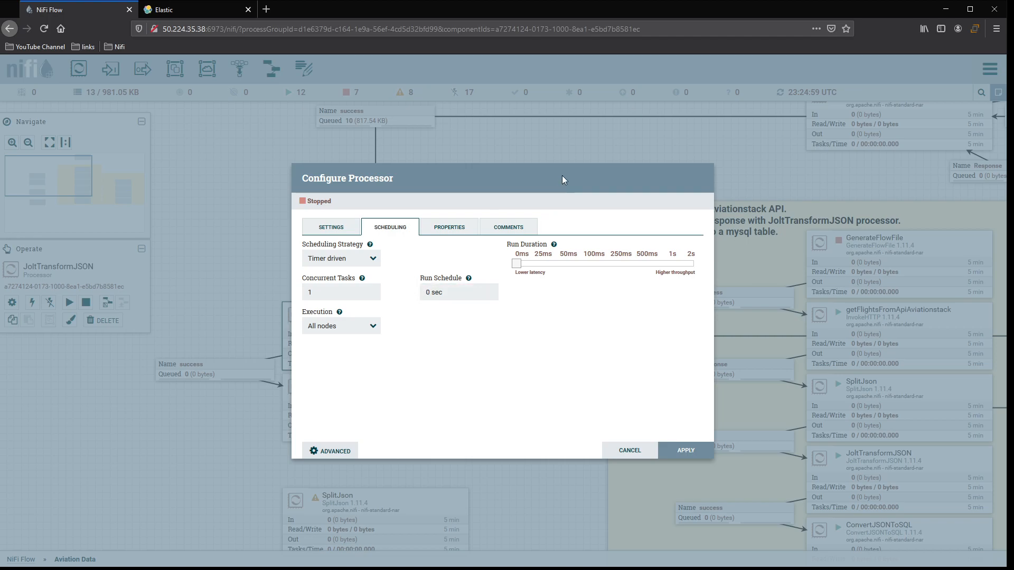
pyautogui.doubleClick(428, 292)
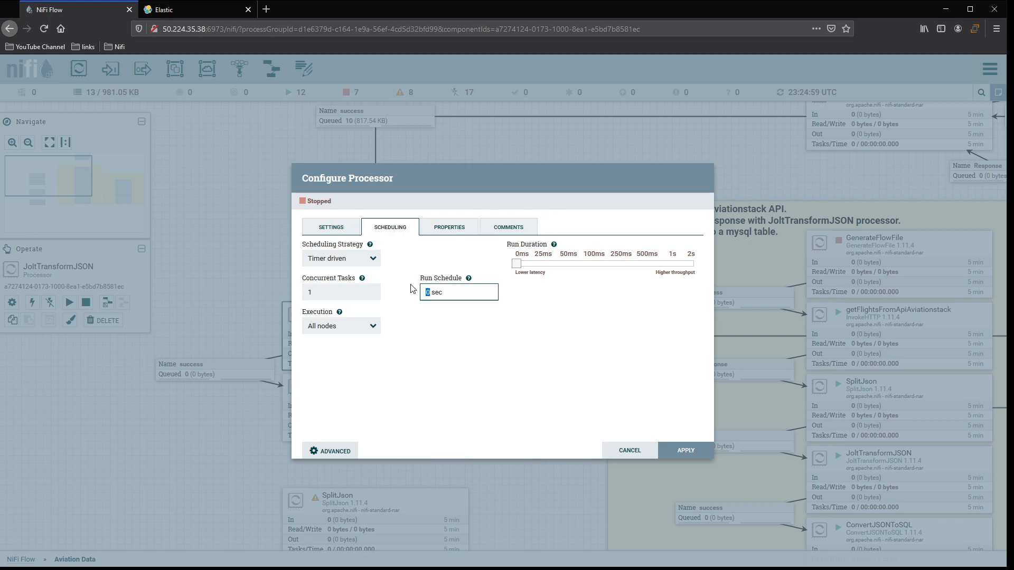
pyautogui.write('2')
pyautogui.click(686, 450)
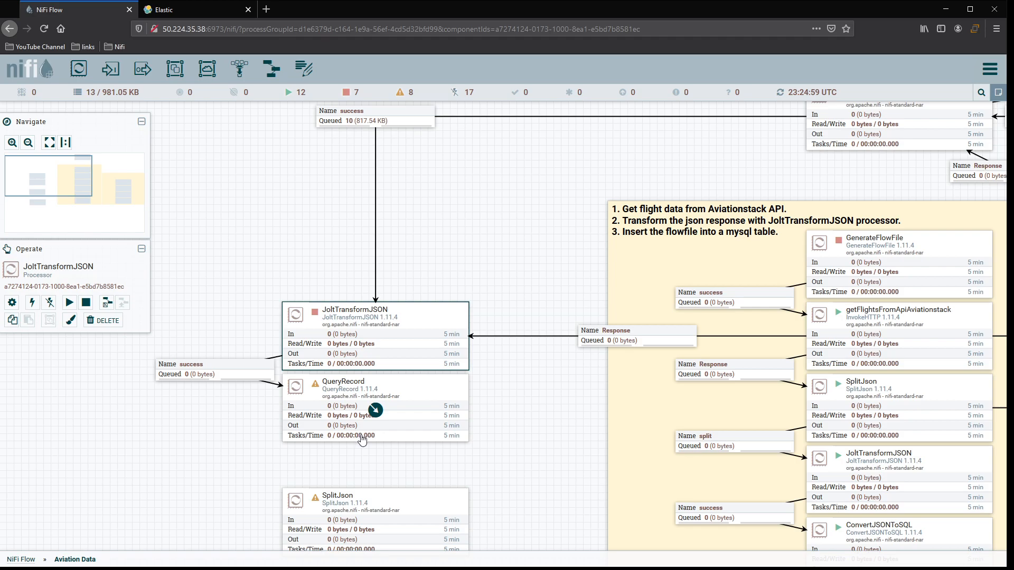
# Start the JoltTransformJSON above QueryRecord briefly, stop it again and refresh the canvas.
pyautogui.rightClick(407, 331)
pyautogui.click(422, 340)
pyautogui.rightClick(450, 247)
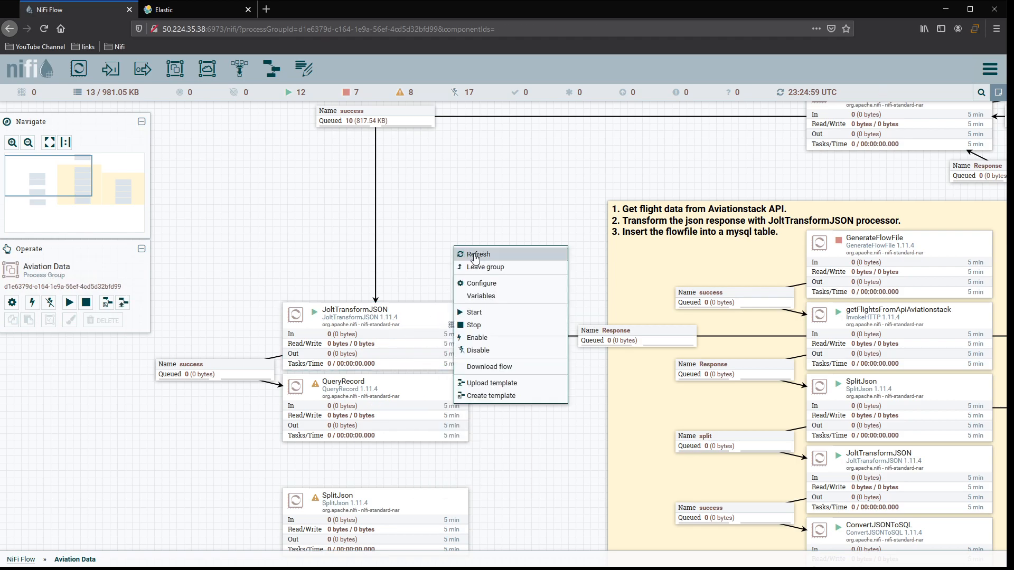
pyautogui.rightClick(434, 315)
pyautogui.click(450, 337)
pyautogui.rightClick(468, 200)
pyautogui.click(495, 209)
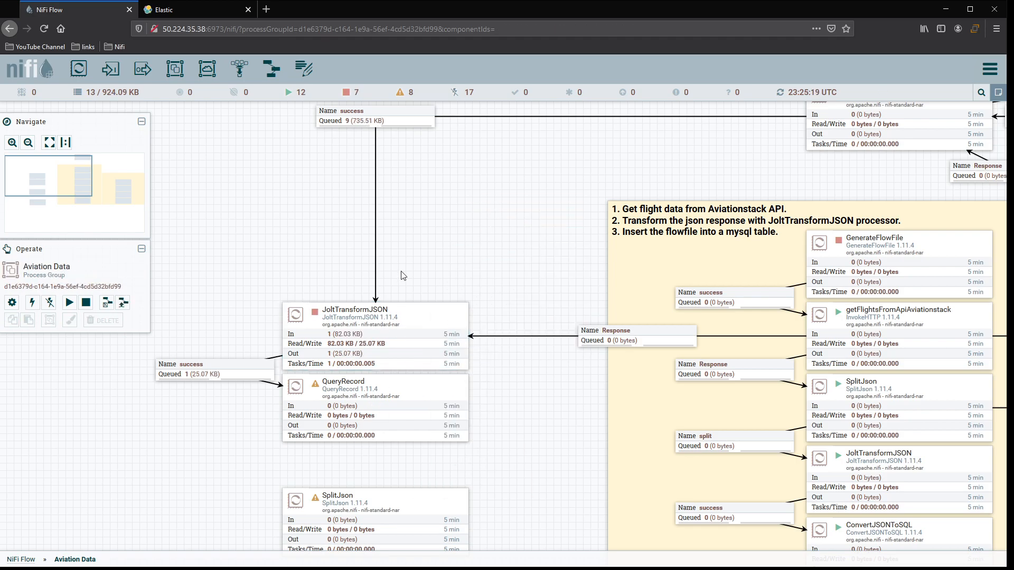
# In the QueryRecord processor's properties, set Include Zero Record FlowFiles to false.
pyautogui.moveTo(567, 461); pyautogui.dragTo(581, 333)
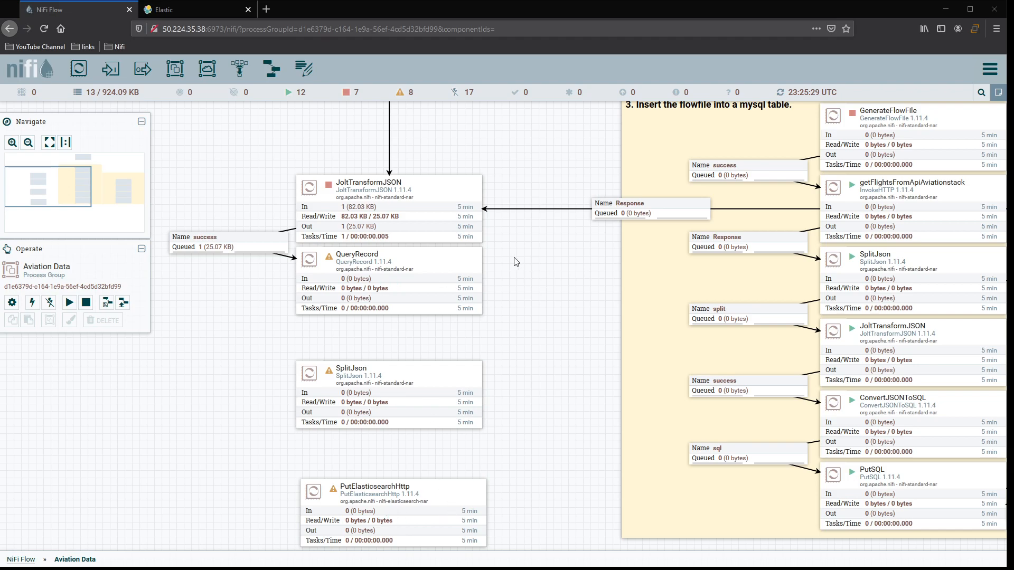
pyautogui.doubleClick(431, 269)
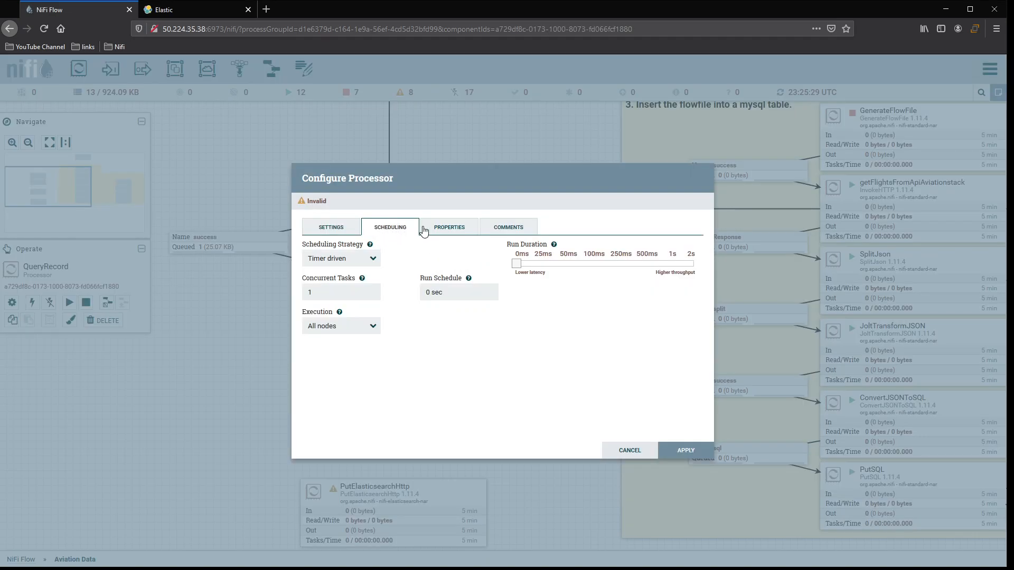
pyautogui.click(445, 227)
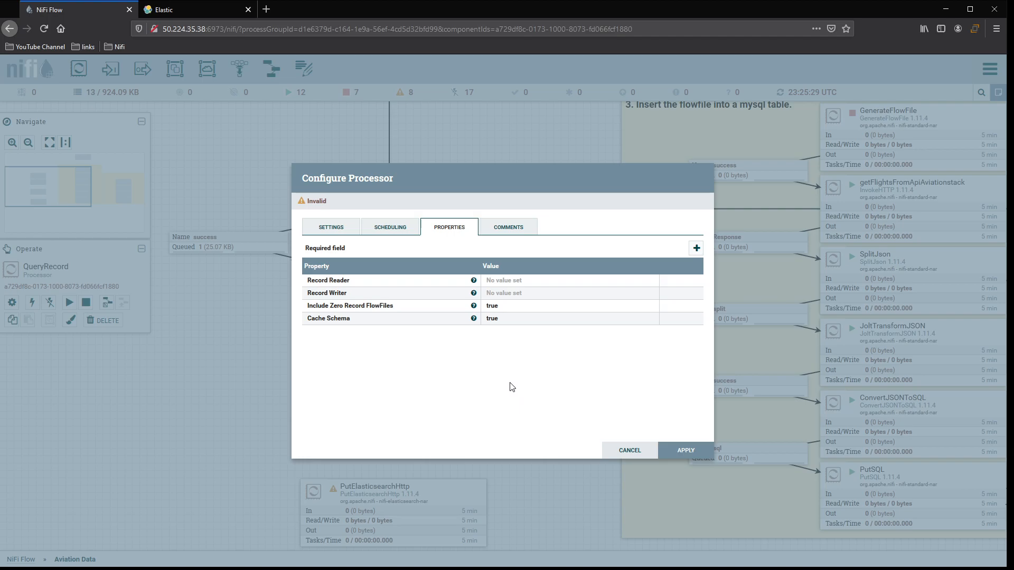
pyautogui.moveTo(474, 284)
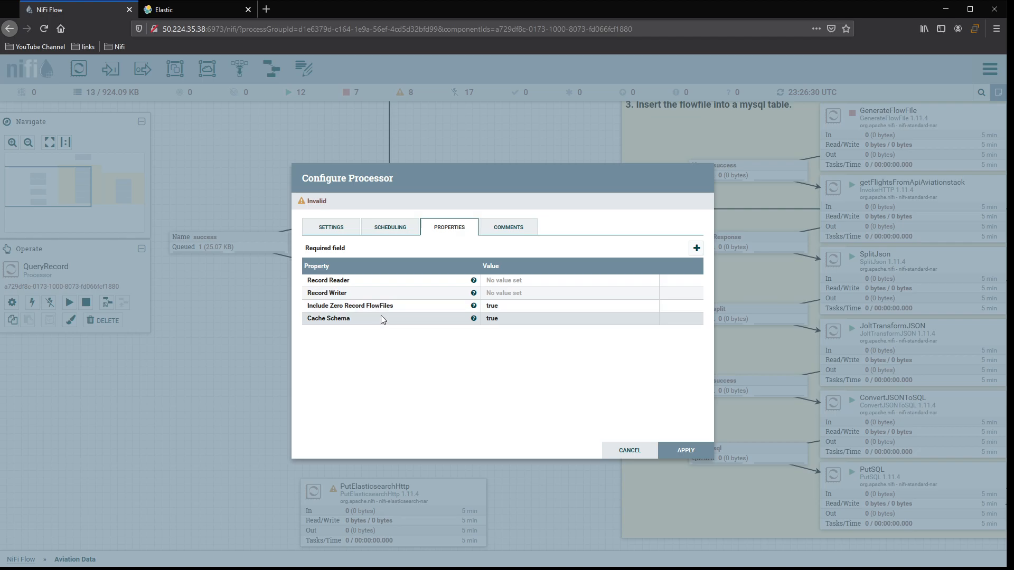
pyautogui.click(506, 309)
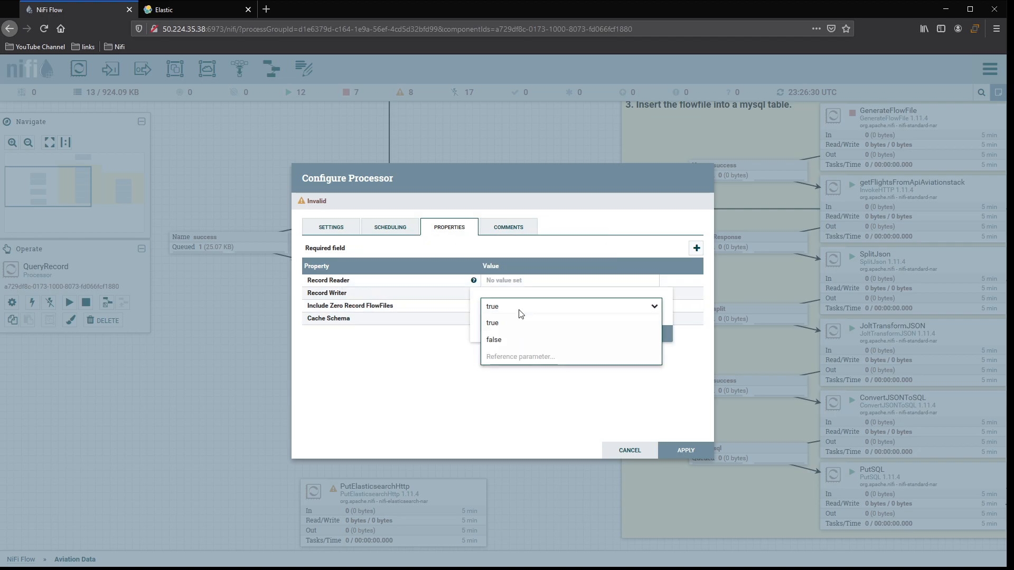
pyautogui.click(554, 343)
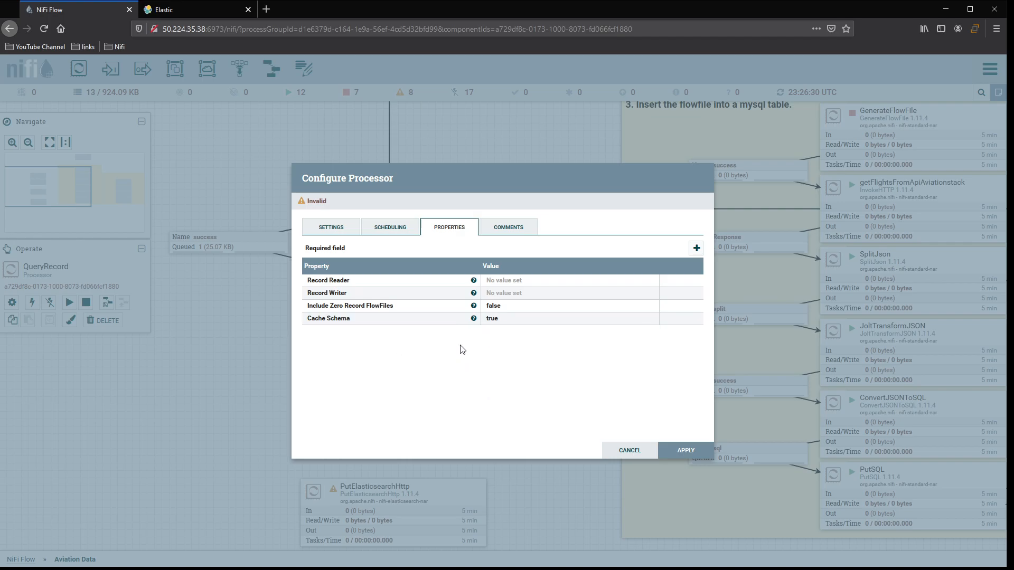
# Begin a new controller service for QueryRecord's Record Reader and choose JsonTreeReader 1.11.4 as its type.
pyautogui.click(535, 284)
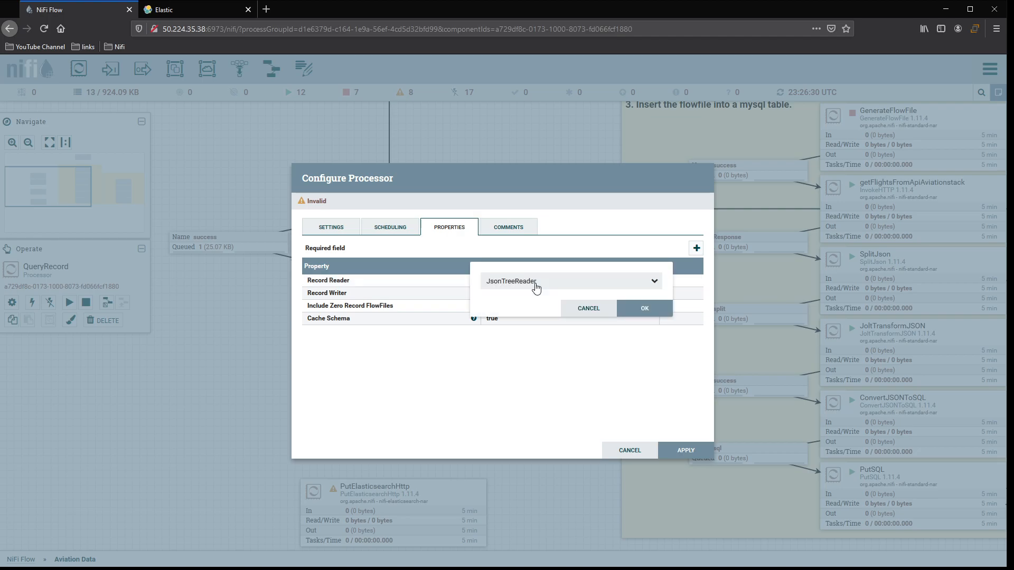
pyautogui.click(543, 285)
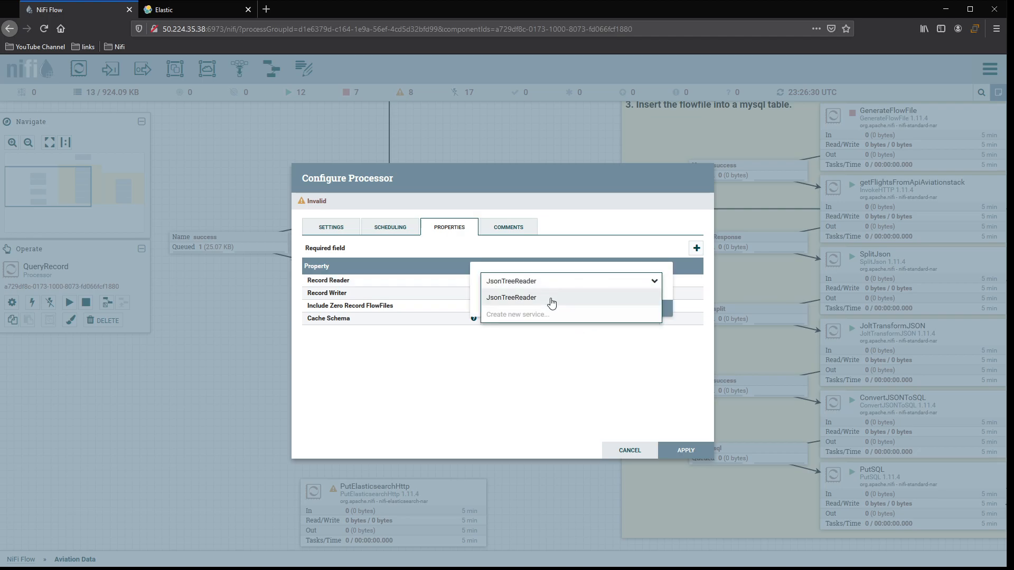
pyautogui.click(549, 299)
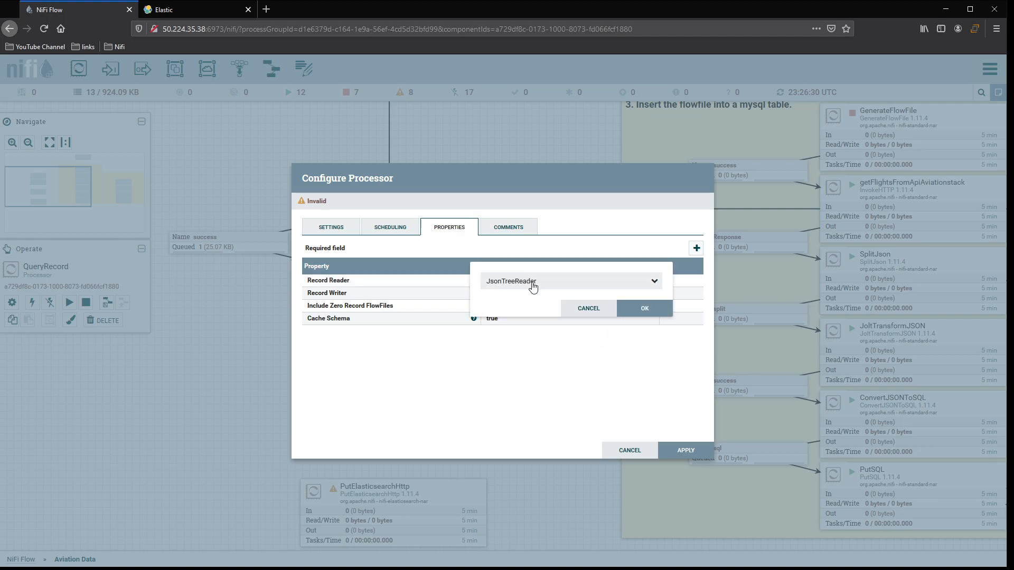
pyautogui.click(550, 289)
pyautogui.click(529, 318)
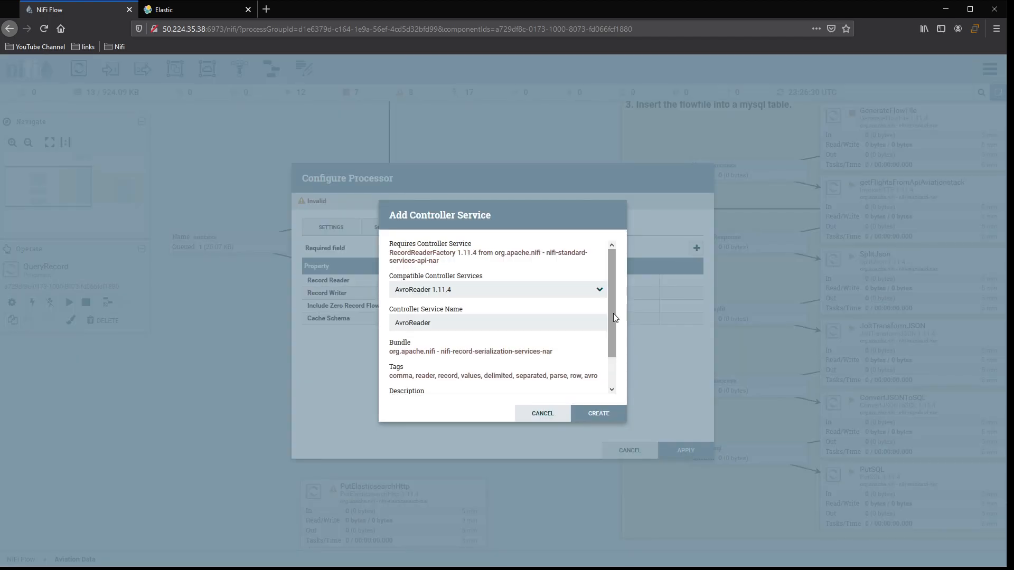
pyautogui.click(474, 290)
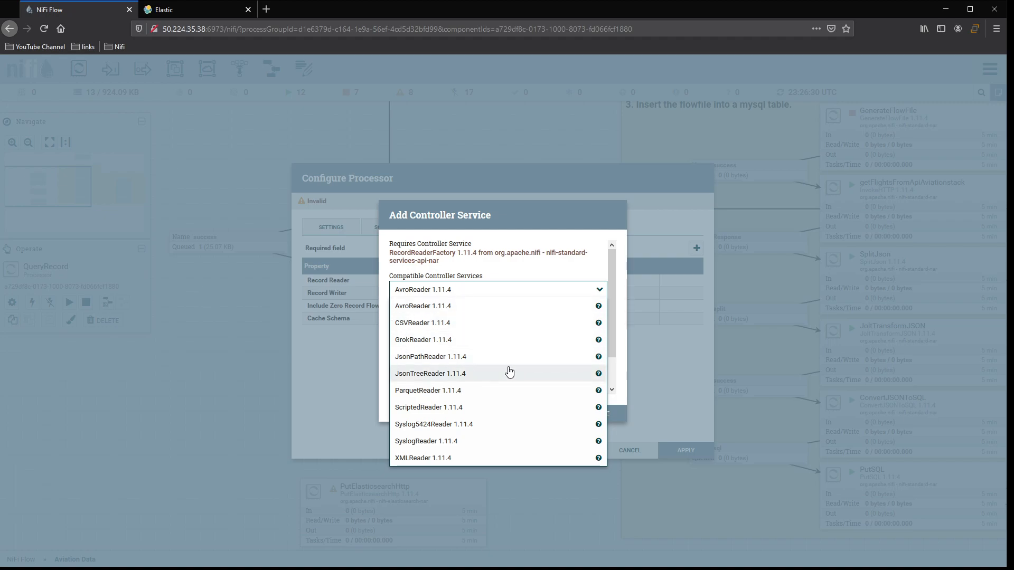
pyautogui.moveTo(599, 358)
pyautogui.click(592, 215)
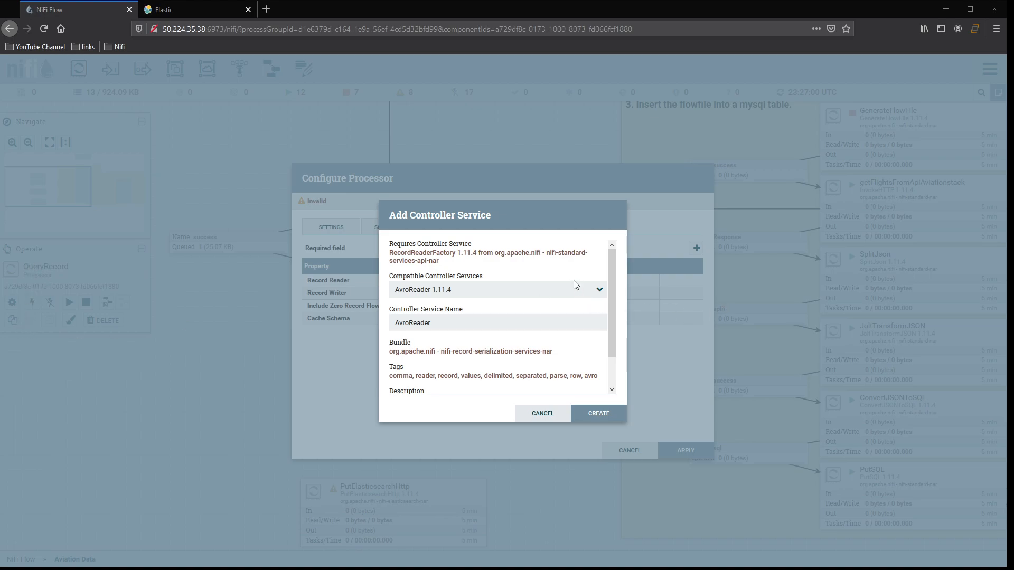
pyautogui.click(552, 290)
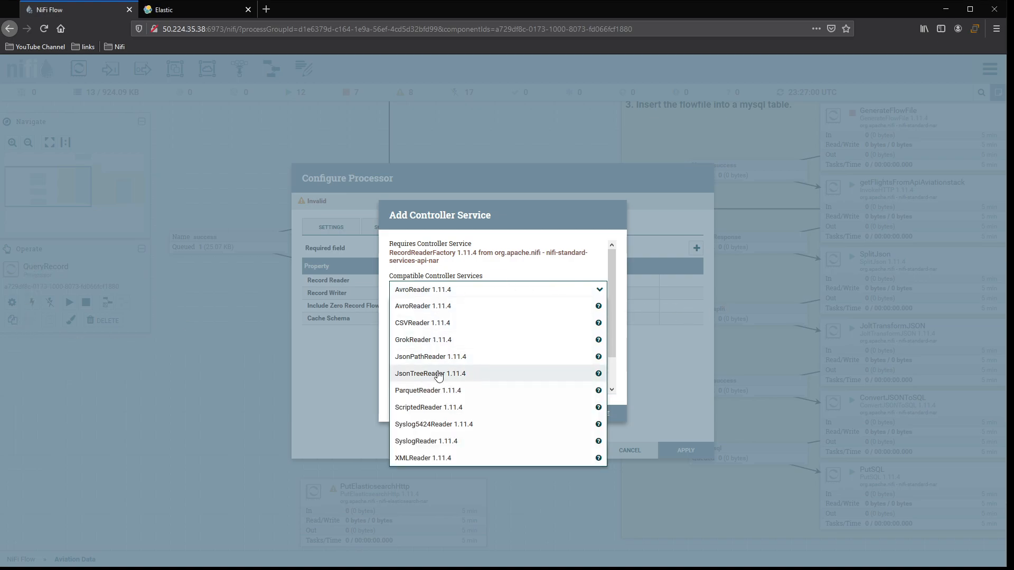
pyautogui.click(469, 374)
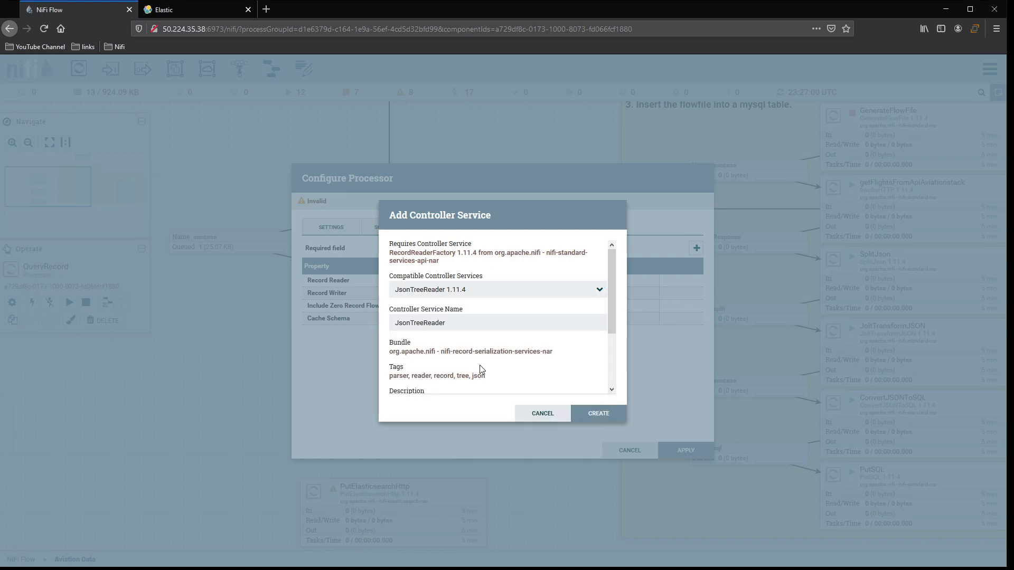
# Name the new reader service AdJsonTreeReader and create it as the Record Reader.
pyautogui.click(397, 326)
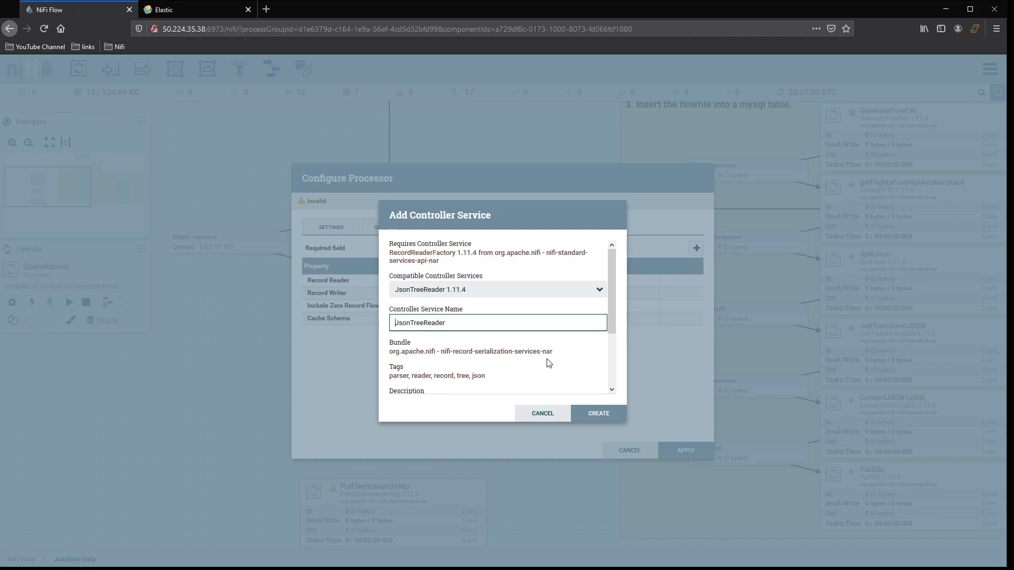
pyautogui.write('AD-')
pyautogui.press('BackSpace')
pyautogui.press('BackSpace')
pyautogui.write('d')
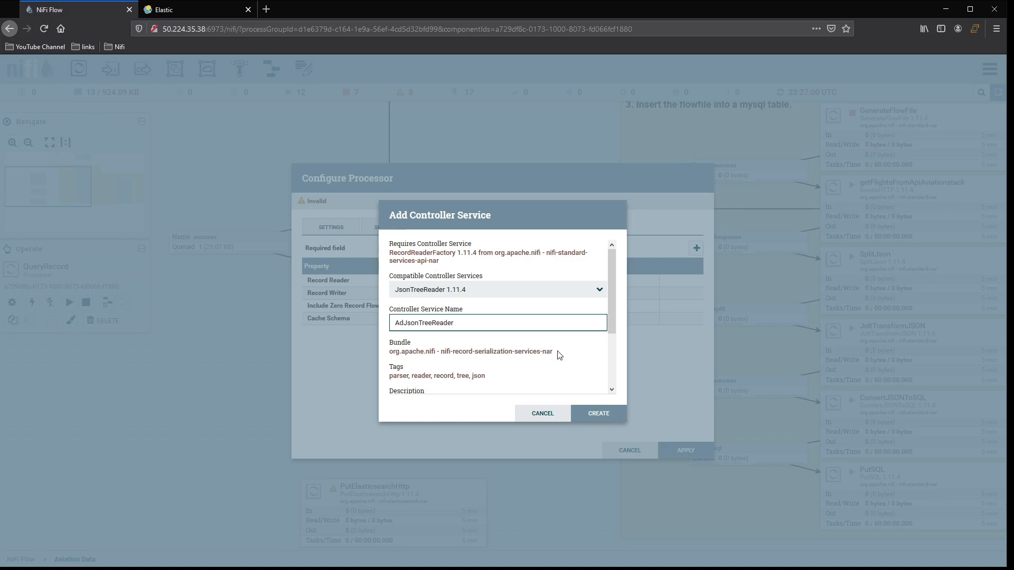
pyautogui.click(596, 413)
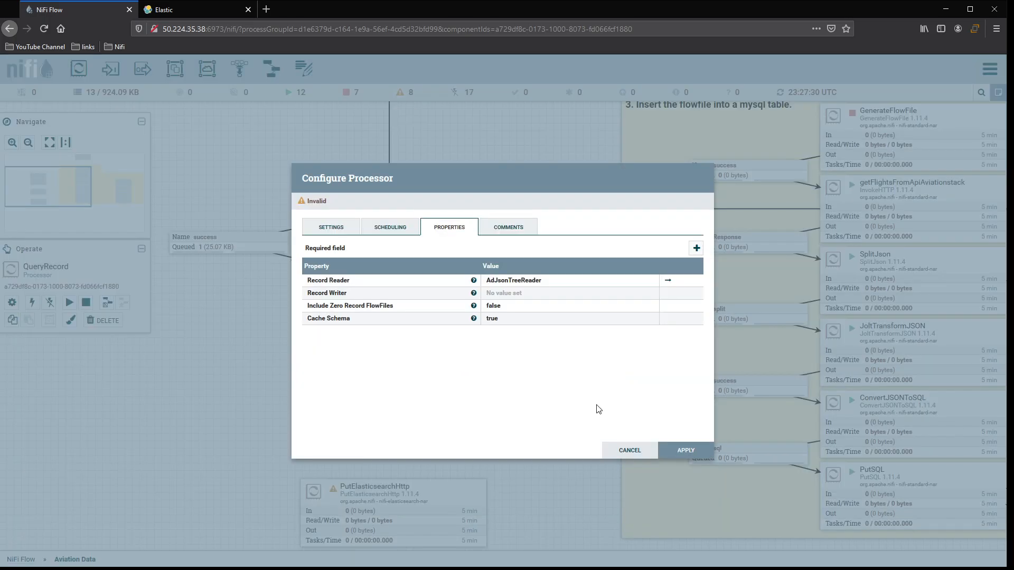
# Create an AvroRecordSetWriter 1.11.4 service named AdAvroRecordSetWriter for QueryRecord's Record Writer.
pyautogui.click(561, 294)
pyautogui.click(561, 297)
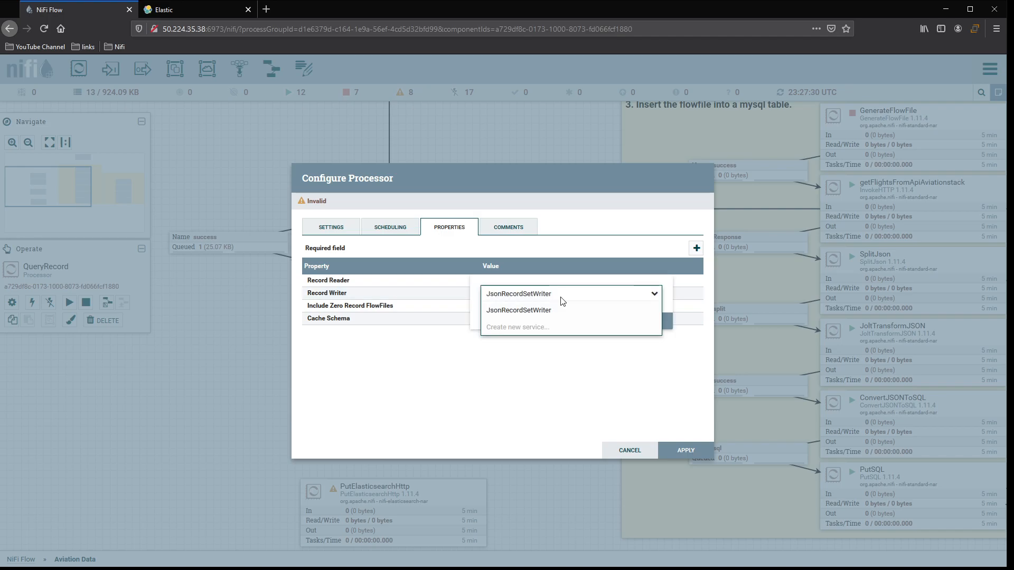
pyautogui.click(564, 326)
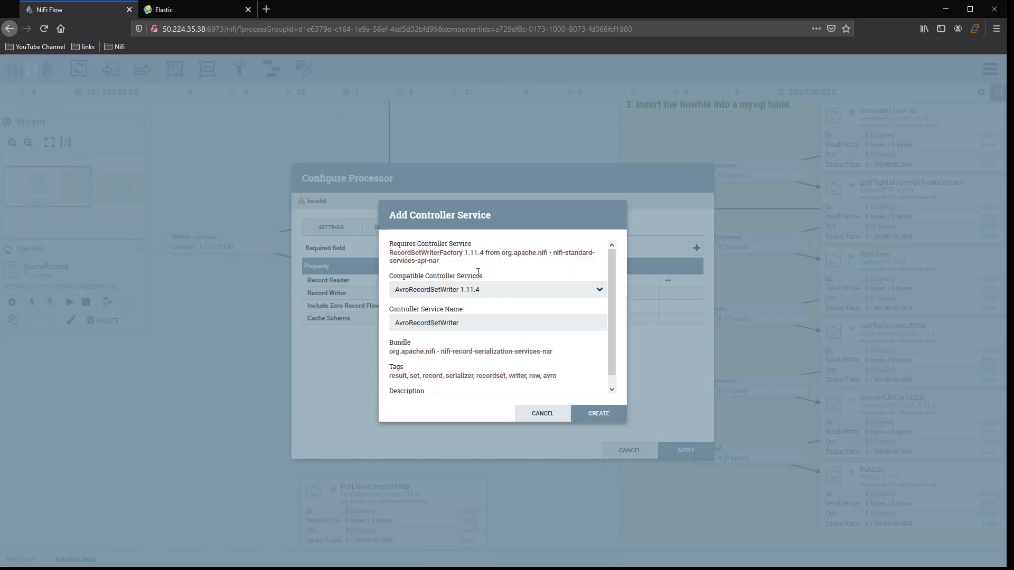
pyautogui.click(397, 324)
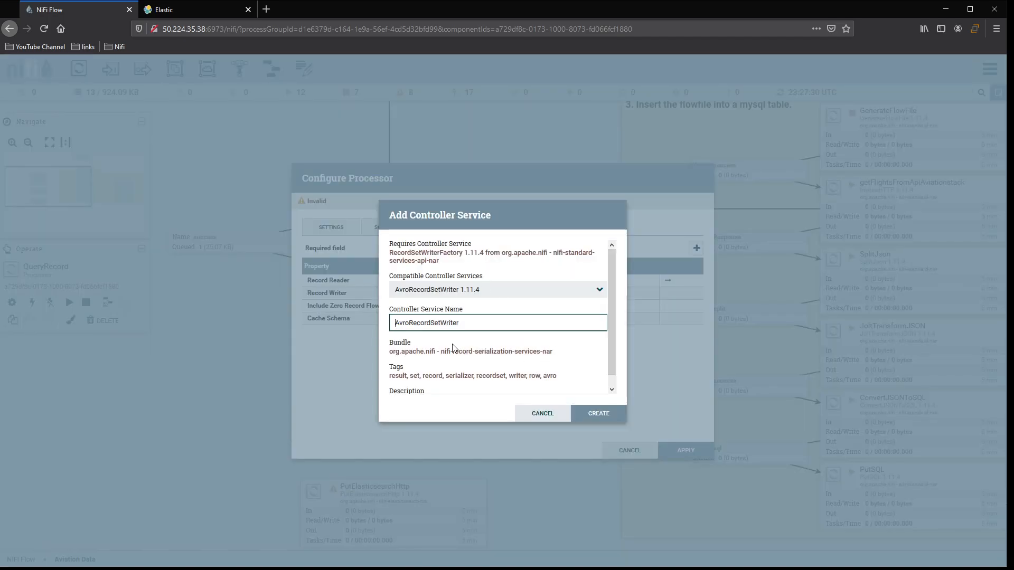
pyautogui.write('Ad')
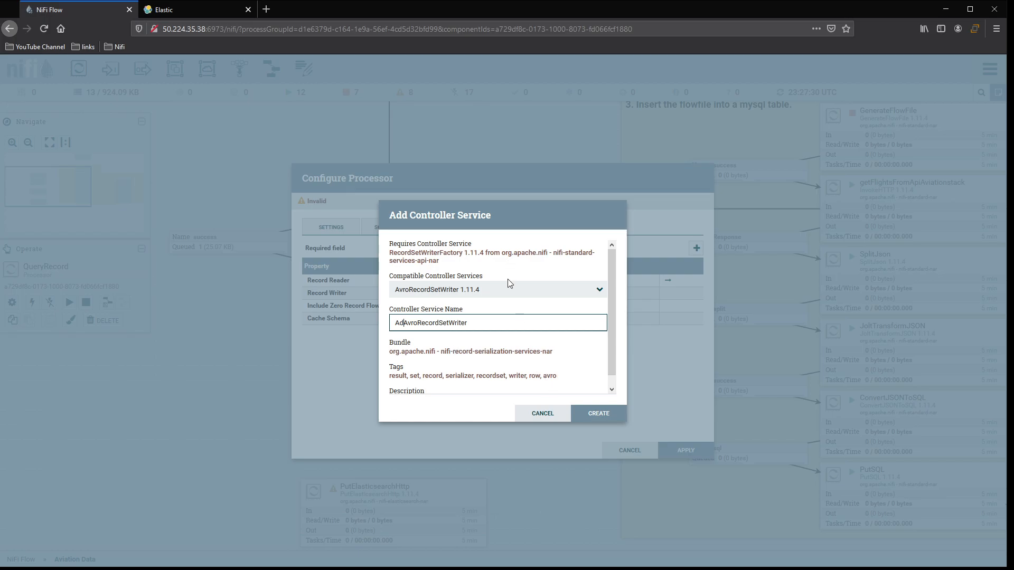
pyautogui.click(612, 413)
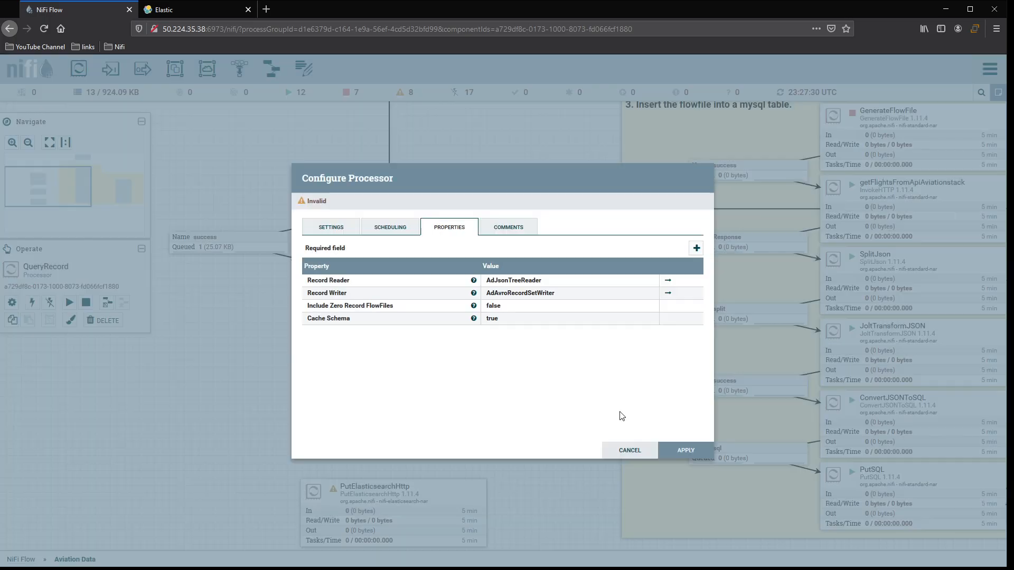
# Apply the QueryRecord configuration, reopen it and go to the Record Reader's entry in the Aviation Data controller services.
pyautogui.click(681, 452)
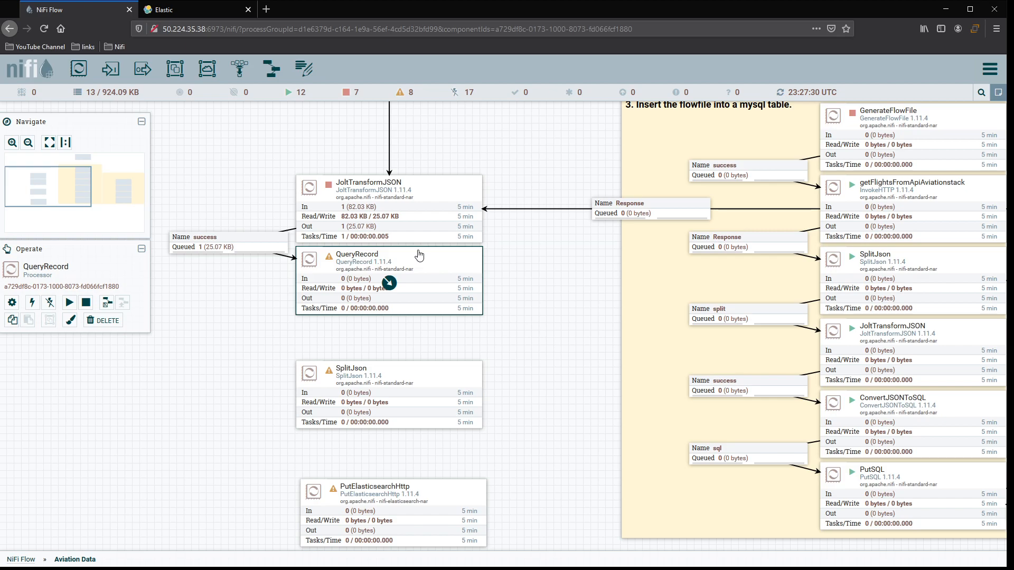
pyautogui.doubleClick(436, 264)
pyautogui.click(668, 283)
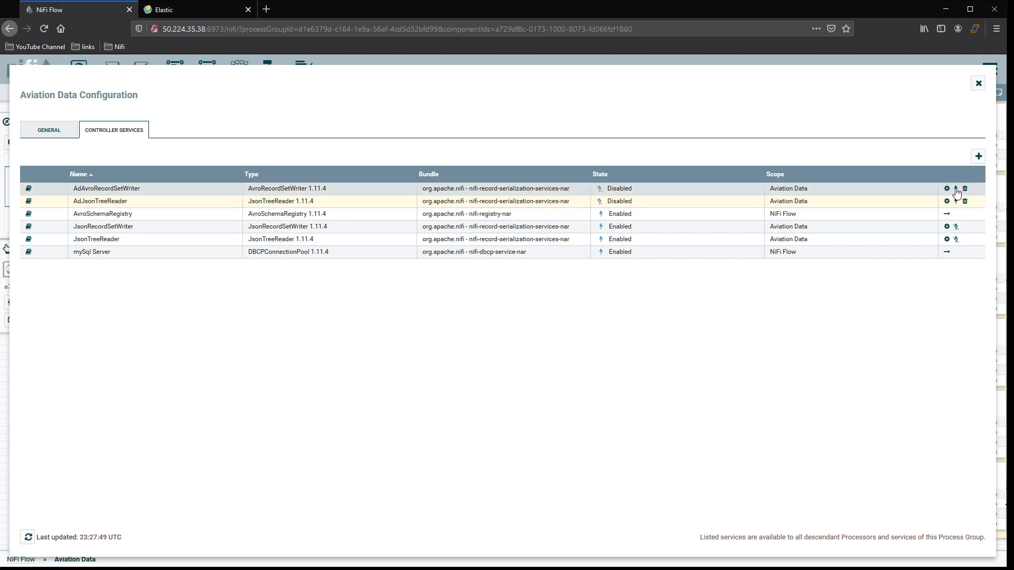
pyautogui.click(956, 240)
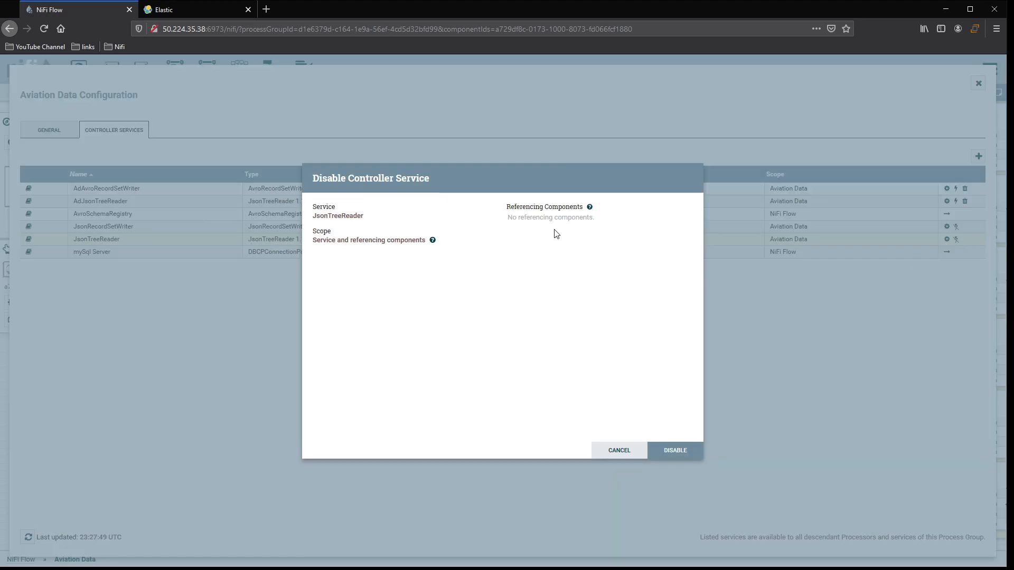
pyautogui.click(631, 452)
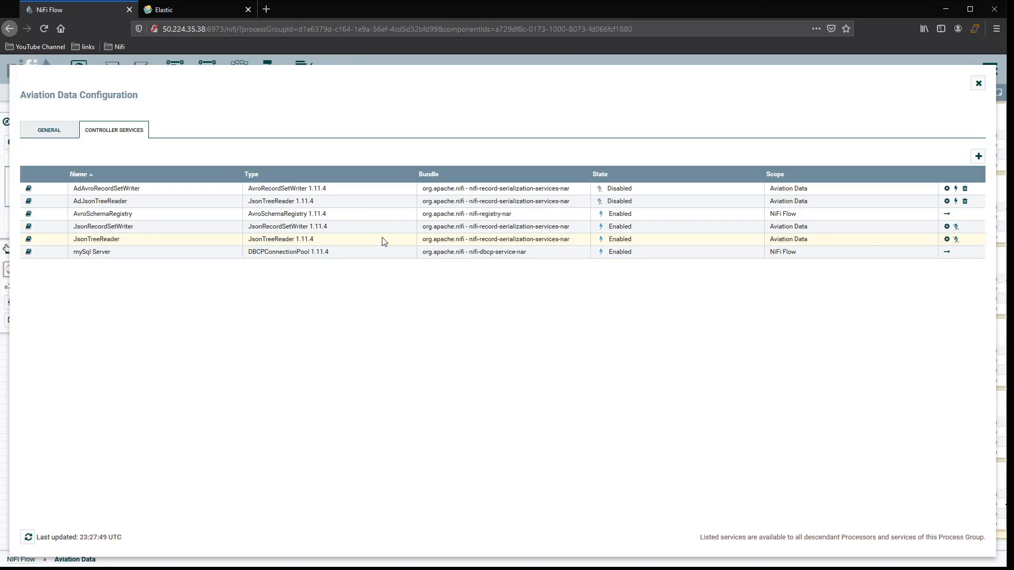
pyautogui.click(955, 201)
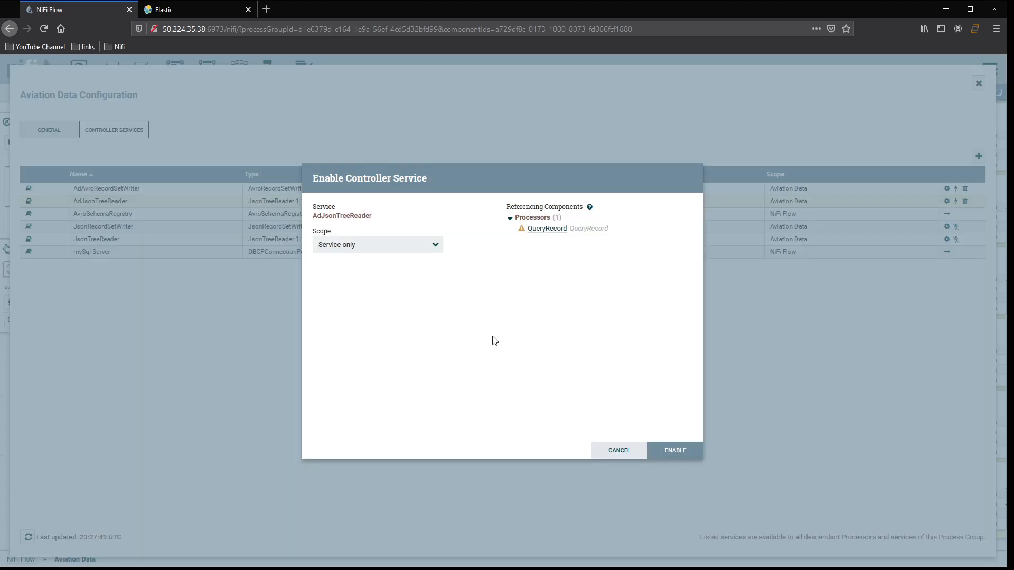
pyautogui.click(618, 453)
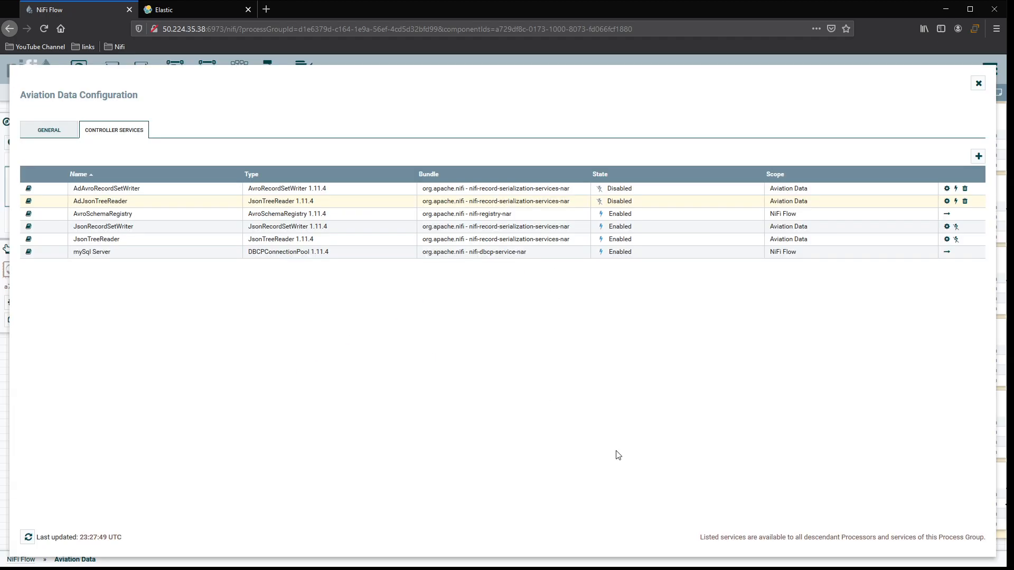
# Review the AdJsonTreeReader properties, apply them with Infer Schema kept, and enable the service with scope Service only.
pyautogui.click(946, 201)
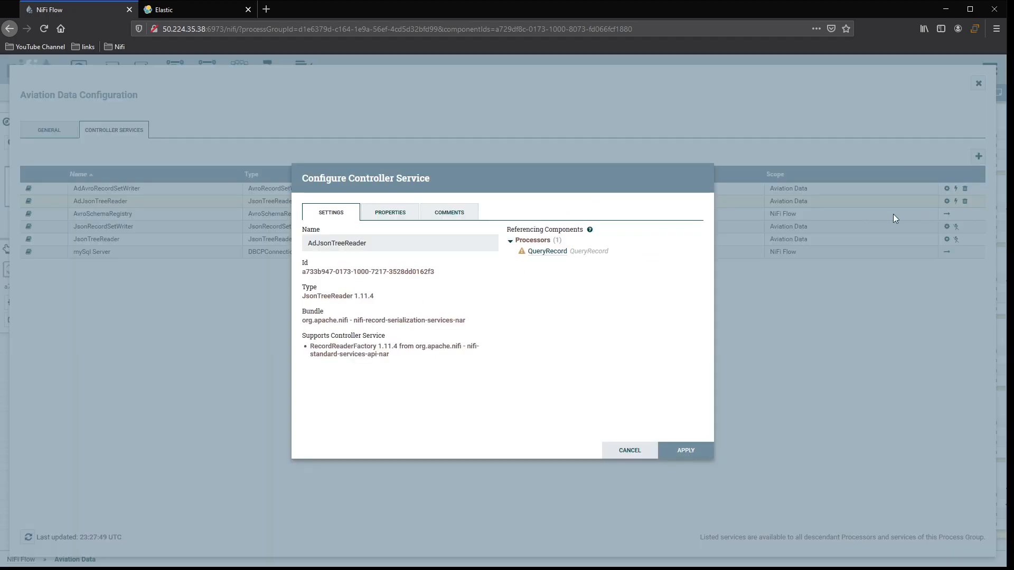
pyautogui.click(393, 212)
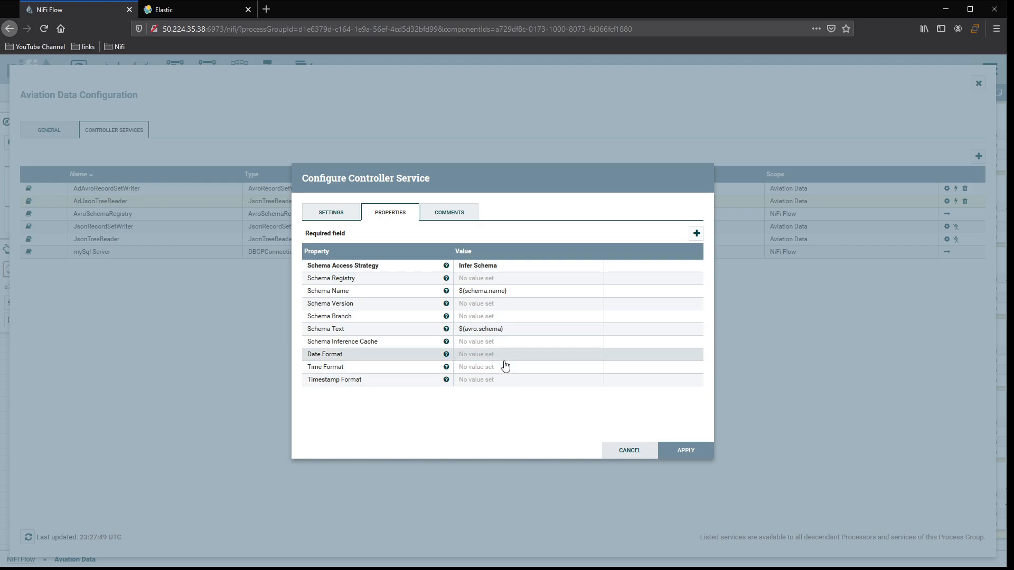
pyautogui.click(689, 451)
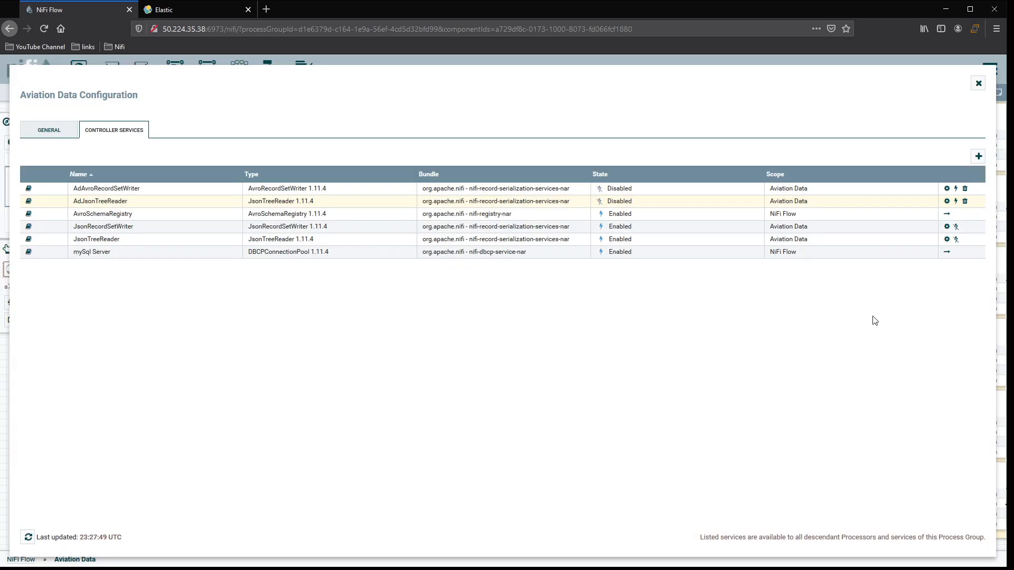
pyautogui.click(955, 202)
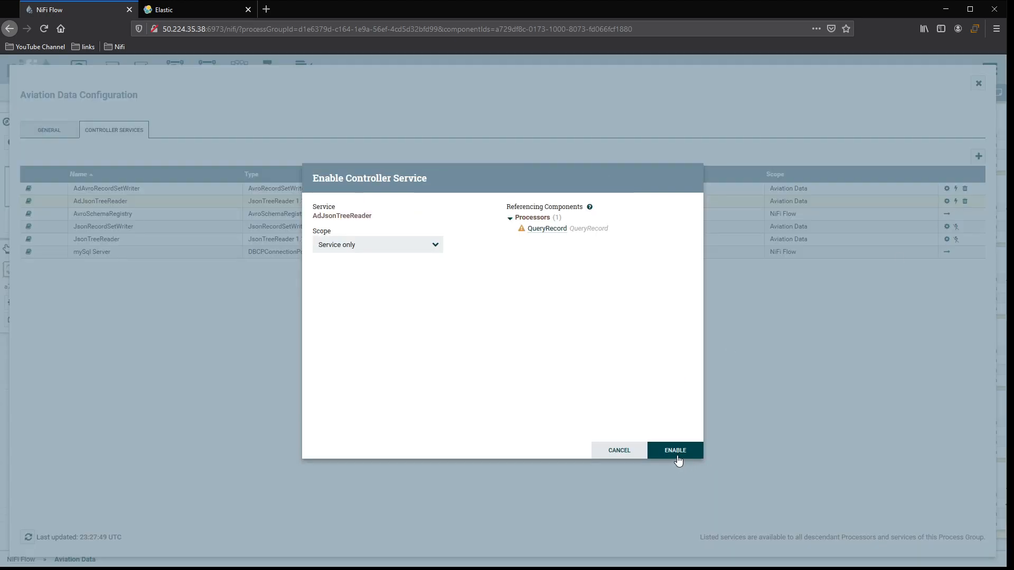
pyautogui.click(675, 450)
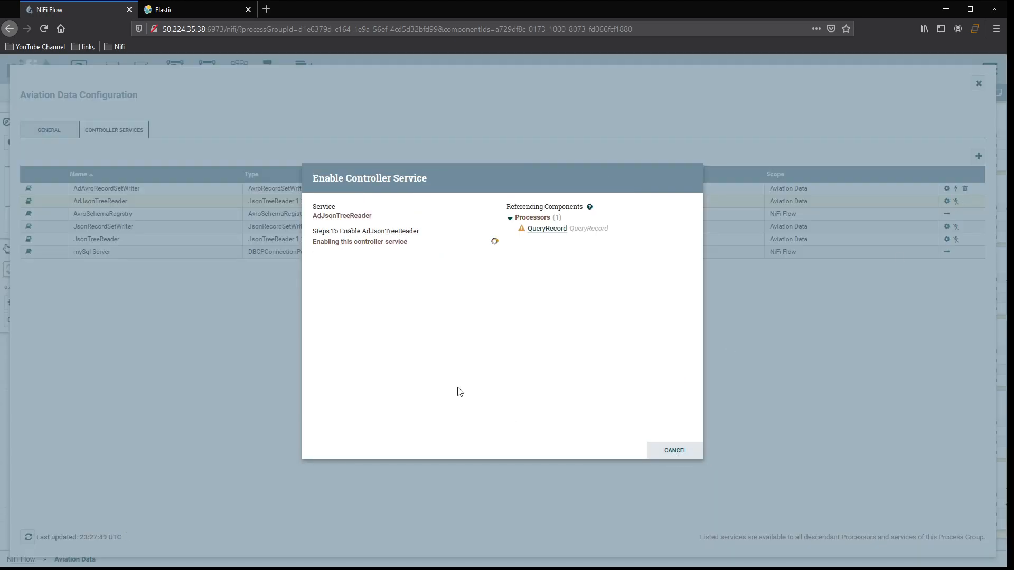
pyautogui.click(674, 450)
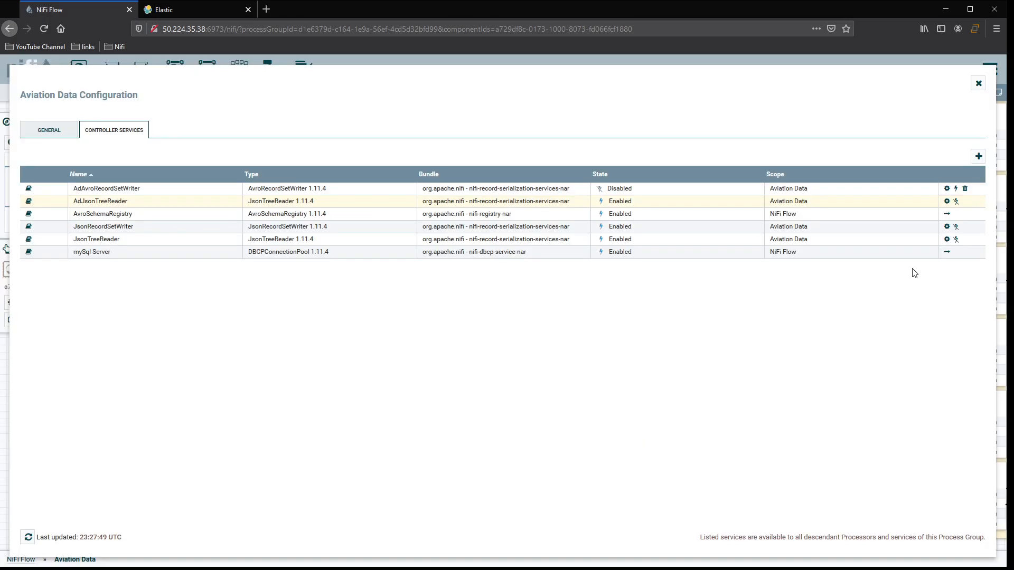
# Delete the AdAvroRecordSetWriter controller service and confirm the deletion.
pyautogui.click(965, 188)
pyautogui.click(579, 371)
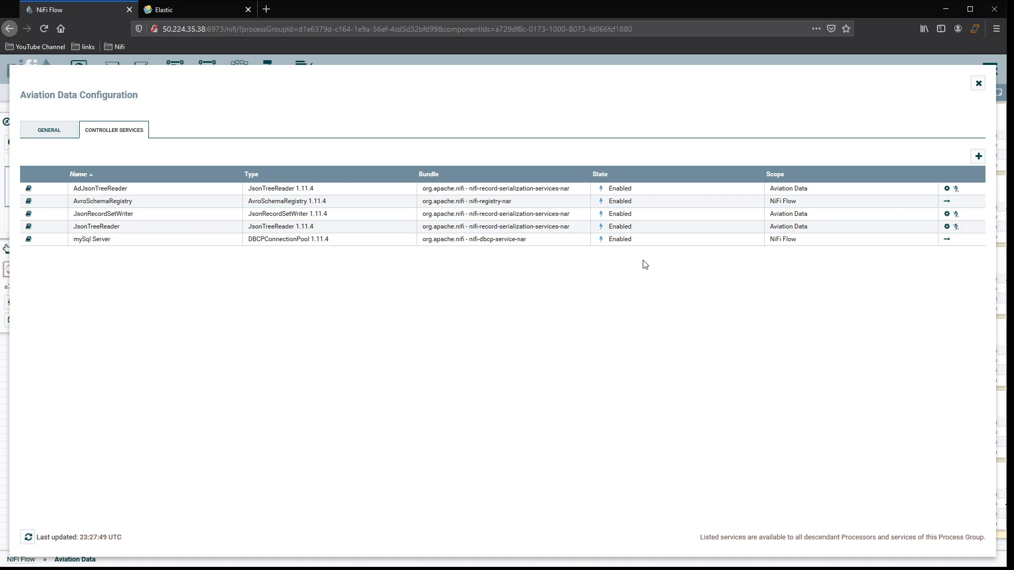
# Add a JsonRecordSetWriter 1.11.4 controller service, name it AdJsonRecordSetWriter and apply it with its default properties.
pyautogui.click(977, 156)
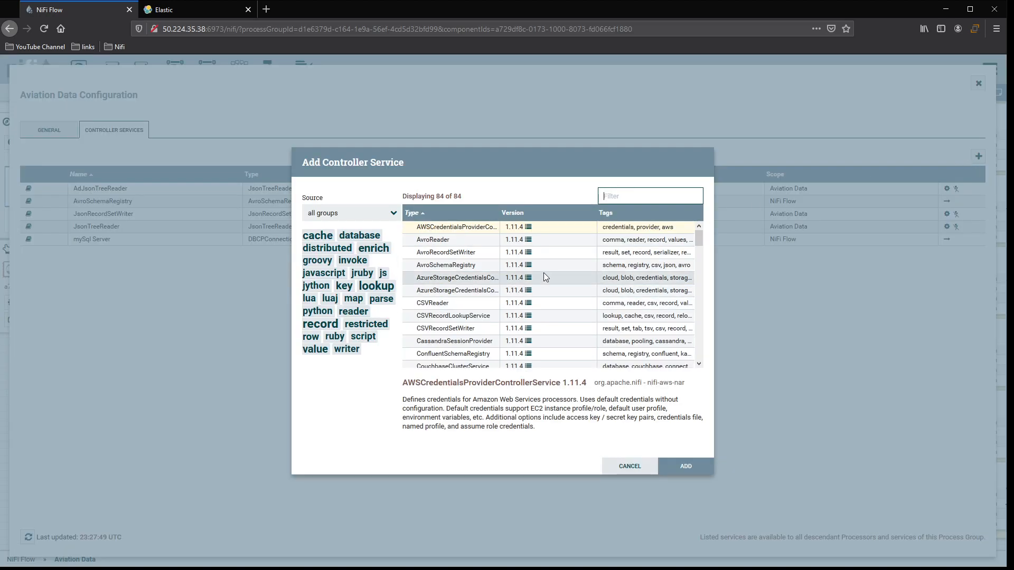
pyautogui.write('json')
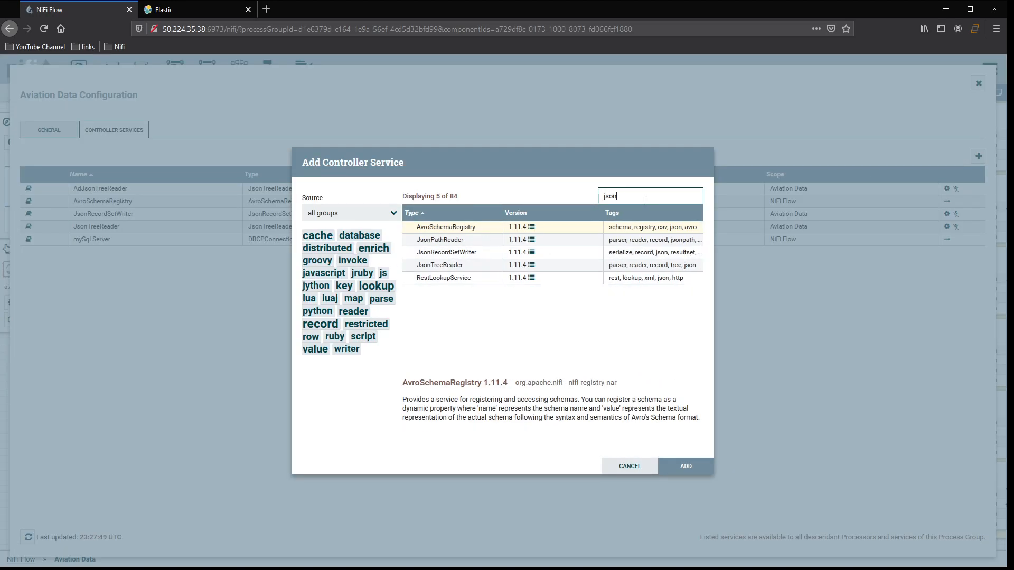
pyautogui.doubleClick(476, 253)
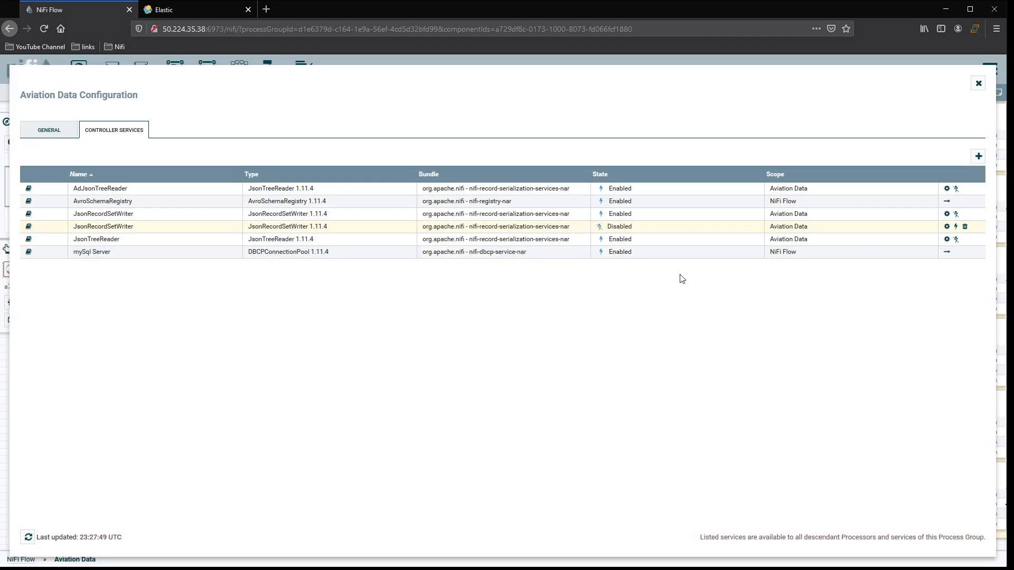
pyautogui.click(946, 226)
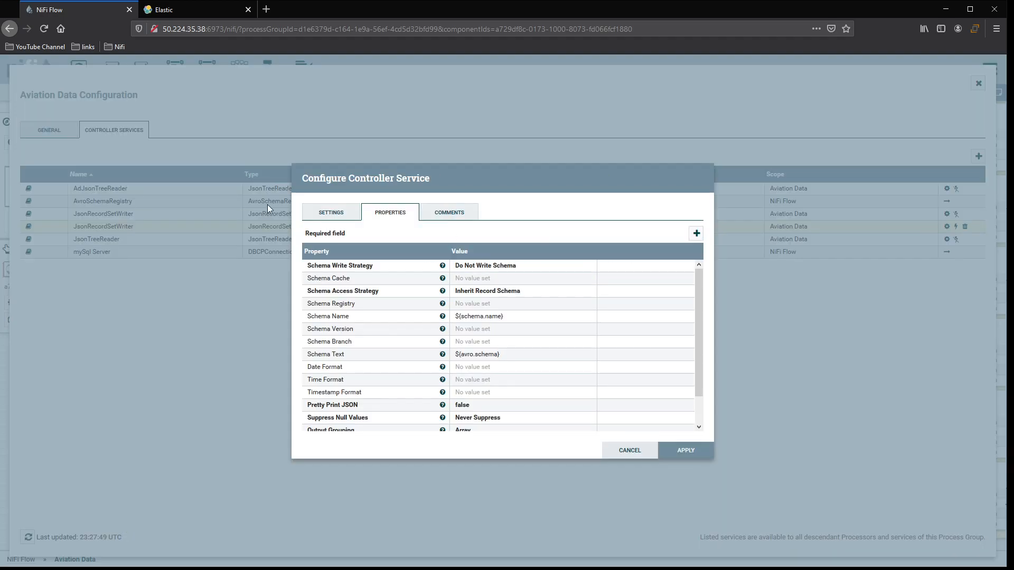
pyautogui.click(331, 217)
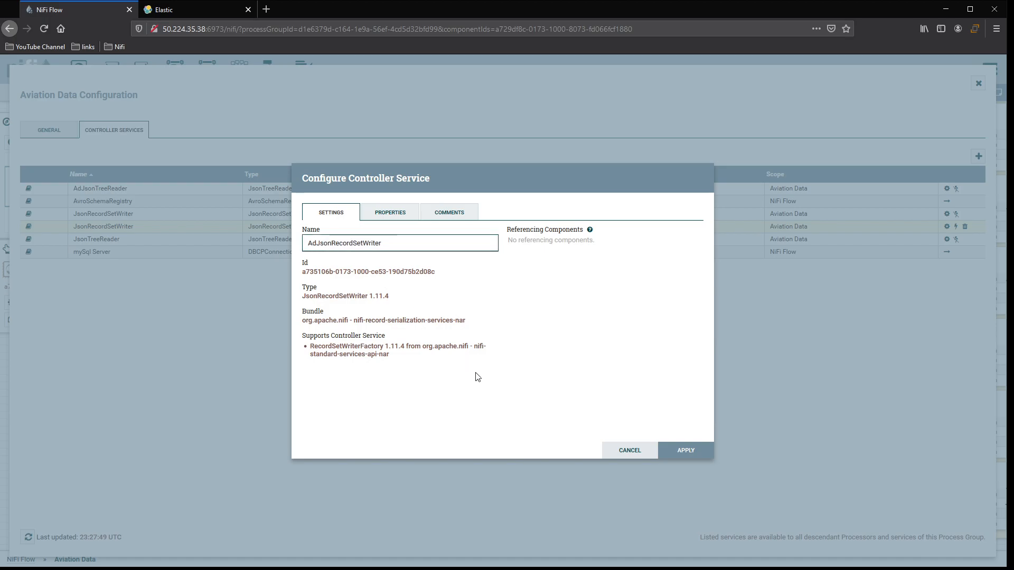
pyautogui.click(402, 219)
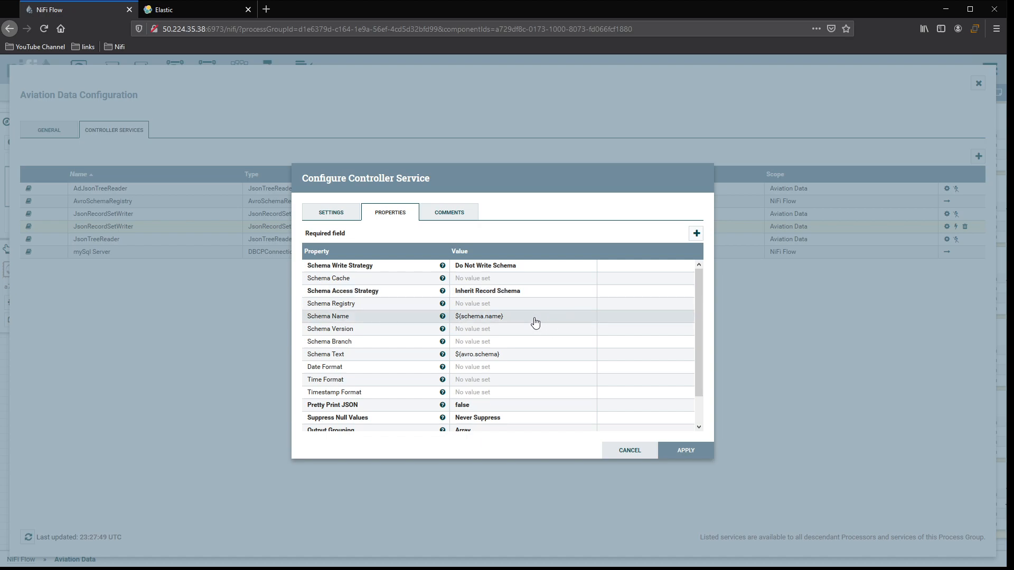
pyautogui.scroll(-1, 544, 333)
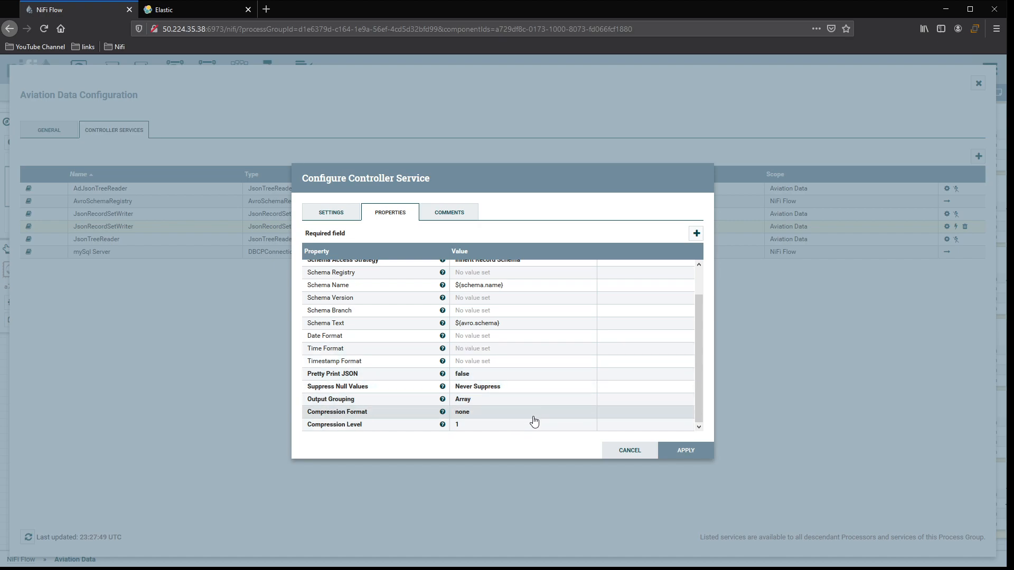
pyautogui.click(682, 450)
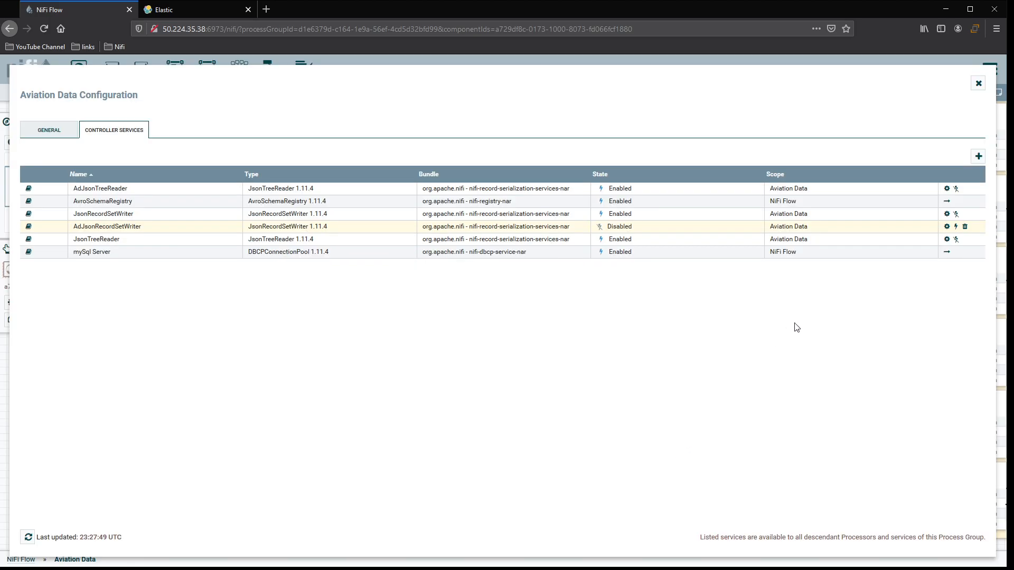
# Enable the AdJsonRecordSetWriter controller service and close the Aviation Data configuration.
pyautogui.click(956, 227)
pyautogui.click(655, 447)
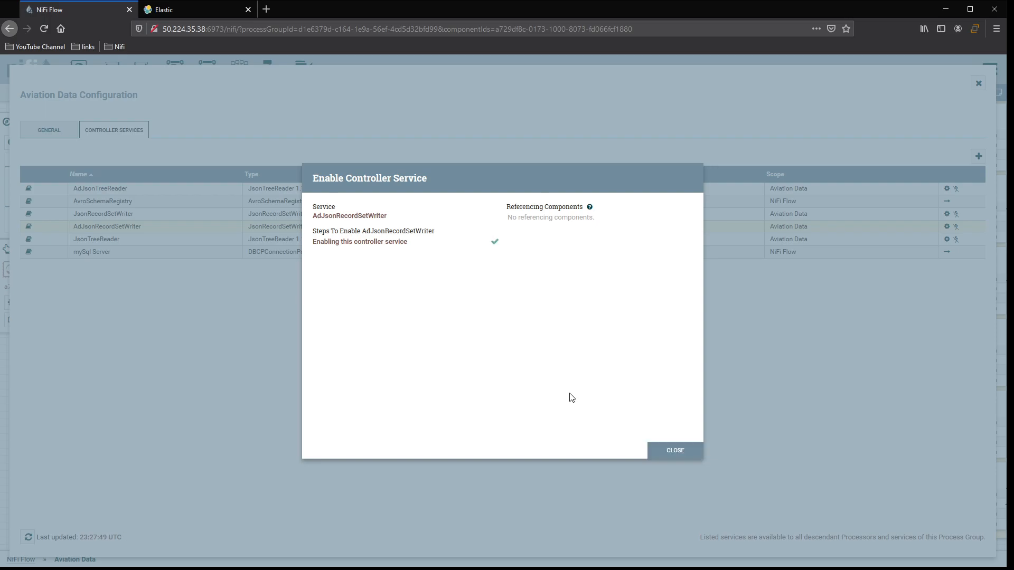
pyautogui.click(681, 449)
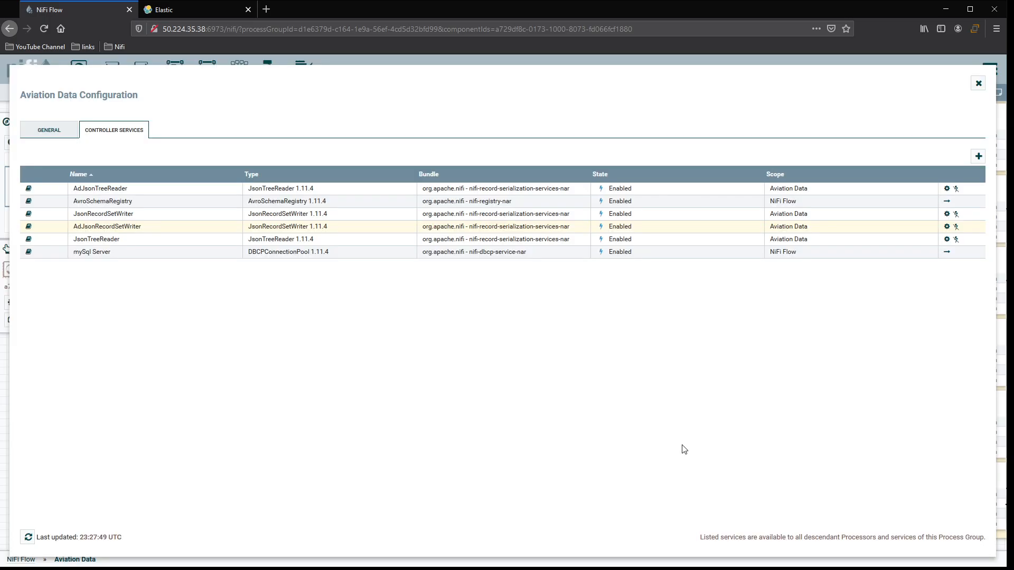
pyautogui.click(978, 84)
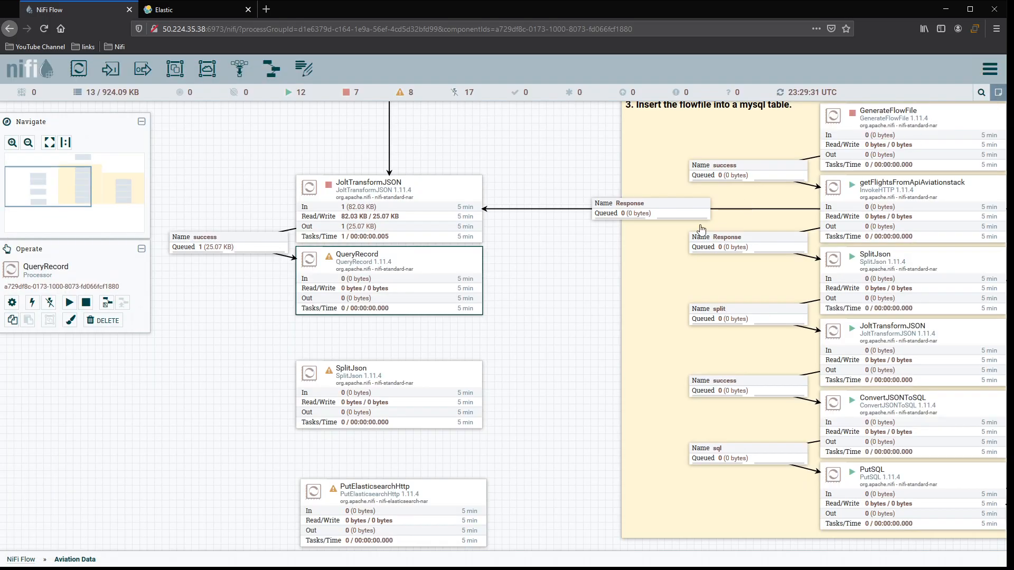
# Set QueryRecord's Record Writer to AdJsonRecordSetWriter and apply the processor configuration.
pyautogui.moveTo(329, 260)
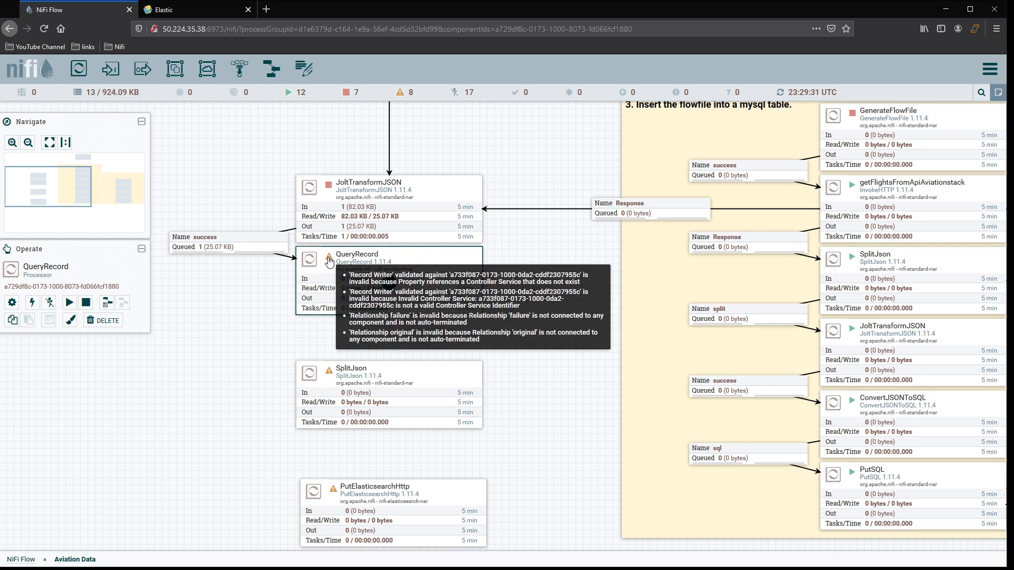
pyautogui.doubleClick(436, 267)
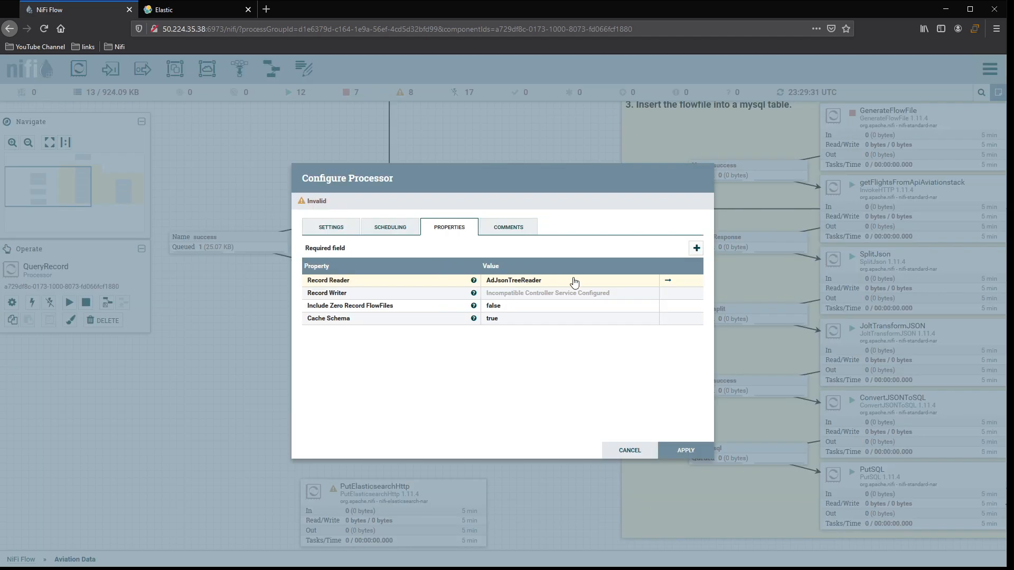
pyautogui.click(587, 293)
pyautogui.click(577, 294)
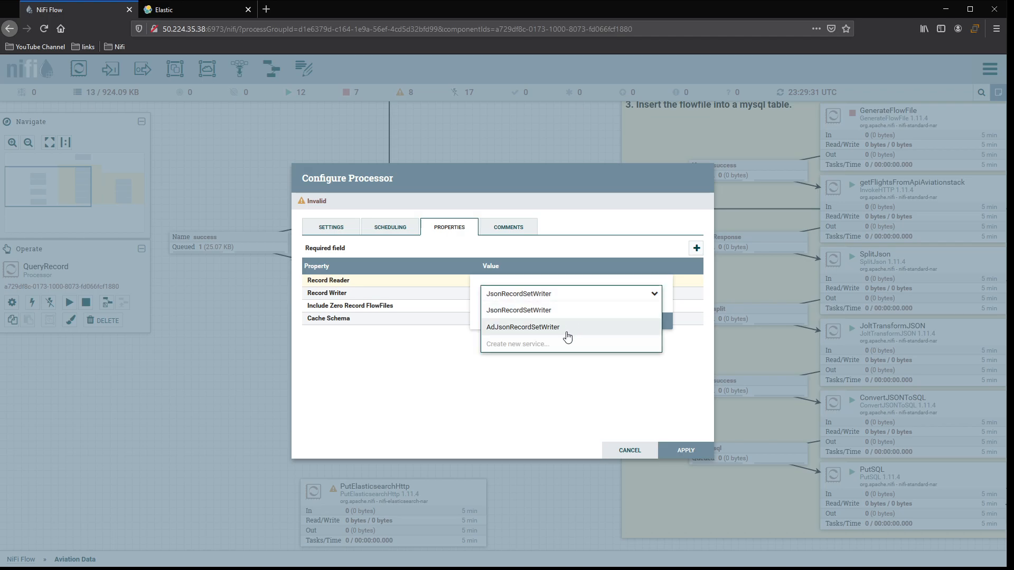
pyautogui.click(566, 332)
pyautogui.click(649, 321)
pyautogui.click(679, 451)
# Set QueryRecord to automatically terminate its original and failure relationships.
pyautogui.moveTo(330, 263)
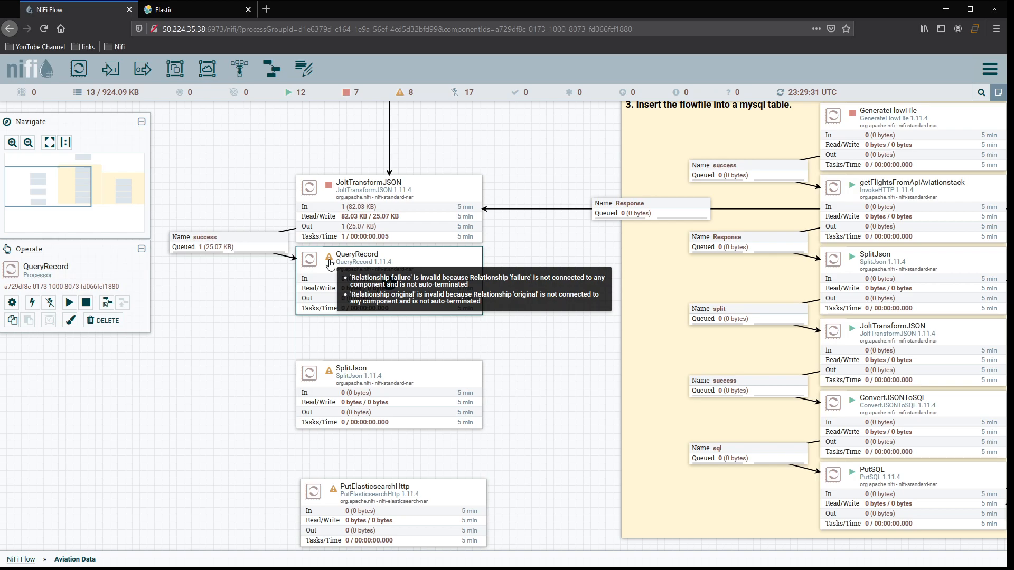
pyautogui.doubleClick(444, 259)
pyautogui.click(337, 229)
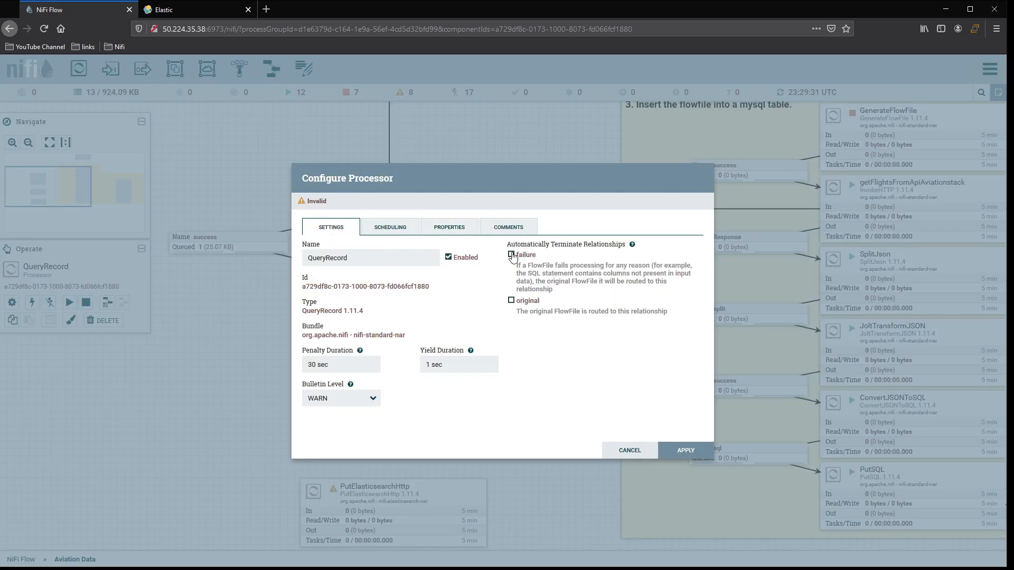
pyautogui.click(530, 302)
pyautogui.click(527, 255)
# Add a QueryRecord property named query: select ${now():toNumber()} as insertTimestamp, depAirport, arrAirport, airlineName, flightNumber, altitude, speedHorizontal from FLOWFILE.
pyautogui.click(448, 228)
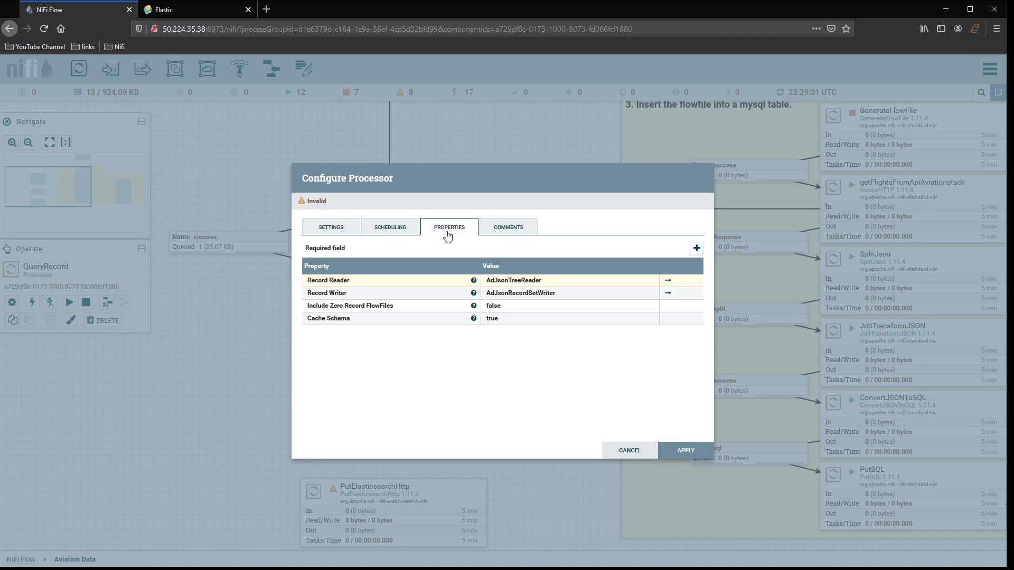
pyautogui.click(697, 247)
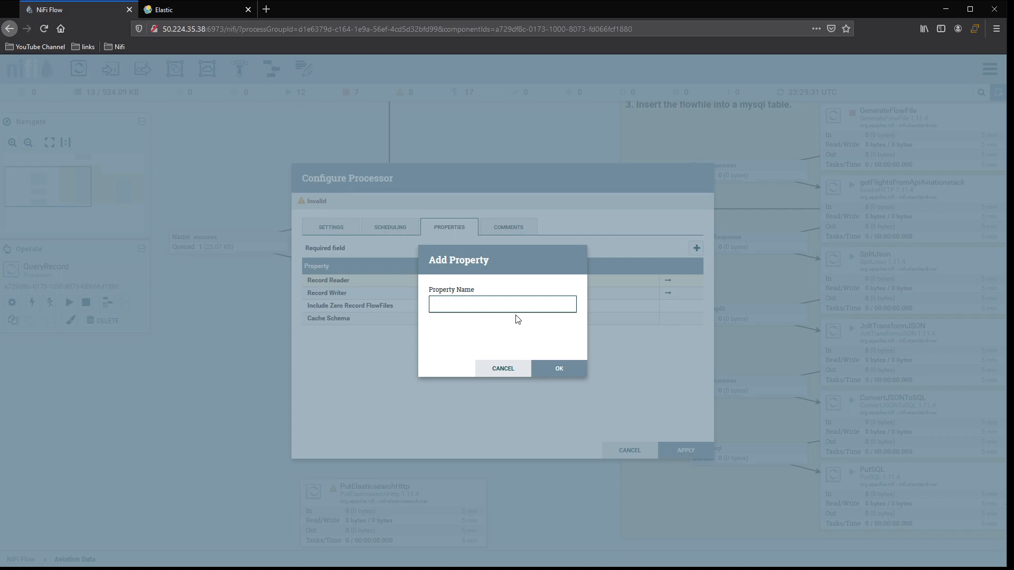
pyautogui.press('Return')
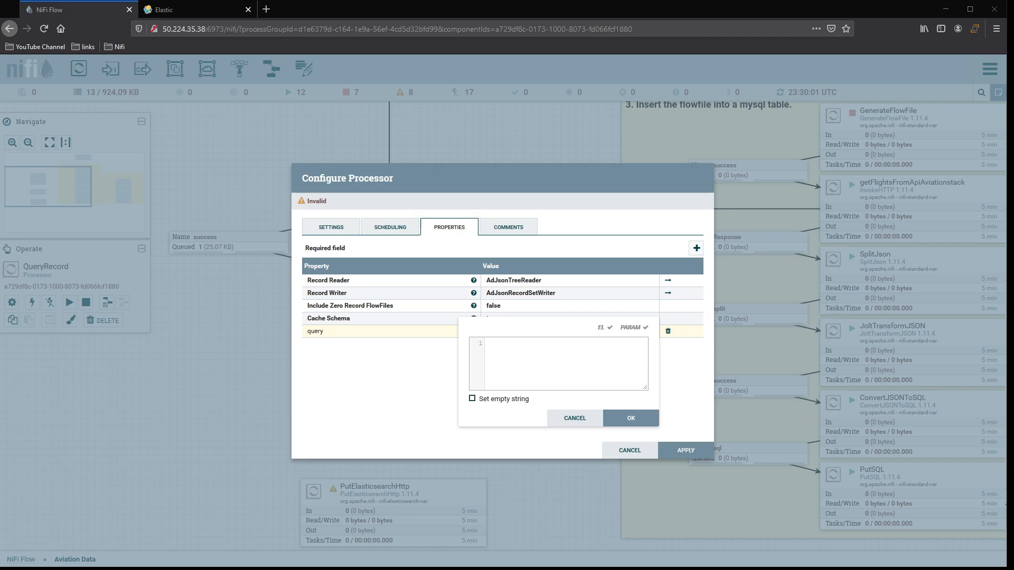
pyautogui.moveTo(496, 326); pyautogui.dragTo(253, 195)
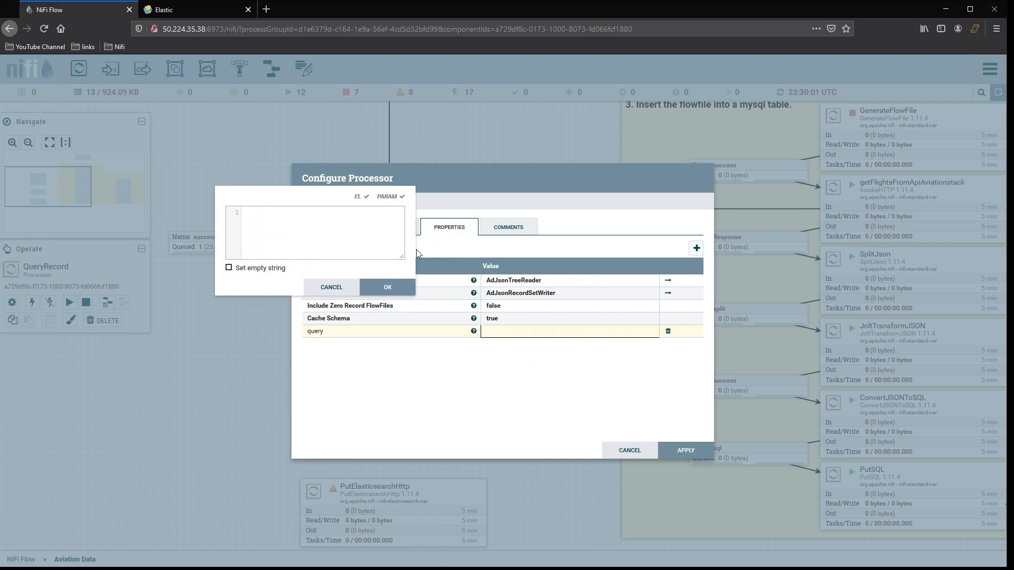
pyautogui.moveTo(402, 256); pyautogui.dragTo(652, 413)
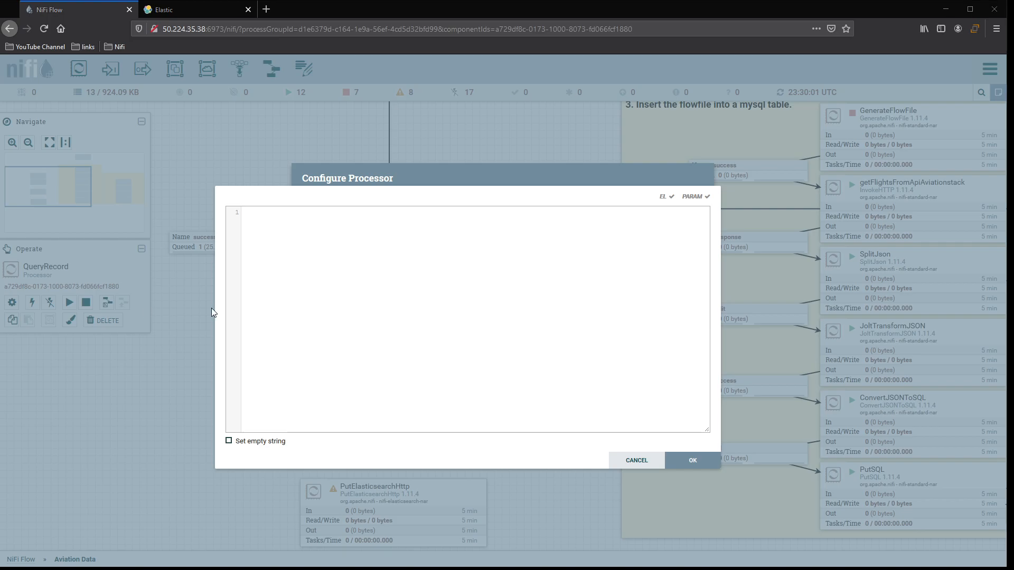
pyautogui.write('select     ${now():toNumber()} as insertTimestamp     ,depAirport     ,arrAirport     ,airlineName     ,flightNumber     ,altitude     ,speedHorizontal from FLOWFILE')
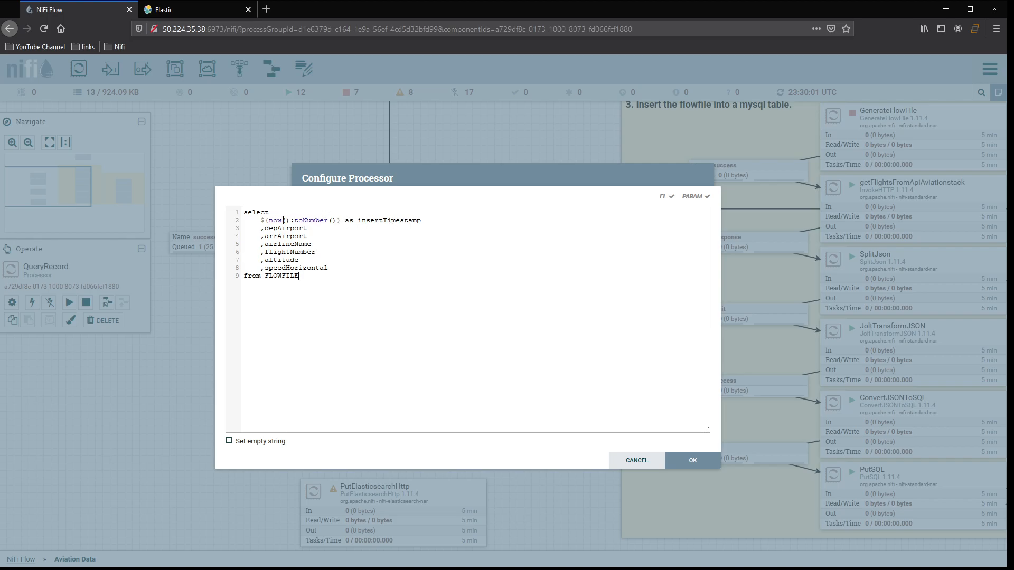
# Search the web for "apache nifi expression language" in a new browser tab and open the Apache NiFi Expression Language Guide.
pyautogui.click(267, 10)
pyautogui.write('apa')
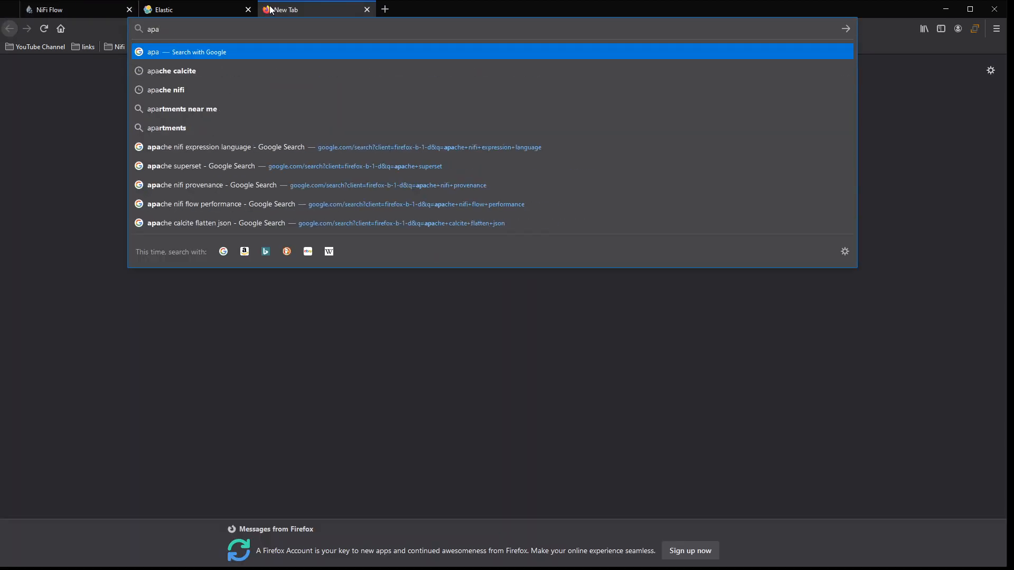
pyautogui.write('he')
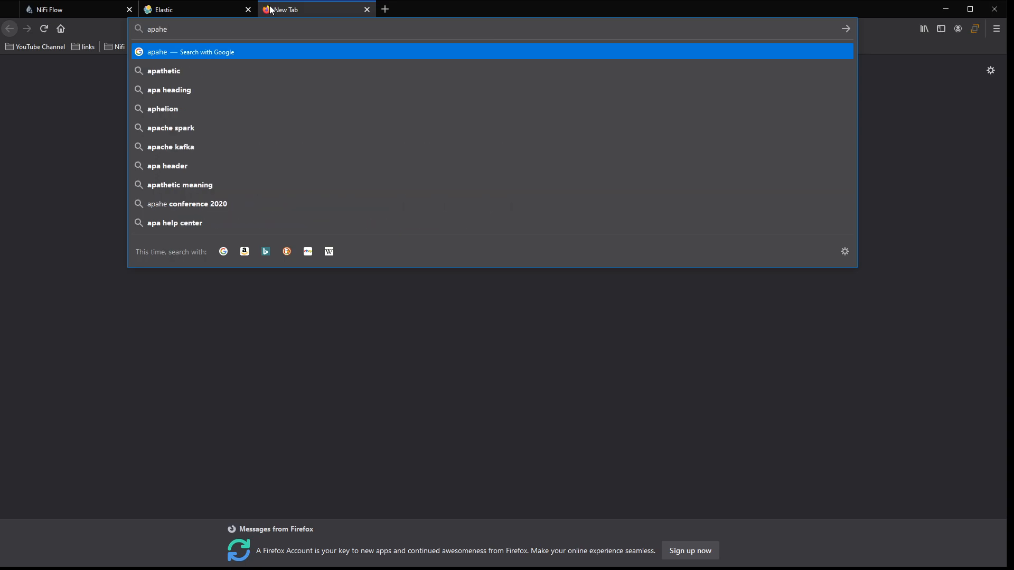
pyautogui.press('BackSpace')
pyautogui.press('BackSpace')
pyautogui.press('BackSpace')
pyautogui.press('BackSpace')
pyautogui.press('BackSpace')
pyautogui.write('apac')
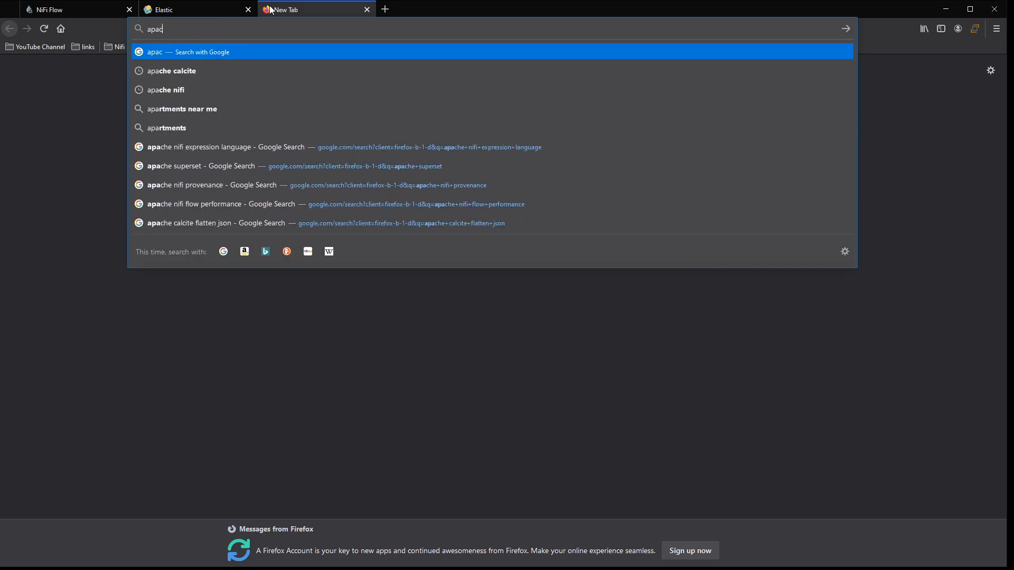
pyautogui.write('he nifi e')
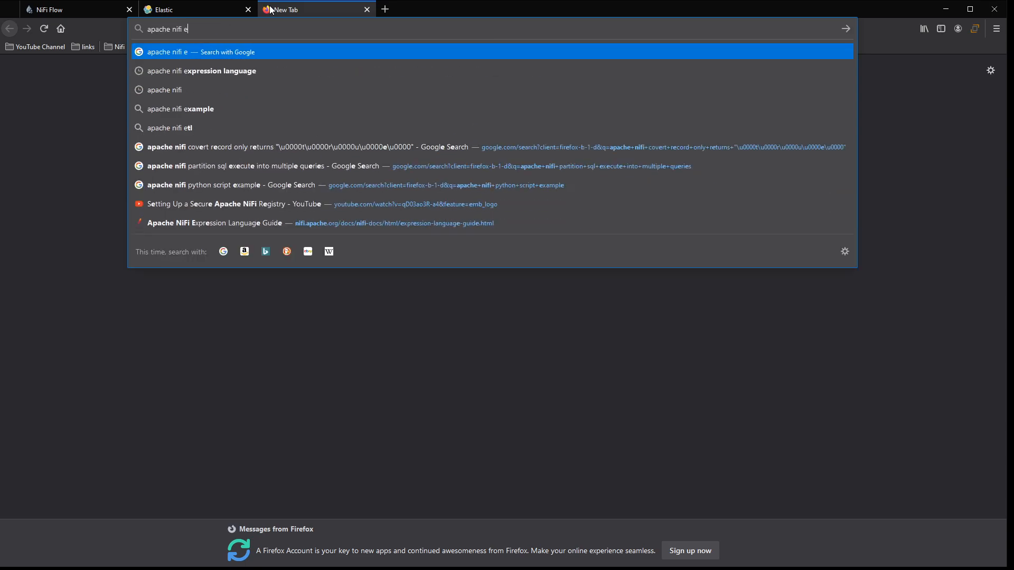
pyautogui.press('Down')
pyautogui.press('Return')
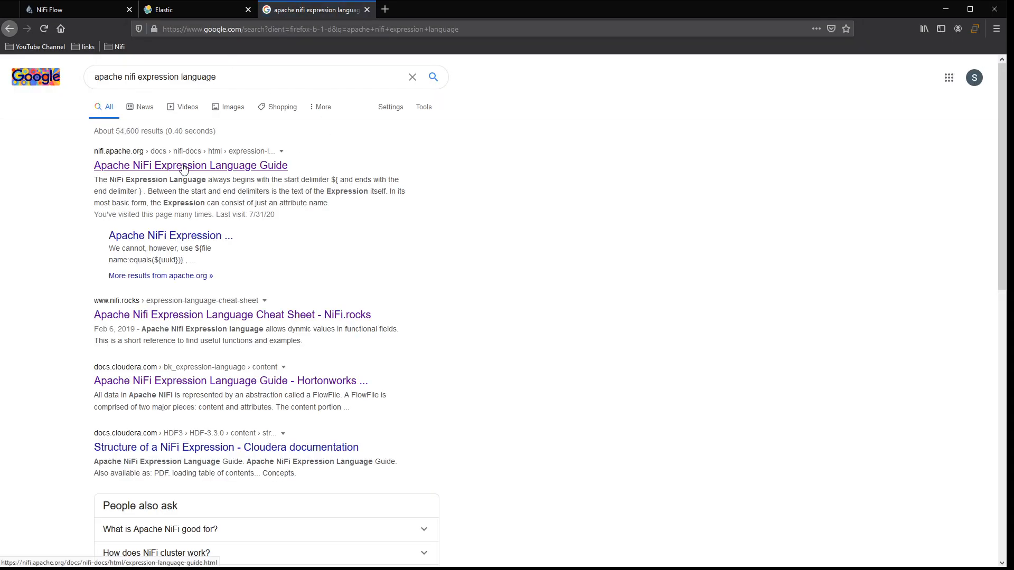
pyautogui.click(183, 167)
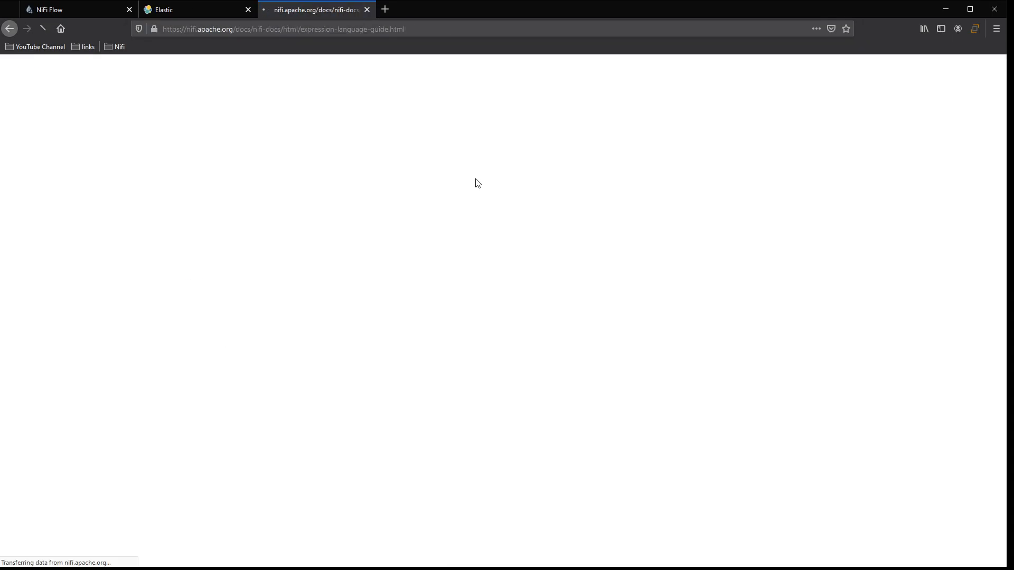
# Look up the now function in the guide and read its examples, including ${now():toNumber()}.
pyautogui.scroll(-10, 161, 293)
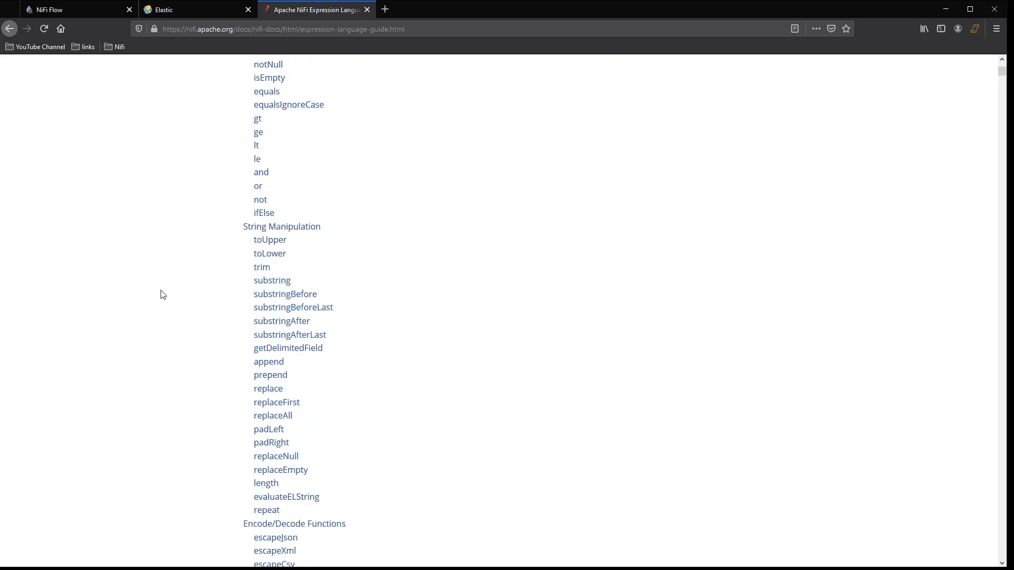
pyautogui.scroll(-7, 160, 295)
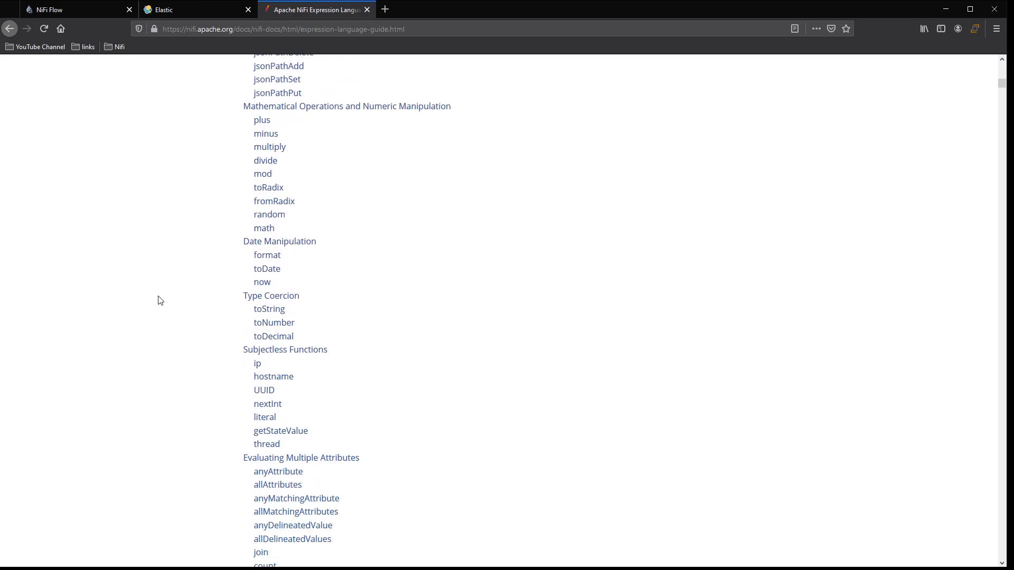
pyautogui.click(267, 284)
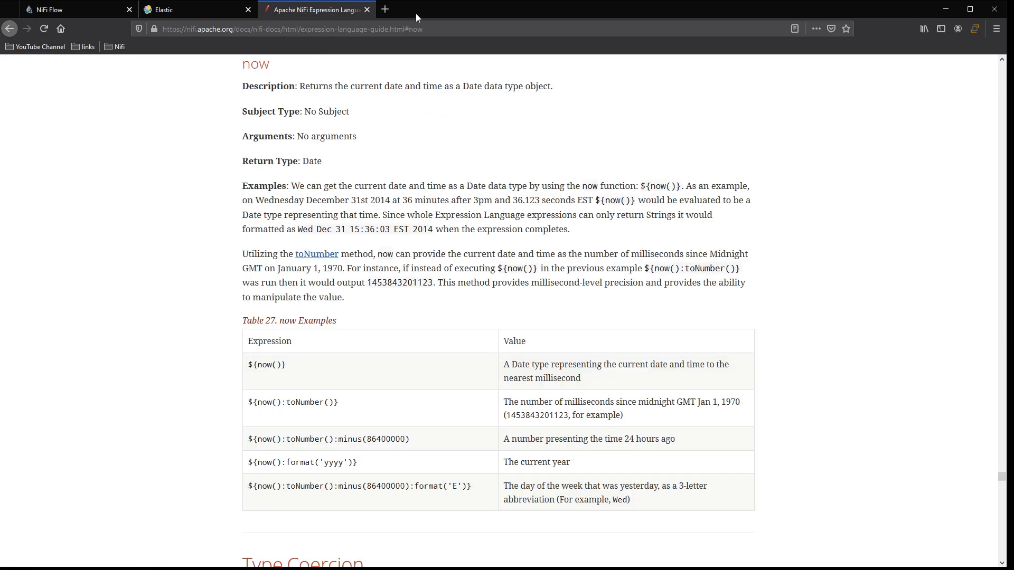
pyautogui.scroll(-2, 160, 312)
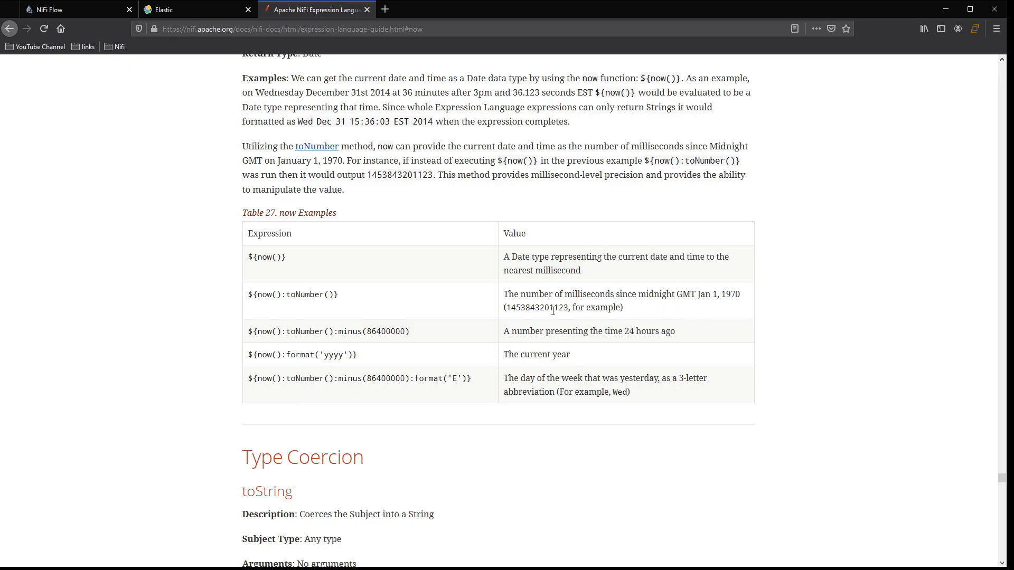
pyautogui.moveTo(514, 309); pyautogui.dragTo(555, 310)
pyautogui.click(573, 309)
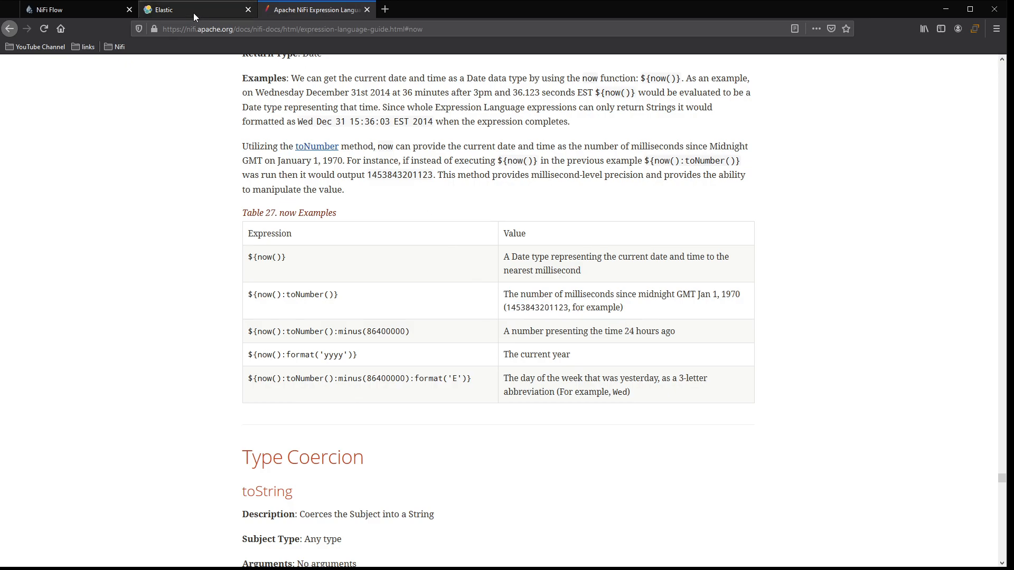
# Return to NiFi, check the selected fields in the SQL and accept it as the query property's value.
pyautogui.click(75, 10)
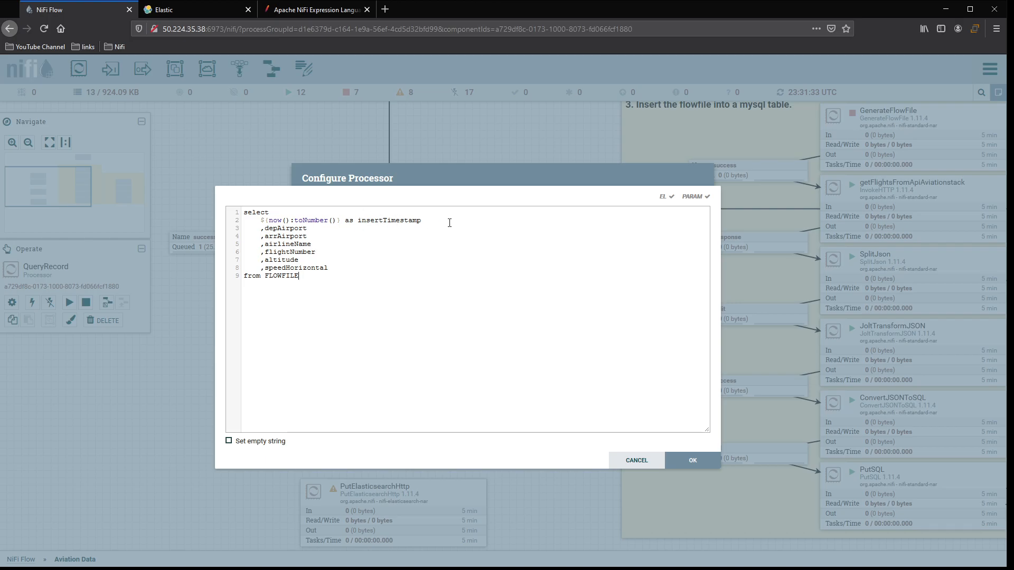
pyautogui.click(315, 230)
pyautogui.click(341, 267)
pyautogui.click(696, 462)
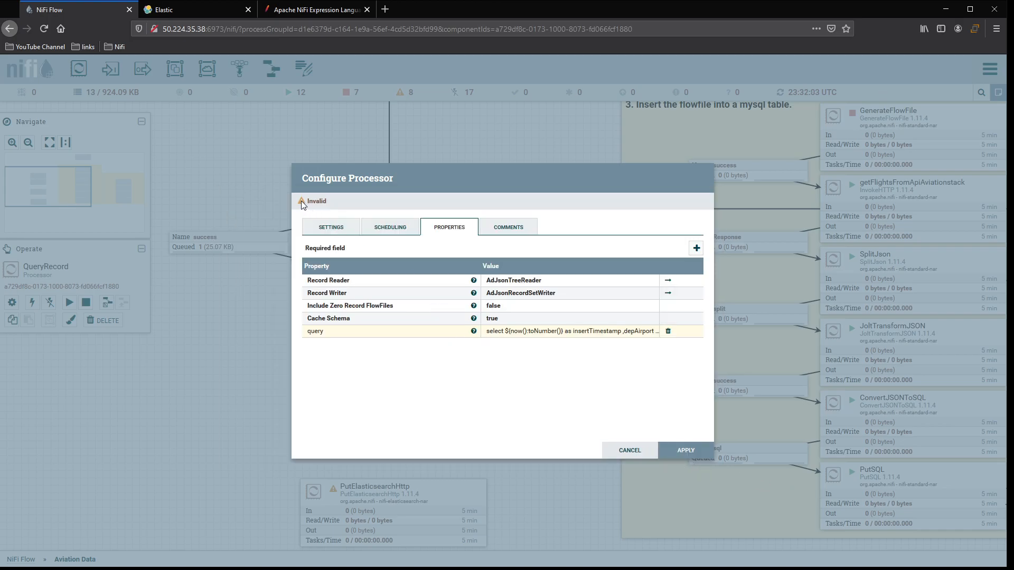
# Apply the QueryRecord configuration and connect QueryRecord to SplitJson with the query relationship.
pyautogui.click(695, 457)
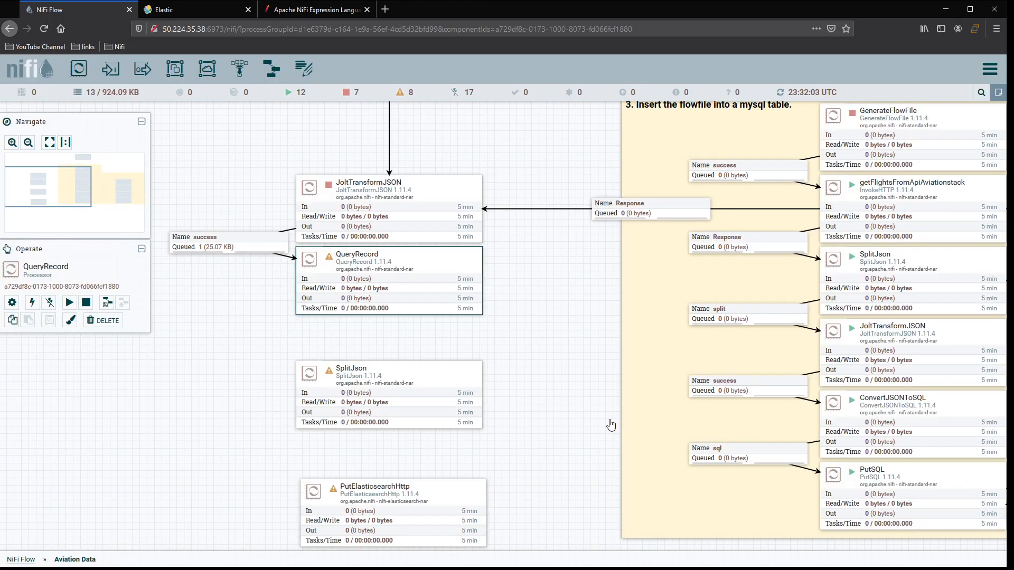
pyautogui.moveTo(389, 284); pyautogui.dragTo(404, 390)
pyautogui.click(331, 317)
pyautogui.click(658, 450)
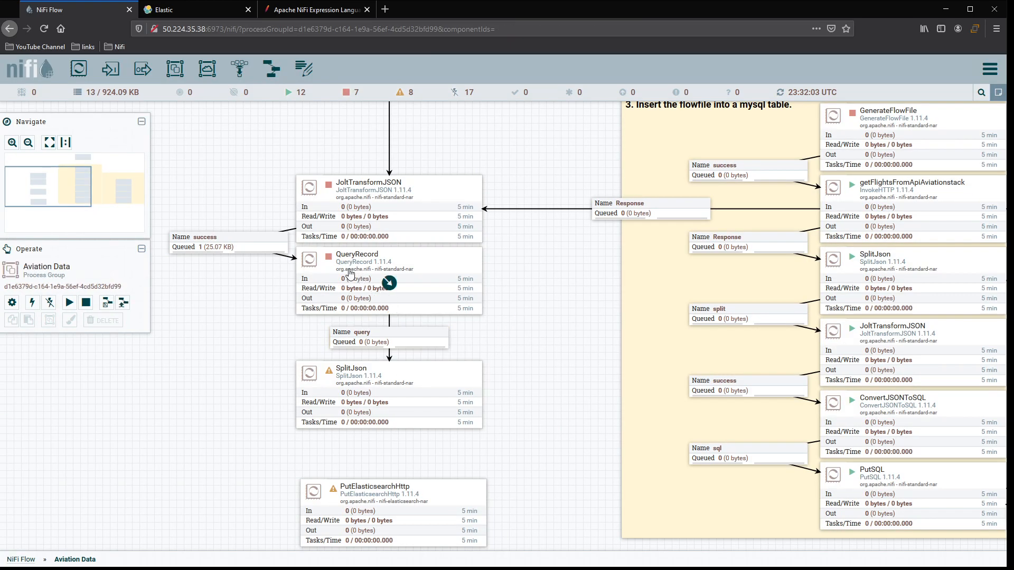
# Route the query connection beside the processors, like the success connection above it, and move SplitJson directly beneath QueryRecord.
pyautogui.moveTo(390, 341); pyautogui.dragTo(230, 318)
pyautogui.click(403, 337)
pyautogui.moveTo(405, 369); pyautogui.dragTo(405, 333)
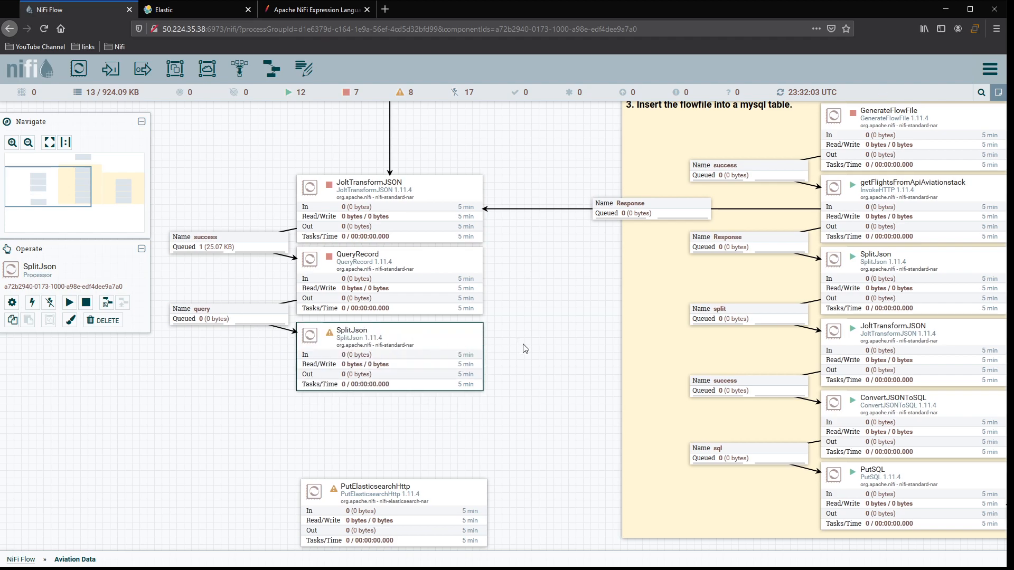
pyautogui.moveTo(534, 403); pyautogui.dragTo(541, 362)
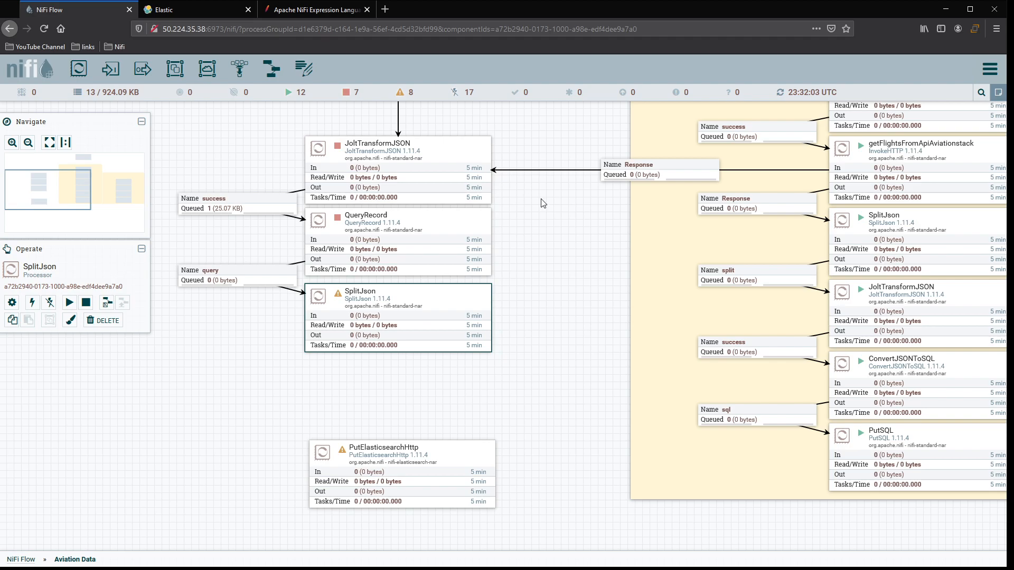
pyautogui.moveTo(541, 204); pyautogui.dragTo(549, 241)
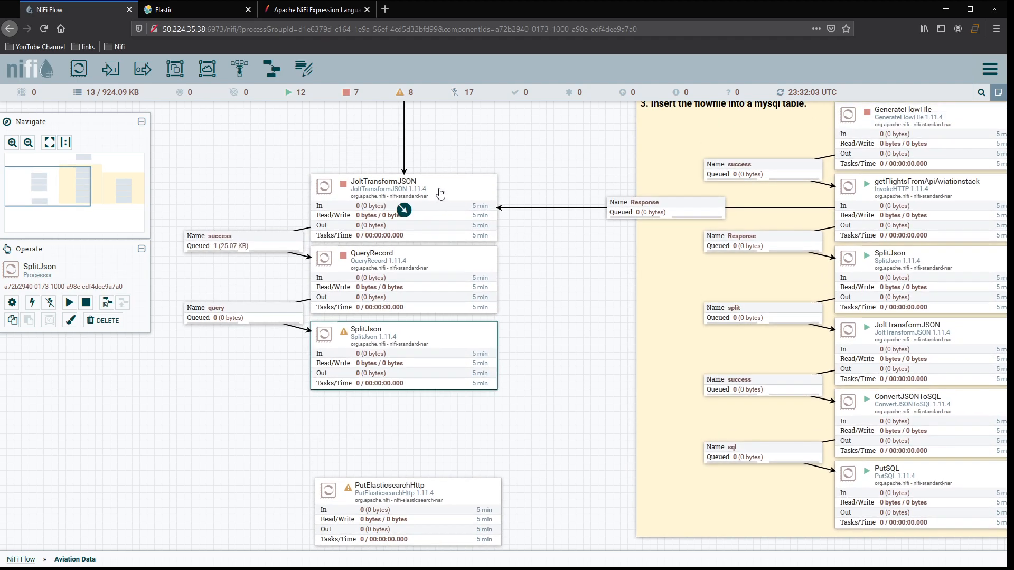
# List the success queue feeding QueryRecord and view its flowfile's content in the formatted mode.
pyautogui.rightClick(254, 245)
pyautogui.click(288, 276)
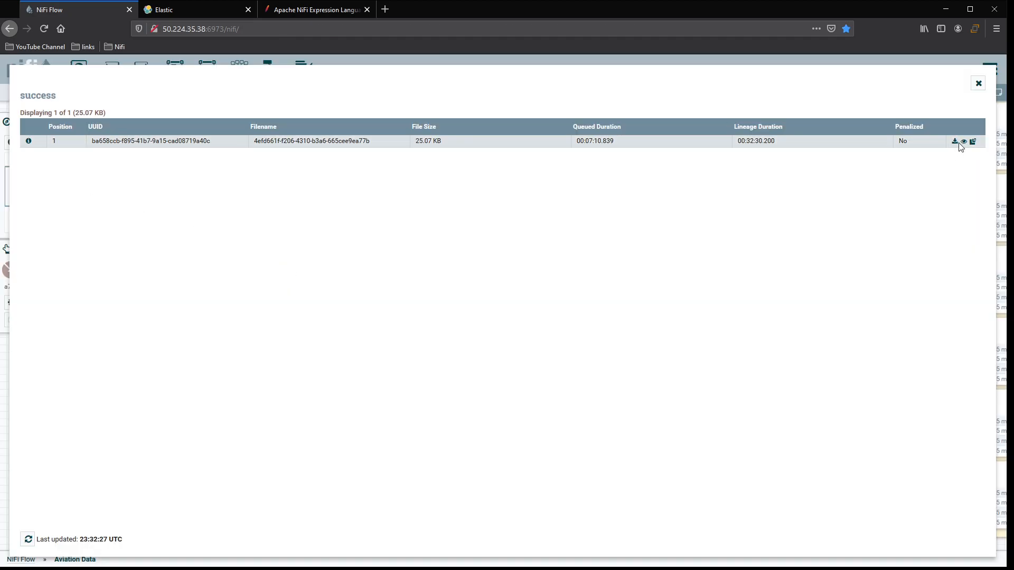
pyautogui.click(962, 144)
pyautogui.click(106, 104)
pyautogui.click(101, 134)
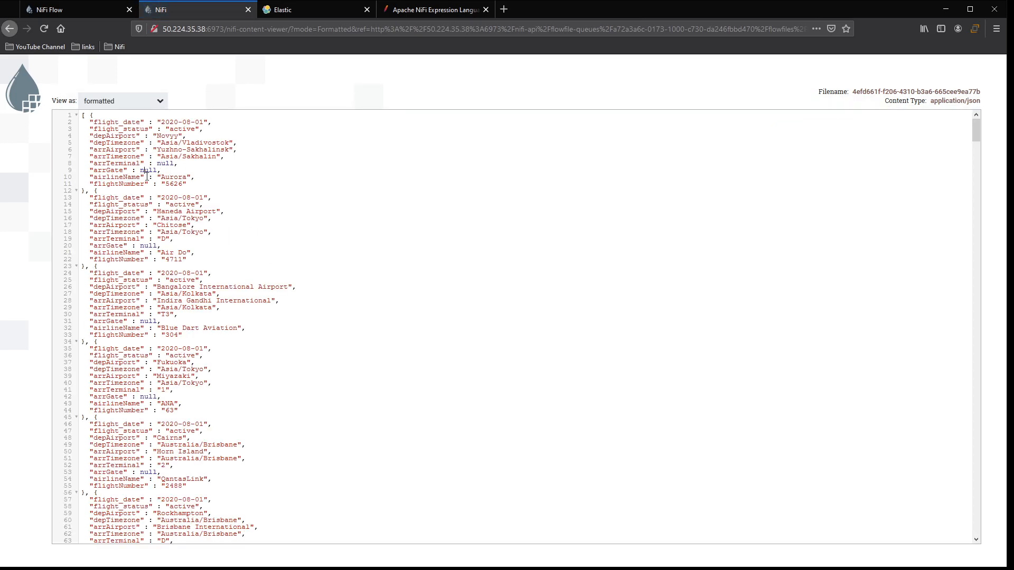
# Examine the transformed flight records through to the end of the array, checking which fields each record contains.
pyautogui.scroll(-3, 389, 363)
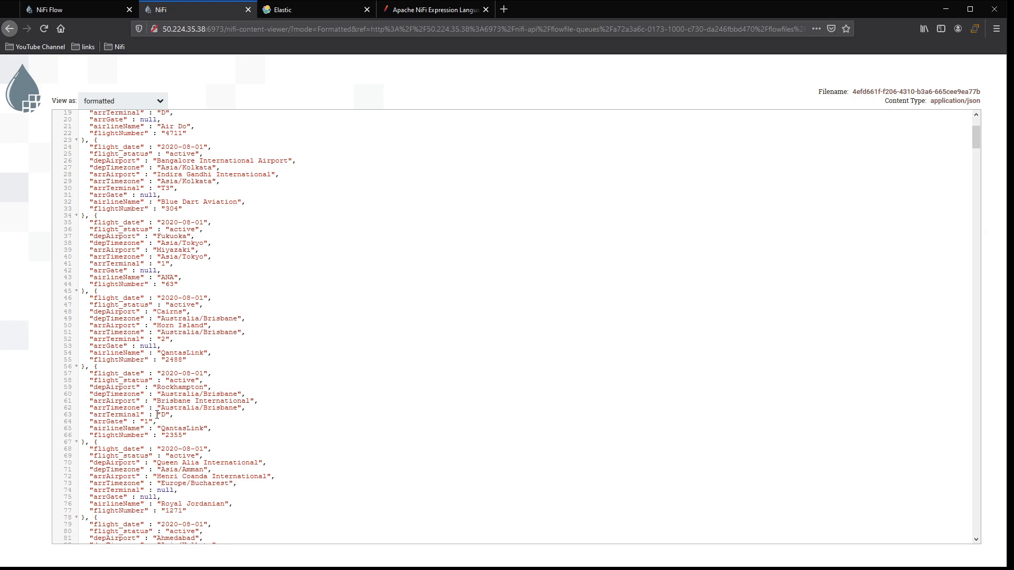
pyautogui.moveTo(187, 359); pyautogui.dragTo(84, 298)
pyautogui.click(263, 305)
pyautogui.scroll(-3, 265, 331)
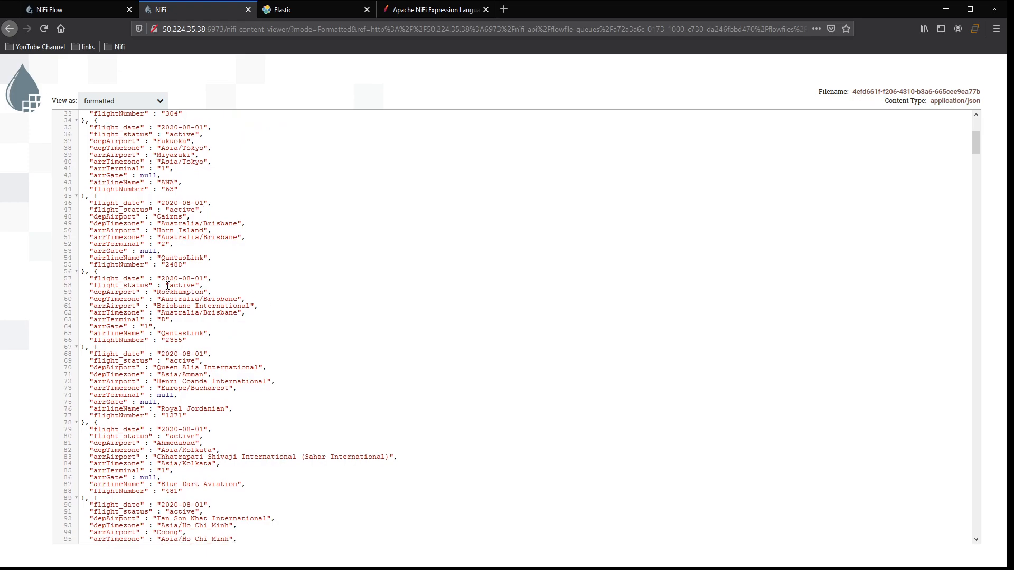
pyautogui.scroll(-7, 210, 362)
pyautogui.scroll(-15, 211, 364)
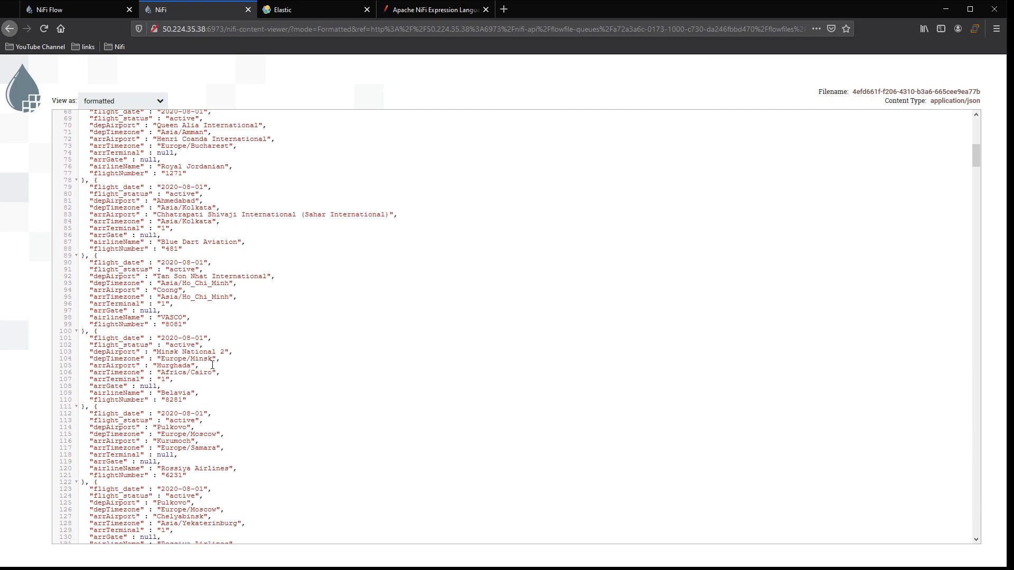
pyautogui.scroll(-4, 215, 371)
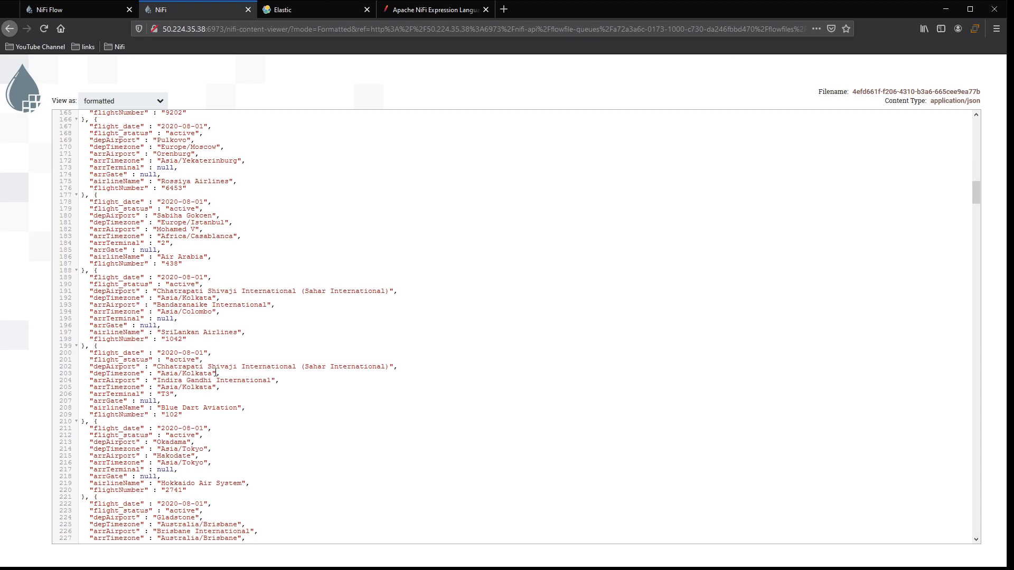
pyautogui.scroll(-4, 216, 373)
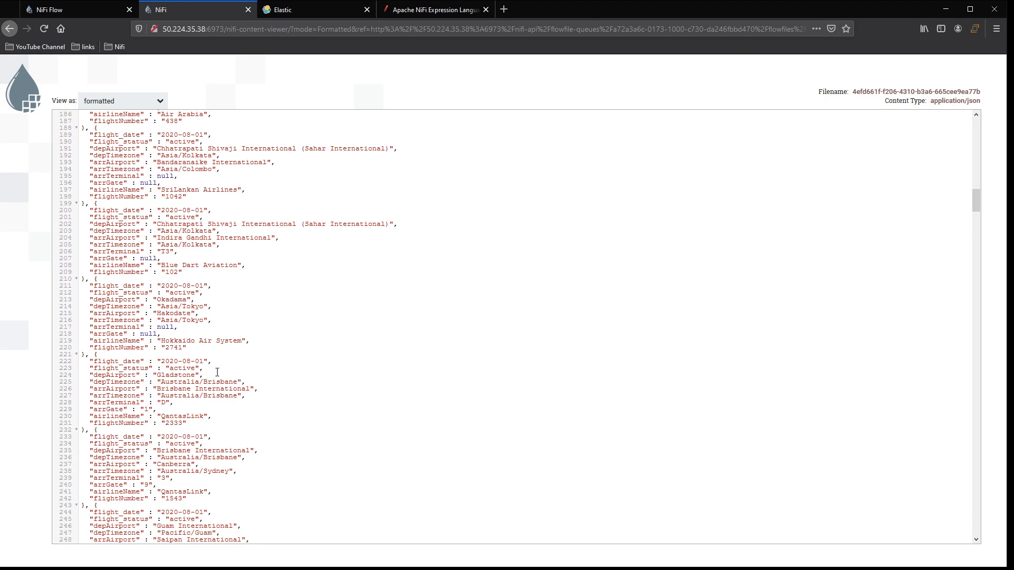
pyautogui.scroll(-5, 217, 373)
pyautogui.scroll(-18, 218, 372)
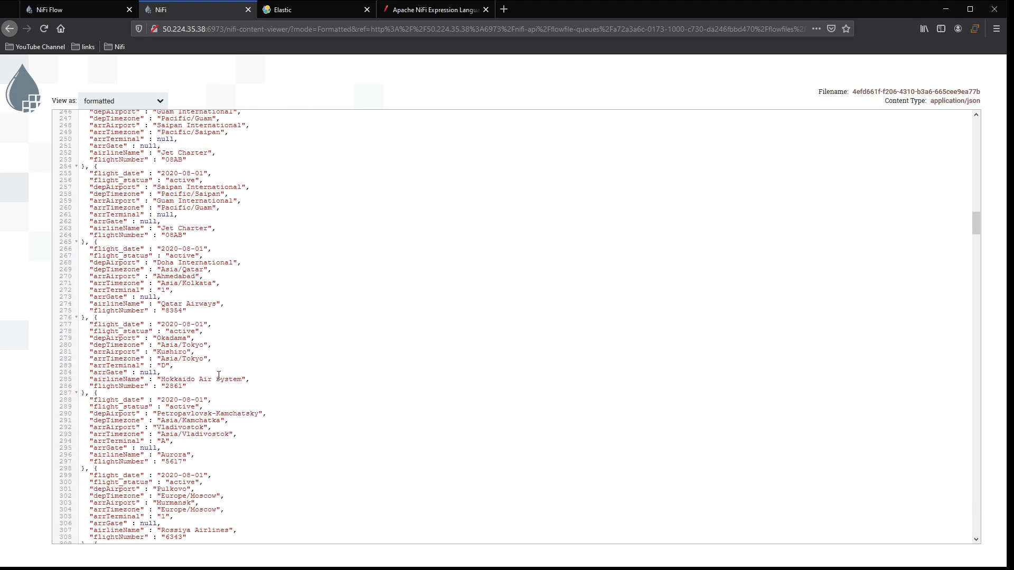
pyautogui.scroll(-9, 221, 380)
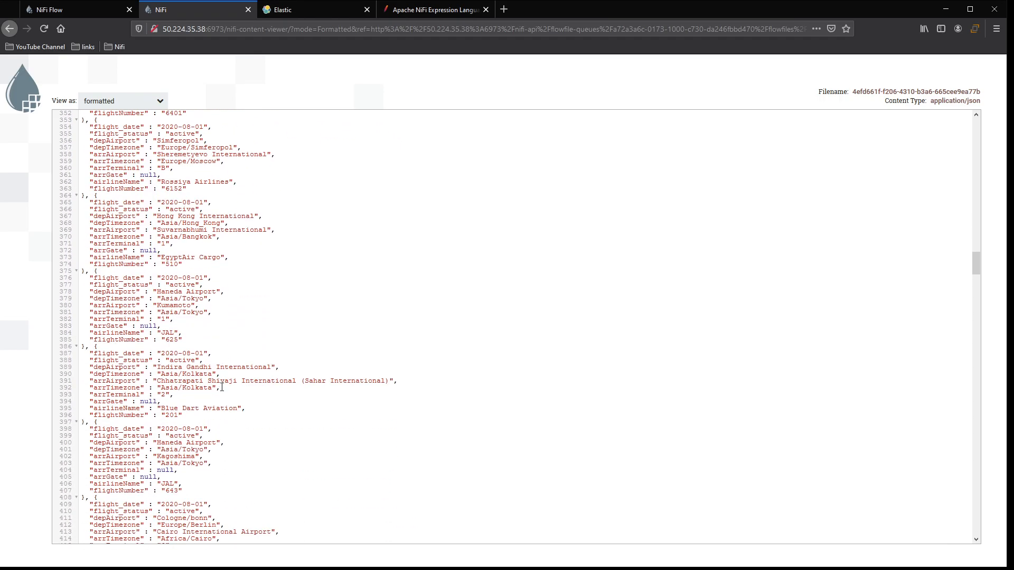
pyautogui.scroll(-20, 222, 387)
pyautogui.scroll(-20, 222, 391)
pyautogui.scroll(-20, 223, 396)
pyautogui.scroll(-20, 223, 402)
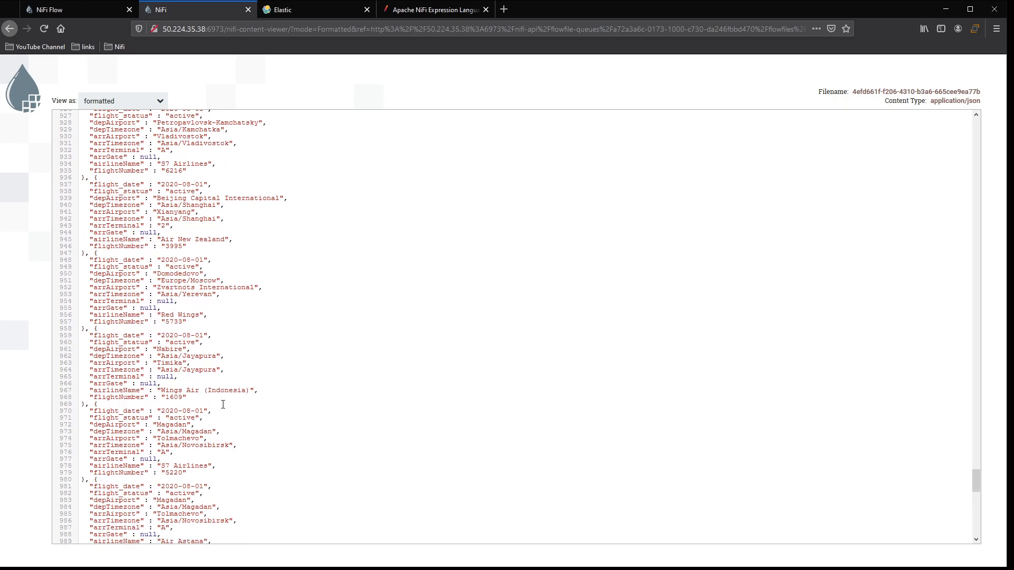
pyautogui.scroll(-20, 223, 404)
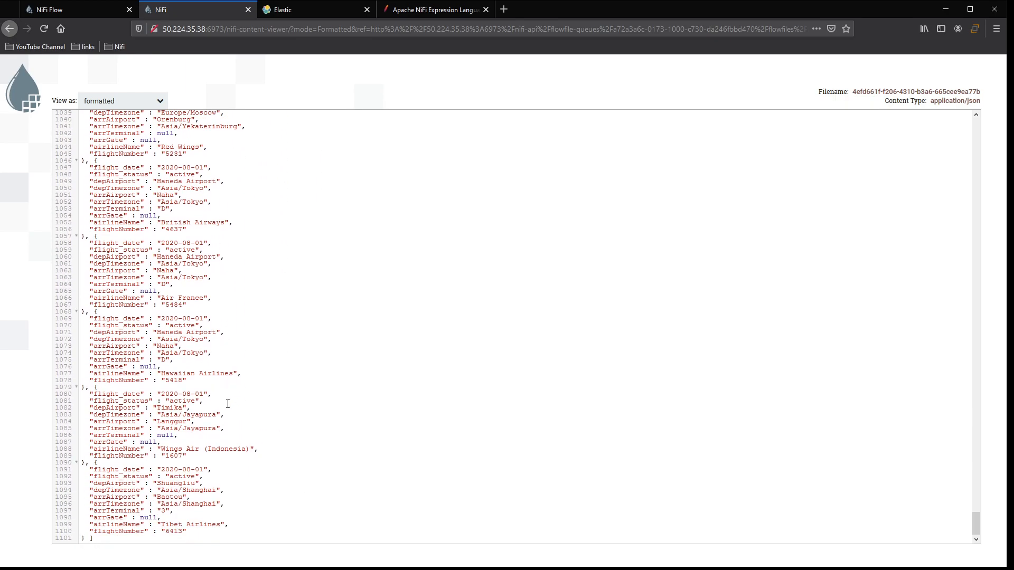
# Return to the first record and search the formatted content for "al".
pyautogui.moveTo(976, 524); pyautogui.dragTo(974, 124)
pyautogui.click(284, 135)
pyautogui.hotkey('ctrl', 'f')
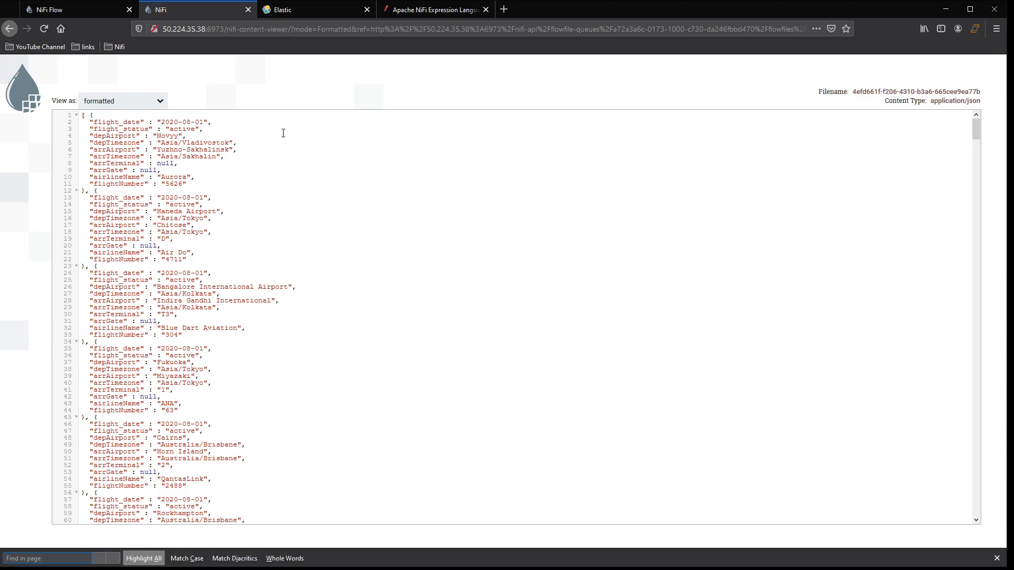
pyautogui.write('al')
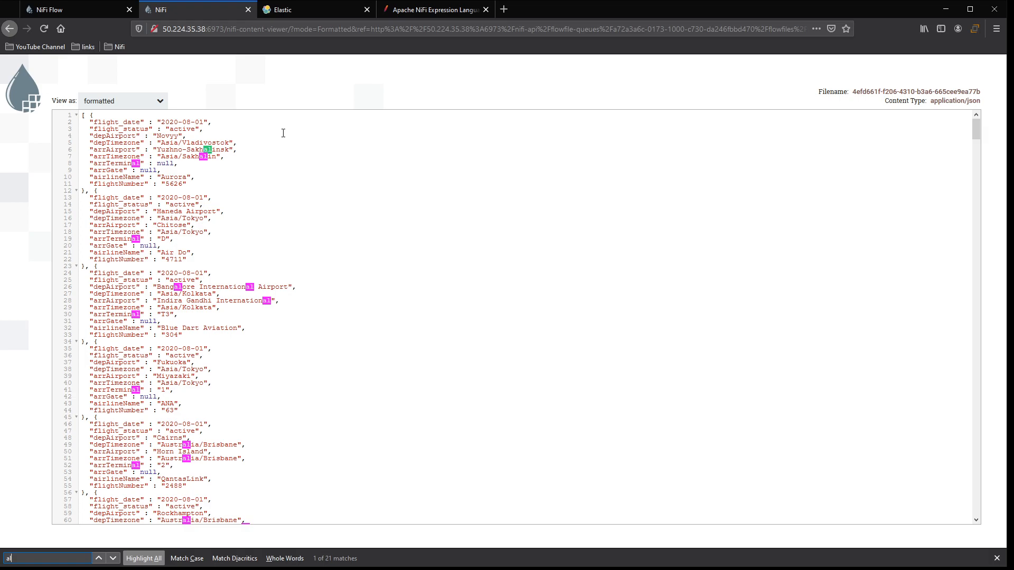
# Show the flowfile content in its original form, search it for "alt", and close the content viewer and queue listing.
pyautogui.click(115, 103)
pyautogui.click(90, 116)
pyautogui.click(378, 169)
pyautogui.hotkey('ctrl', 'f')
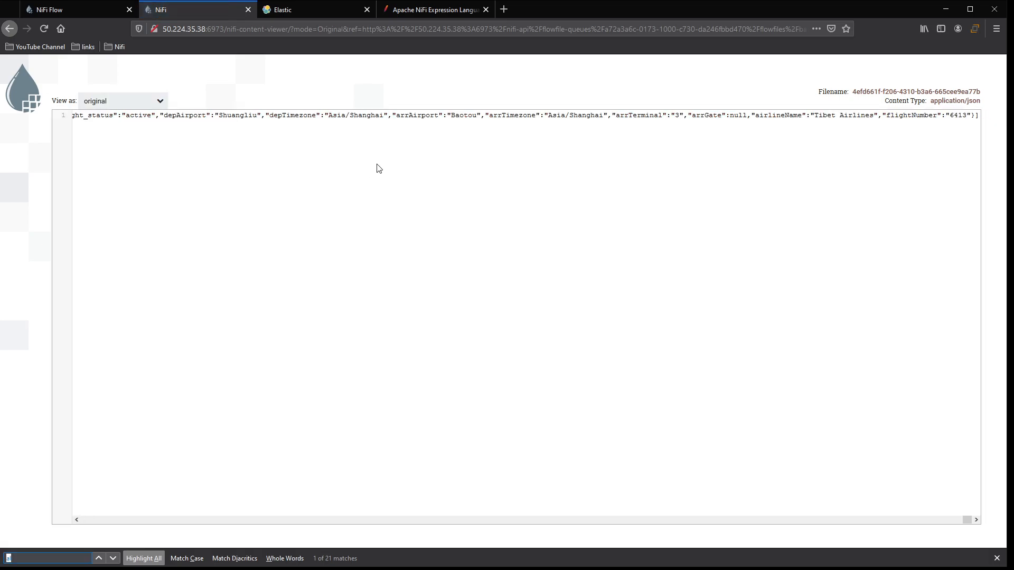
pyautogui.write('alt')
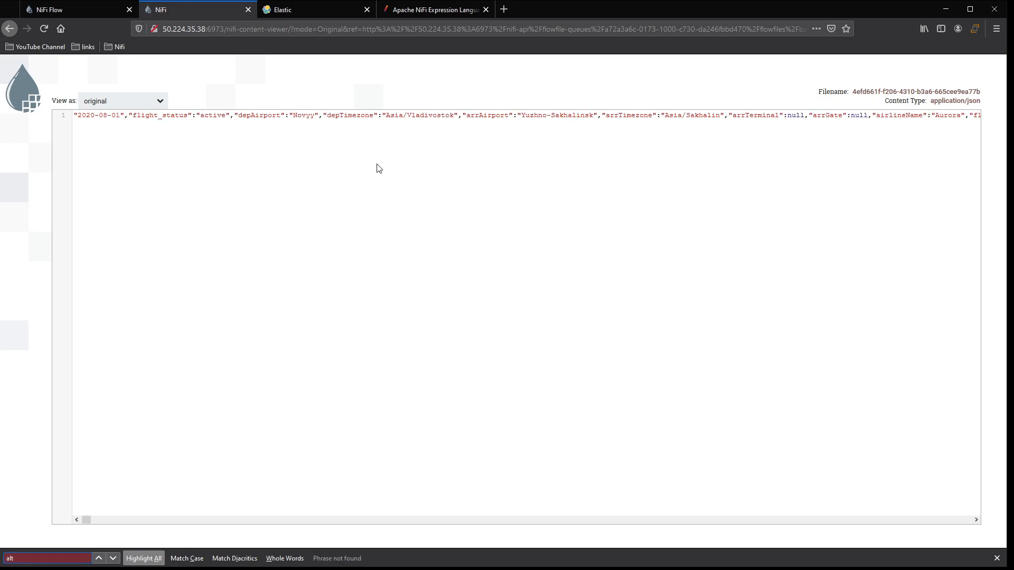
pyautogui.press('BackSpace')
pyautogui.press('BackSpace')
pyautogui.press('BackSpace')
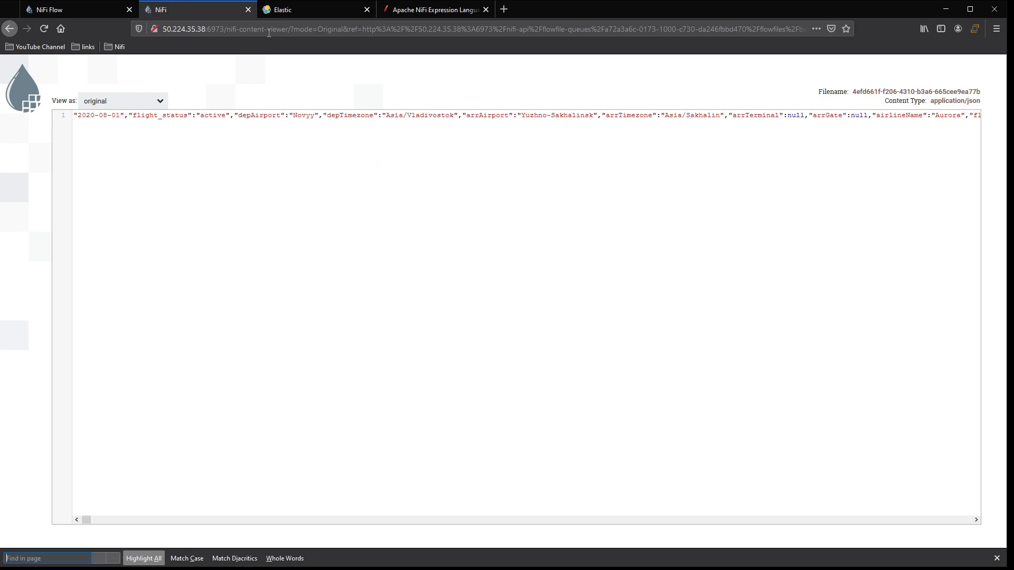
pyautogui.click(248, 9)
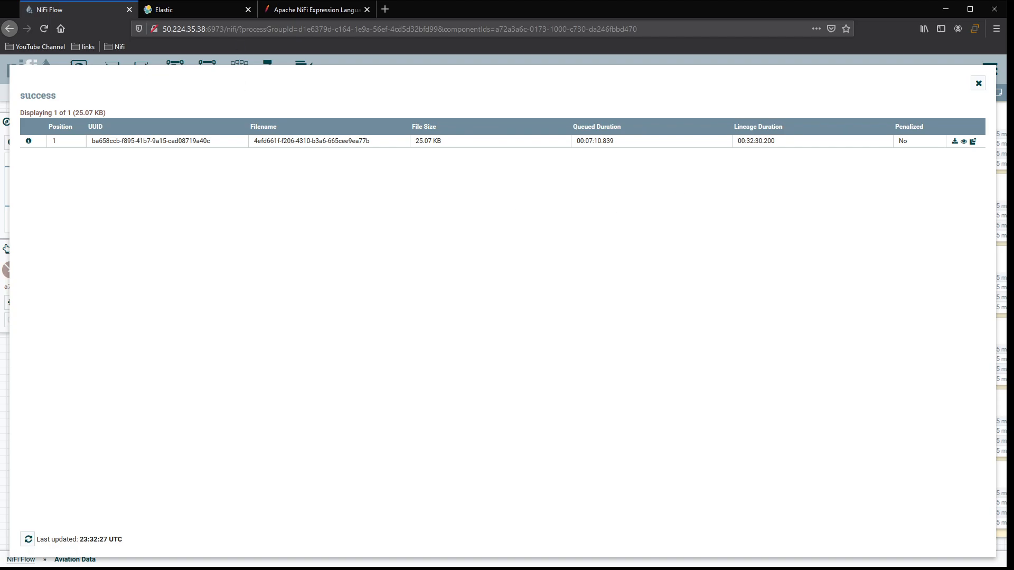
pyautogui.click(983, 84)
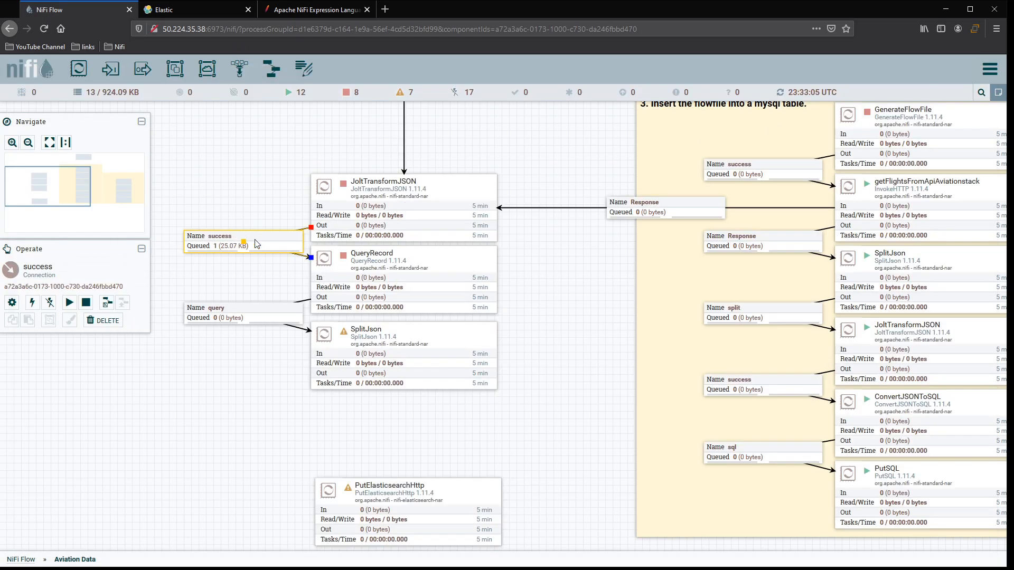
# Start the QueryRecord processor, refresh the canvas and read the processor's error bulletin.
pyautogui.rightClick(429, 259)
pyautogui.click(450, 281)
pyautogui.rightClick(547, 252)
pyautogui.click(521, 254)
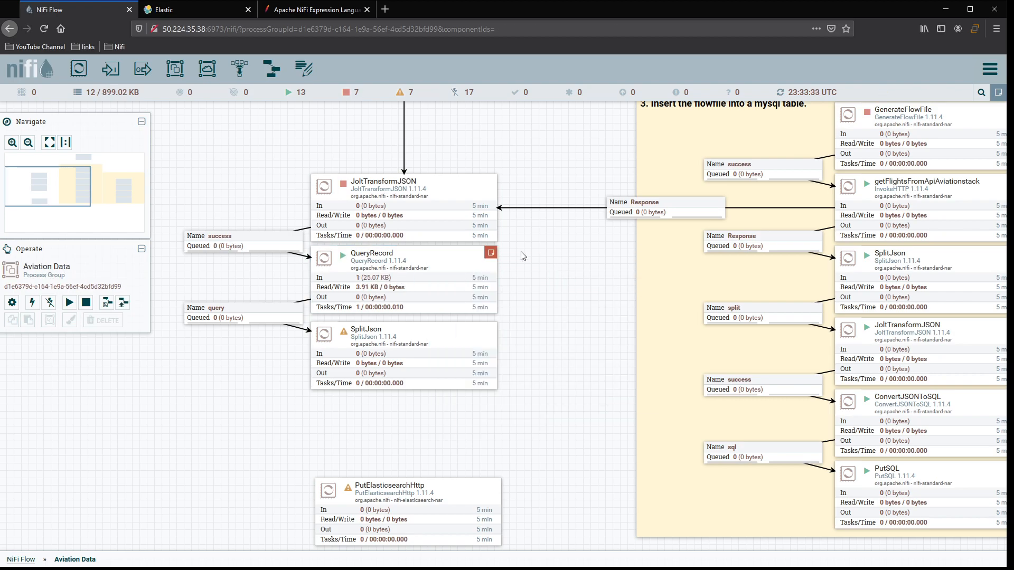
pyautogui.moveTo(491, 258)
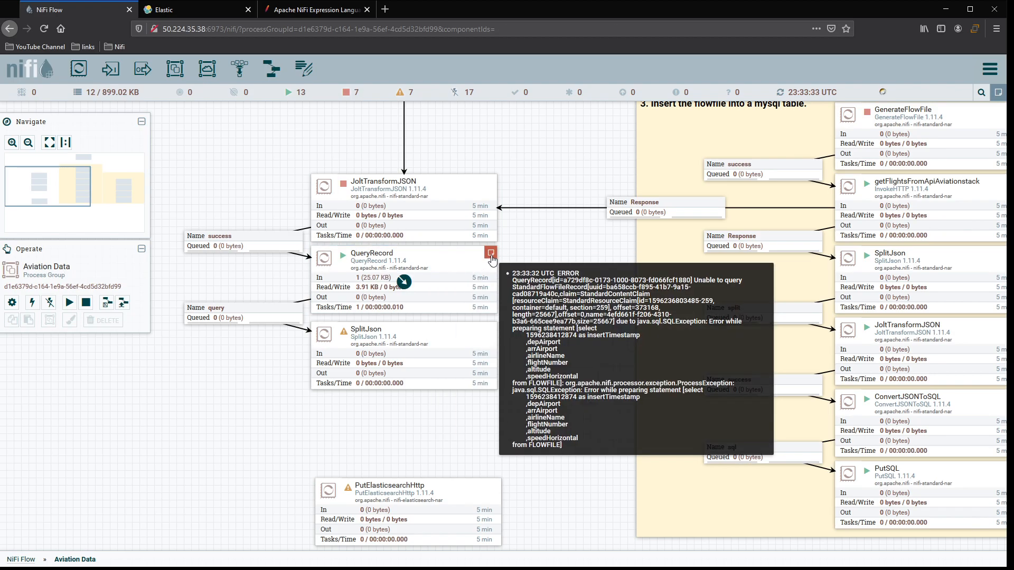